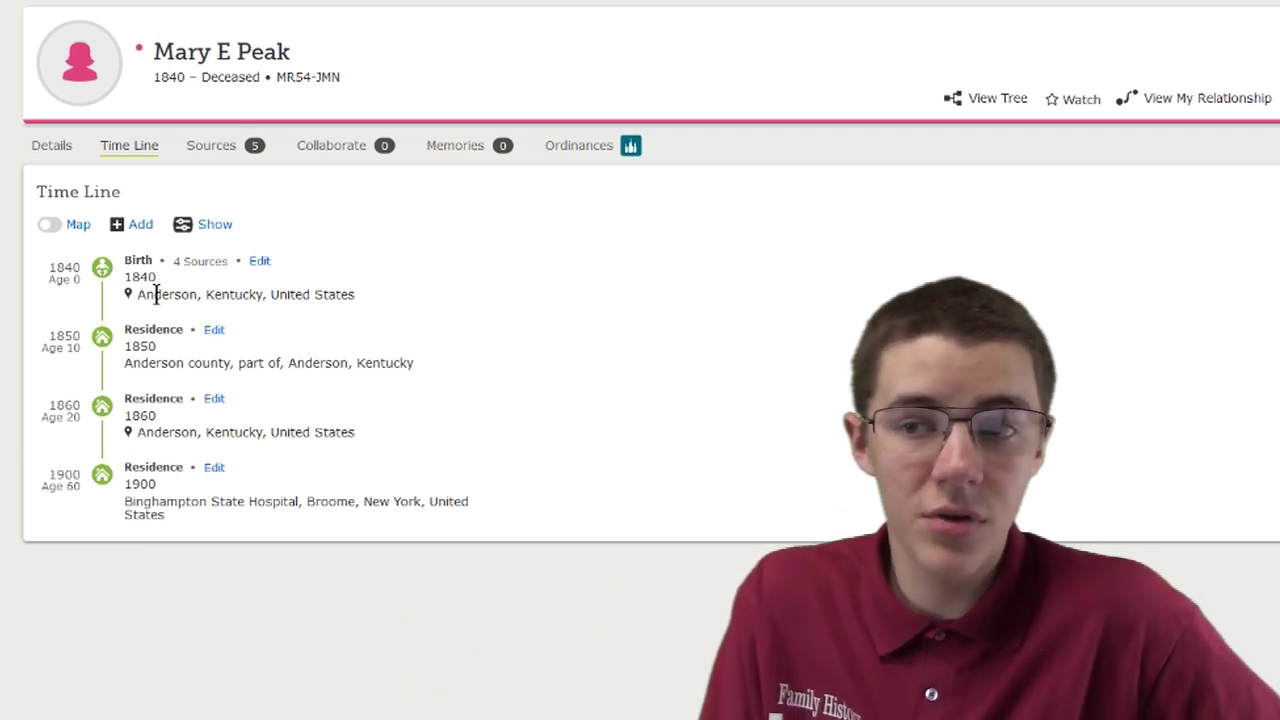
{"action": "left_click_drag", "start_coordinate": [156, 294], "coordinate": [551, 326]}
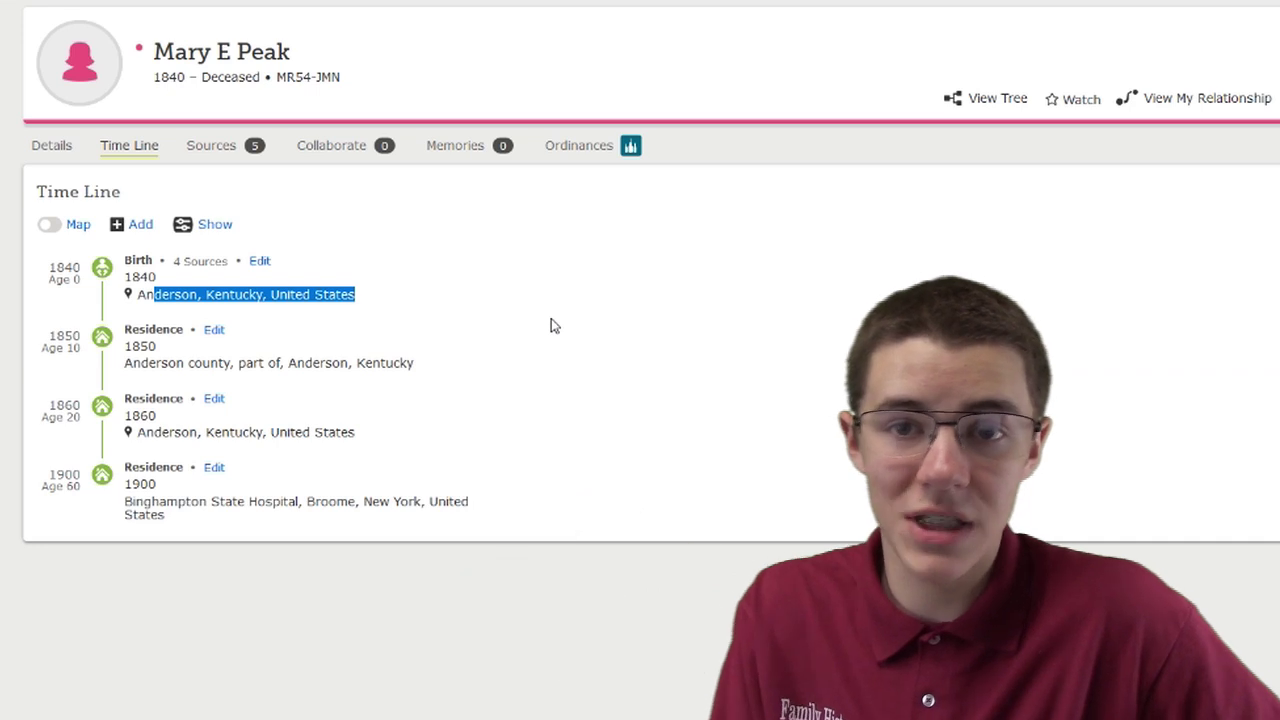
{"action": "left_click", "coordinate": [551, 326]}
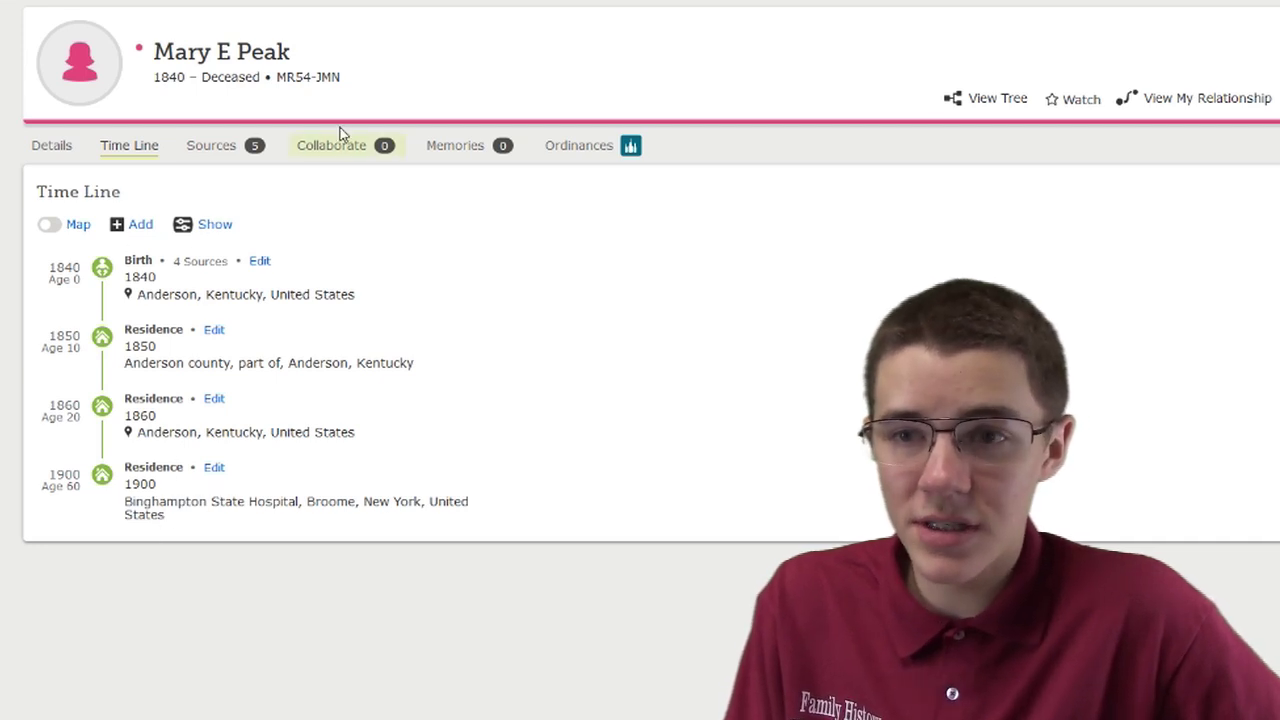
Open the person's sources and review the indexed information of the 1900 United States Census source
{"action": "left_click", "coordinate": [252, 149]}
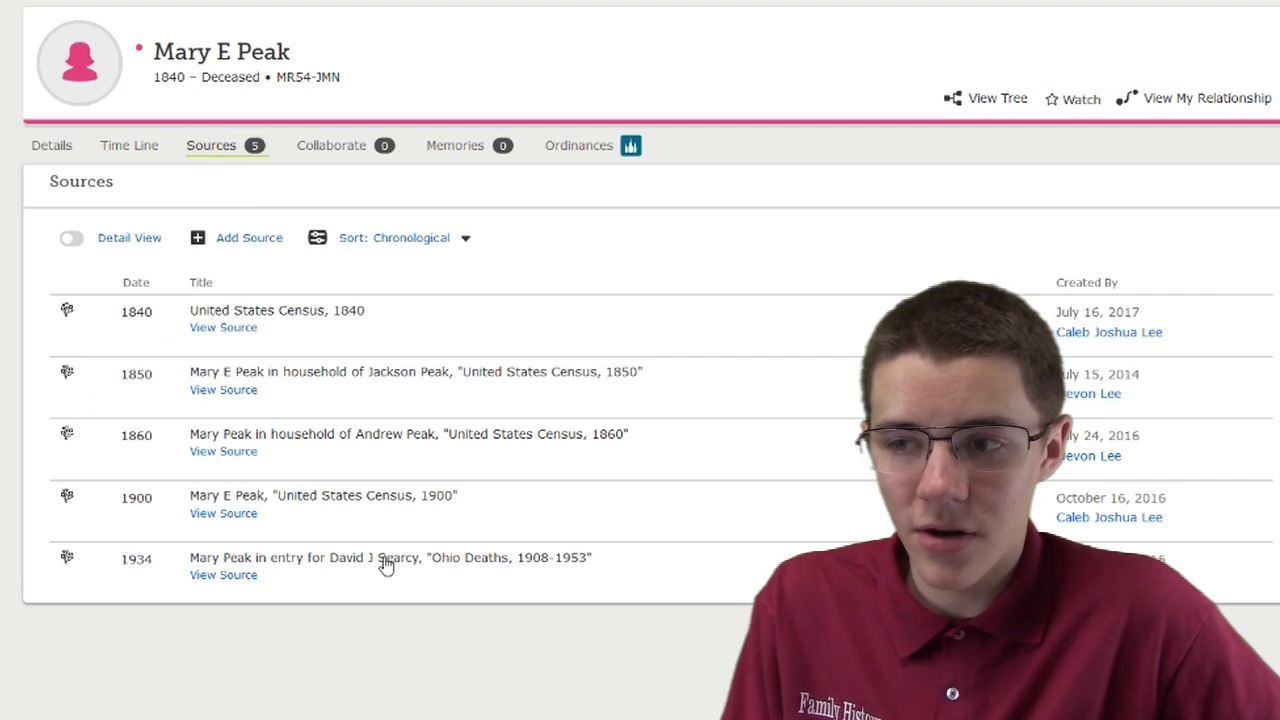
{"action": "left_click", "coordinate": [386, 500]}
{"action": "scroll", "coordinate": [430, 485], "scroll_direction": "down", "scroll_amount": 5}
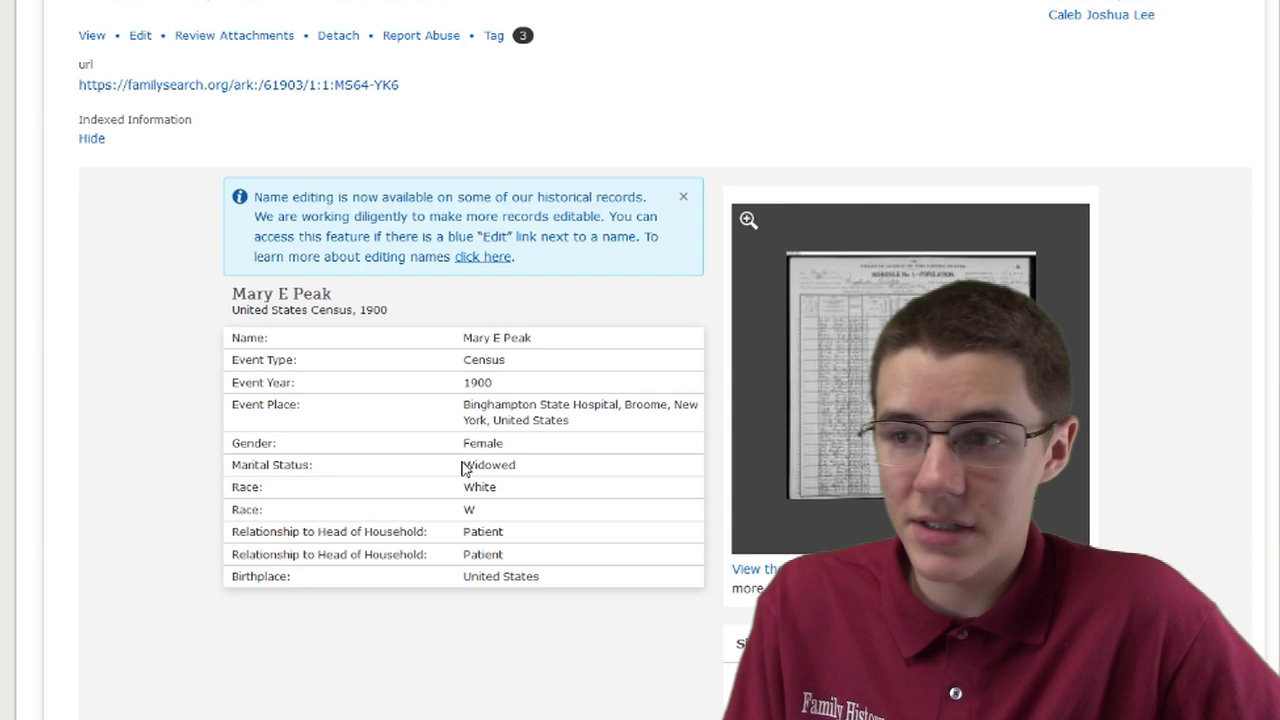
{"action": "scroll", "coordinate": [462, 468], "scroll_direction": "up", "scroll_amount": 3}
Look through the other ancestor's Time Line, covering her marriage, children, residences and death
{"action": "left_click", "coordinate": [1249, 247]}
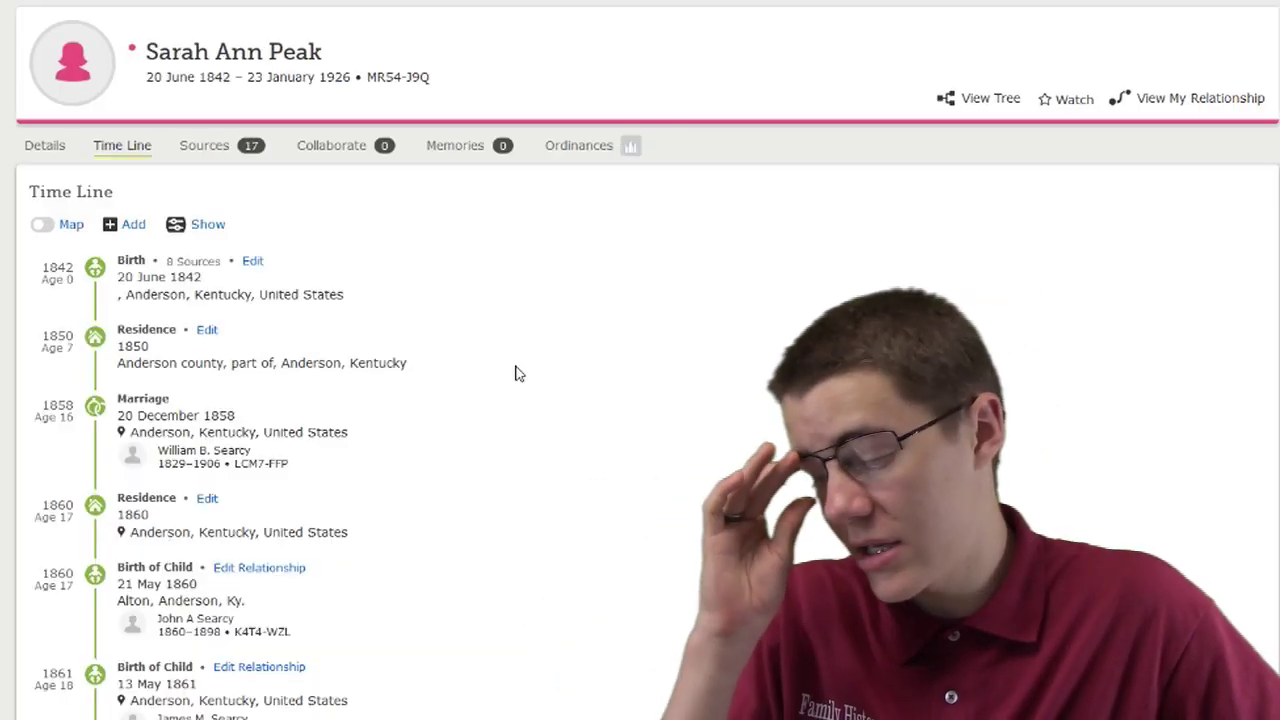
{"action": "scroll", "coordinate": [518, 372], "scroll_direction": "down", "scroll_amount": 2}
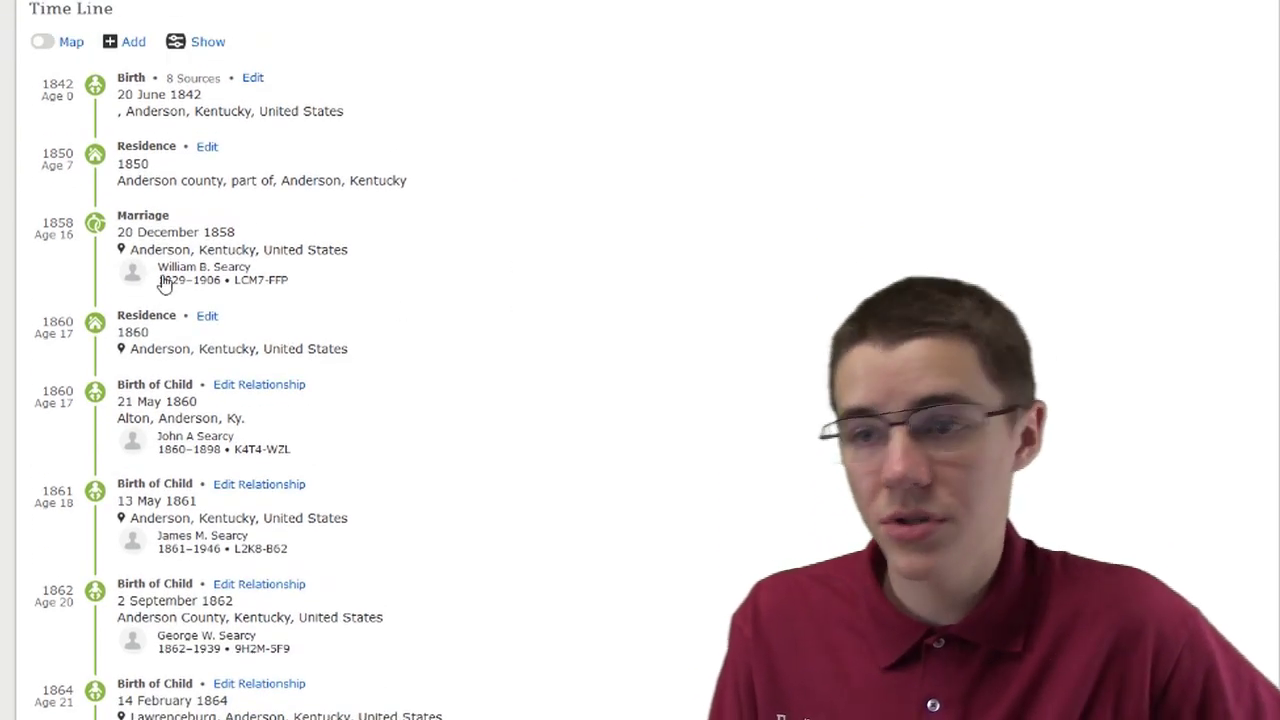
{"action": "scroll", "coordinate": [589, 496], "scroll_direction": "down", "scroll_amount": 5}
{"action": "scroll", "coordinate": [281, 438], "scroll_direction": "down", "scroll_amount": 3}
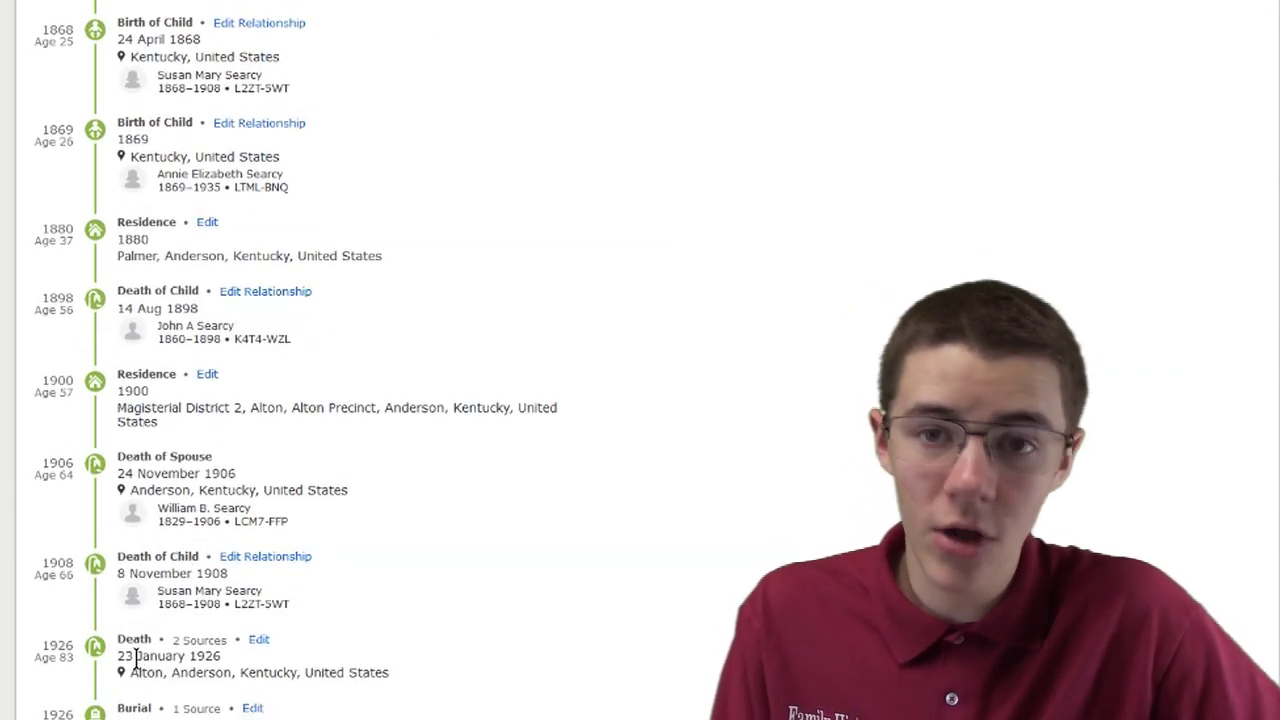
{"action": "scroll", "coordinate": [480, 466], "scroll_direction": "up", "scroll_amount": 10}
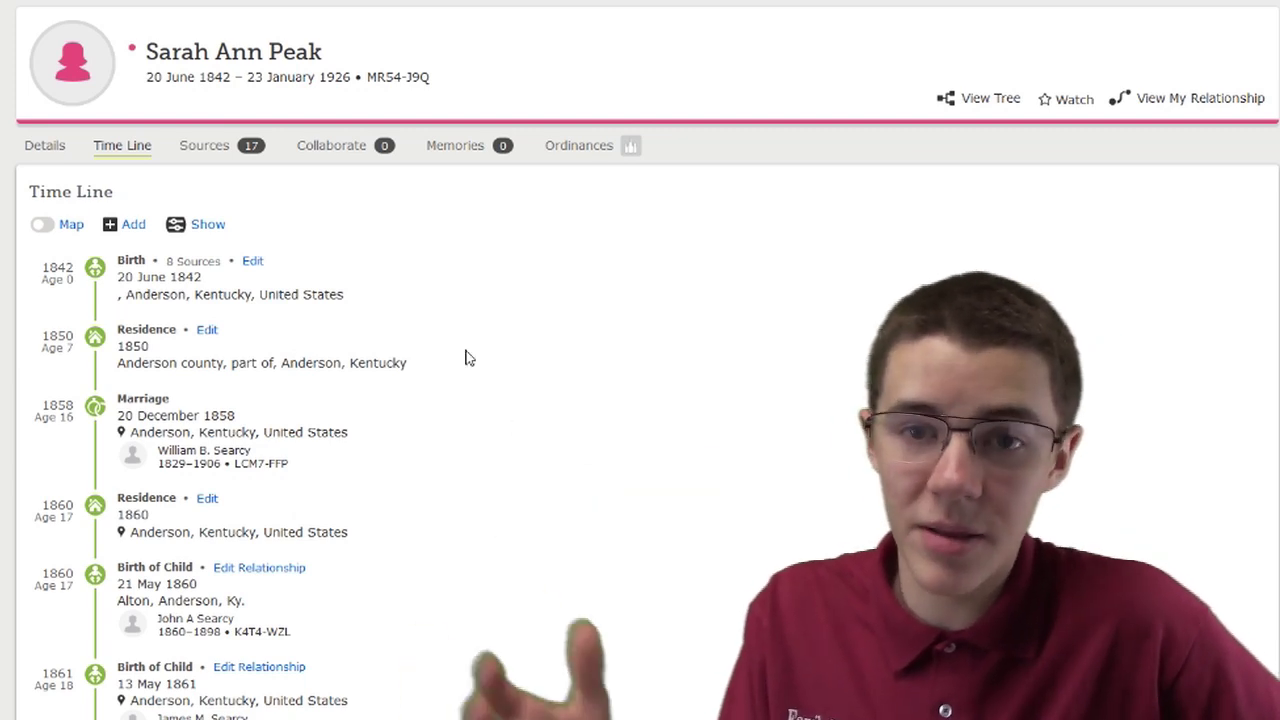
Hide the Marriage and Children relationship events from the ancestor's time line
{"action": "left_click", "coordinate": [195, 222]}
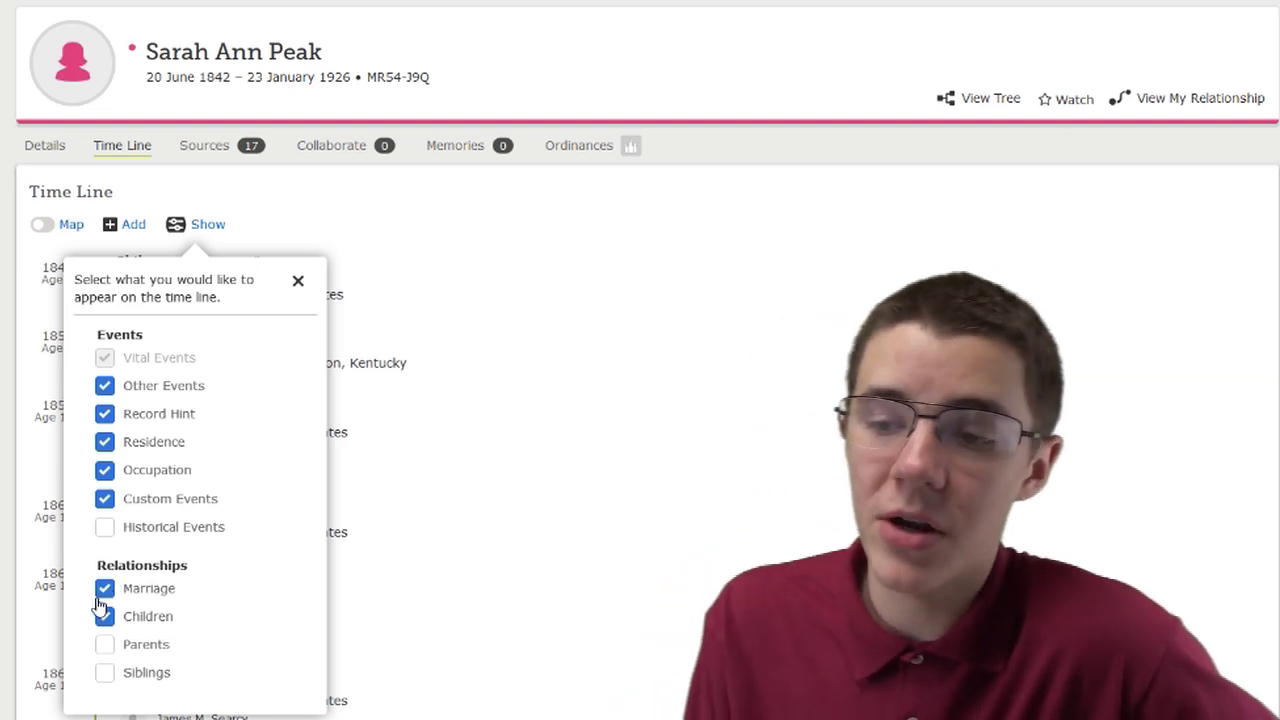
{"action": "left_click", "coordinate": [105, 590]}
{"action": "left_click", "coordinate": [740, 506]}
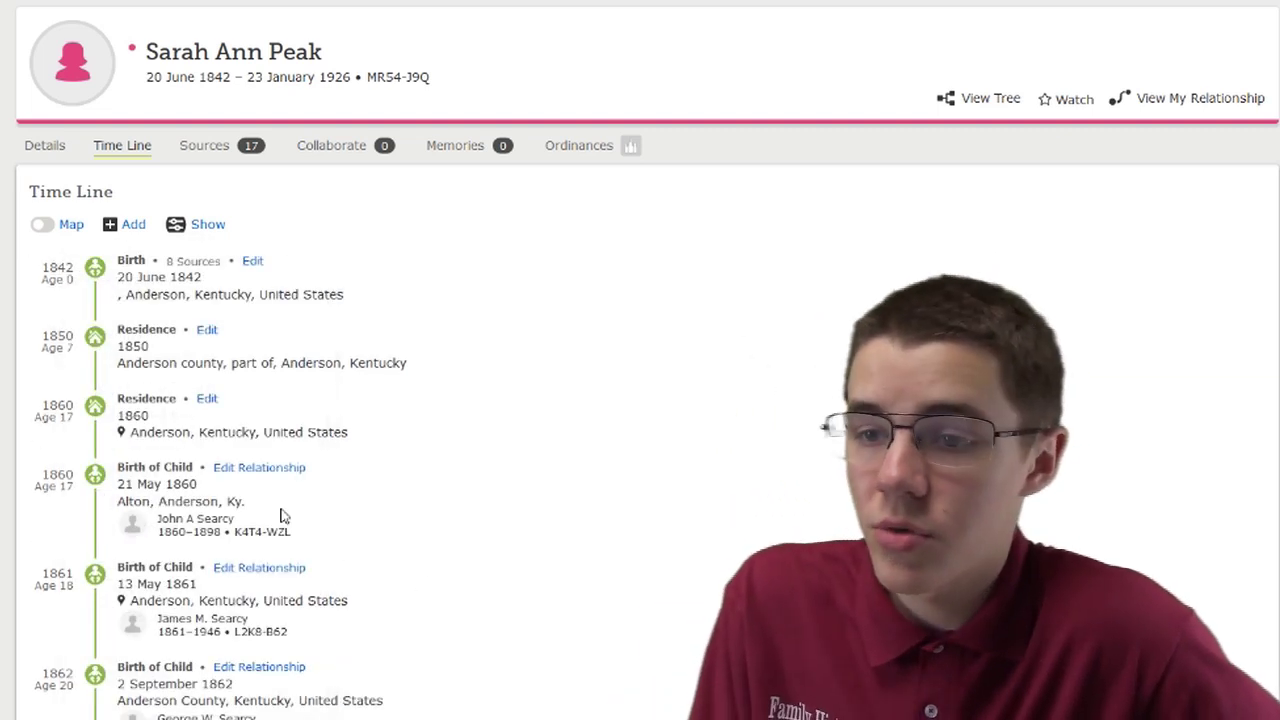
{"action": "scroll", "coordinate": [216, 462], "scroll_direction": "down", "scroll_amount": 5}
{"action": "scroll", "coordinate": [216, 462], "scroll_direction": "down", "scroll_amount": 3}
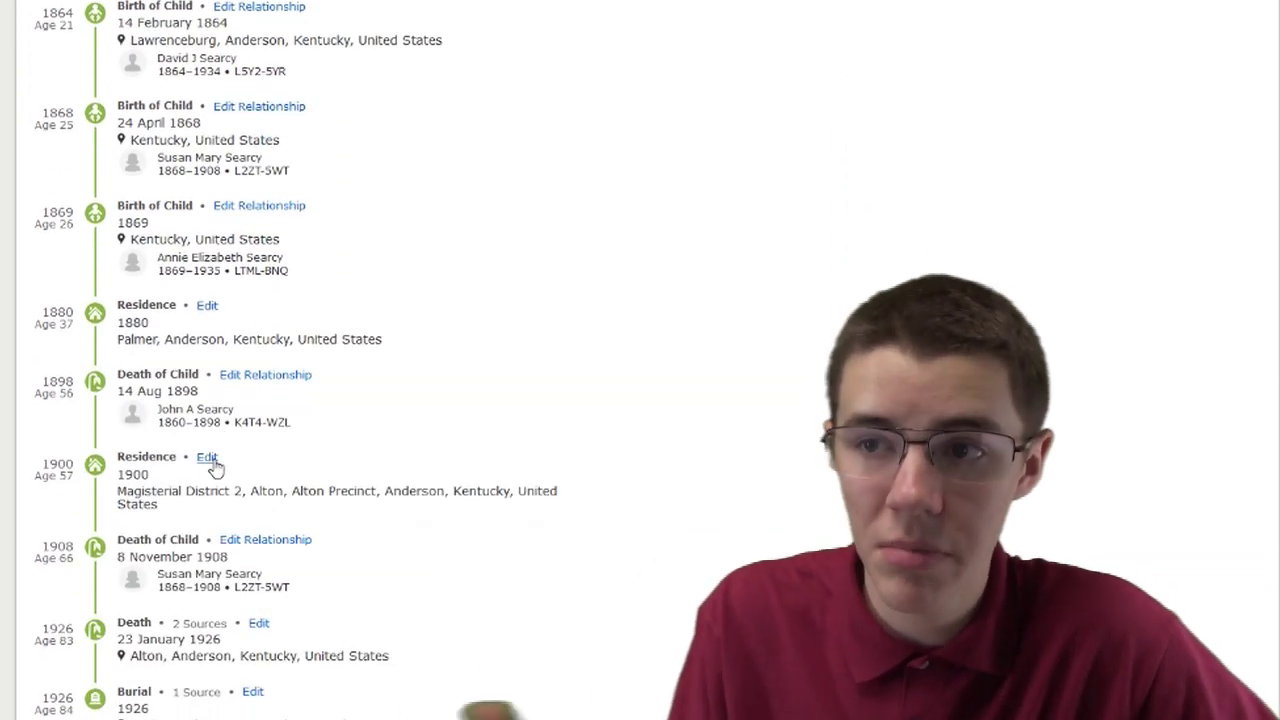
{"action": "scroll", "coordinate": [216, 462], "scroll_direction": "up", "scroll_amount": 8}
{"action": "left_click", "coordinate": [200, 226]}
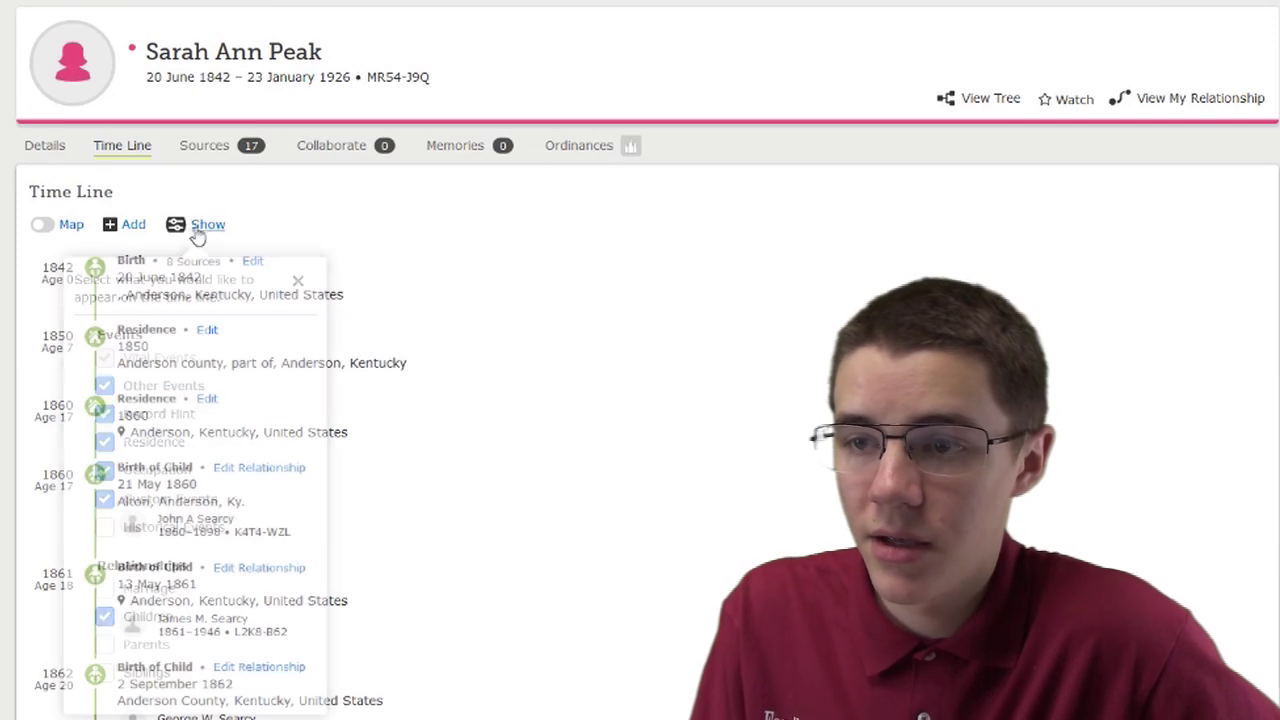
{"action": "left_click", "coordinate": [105, 616]}
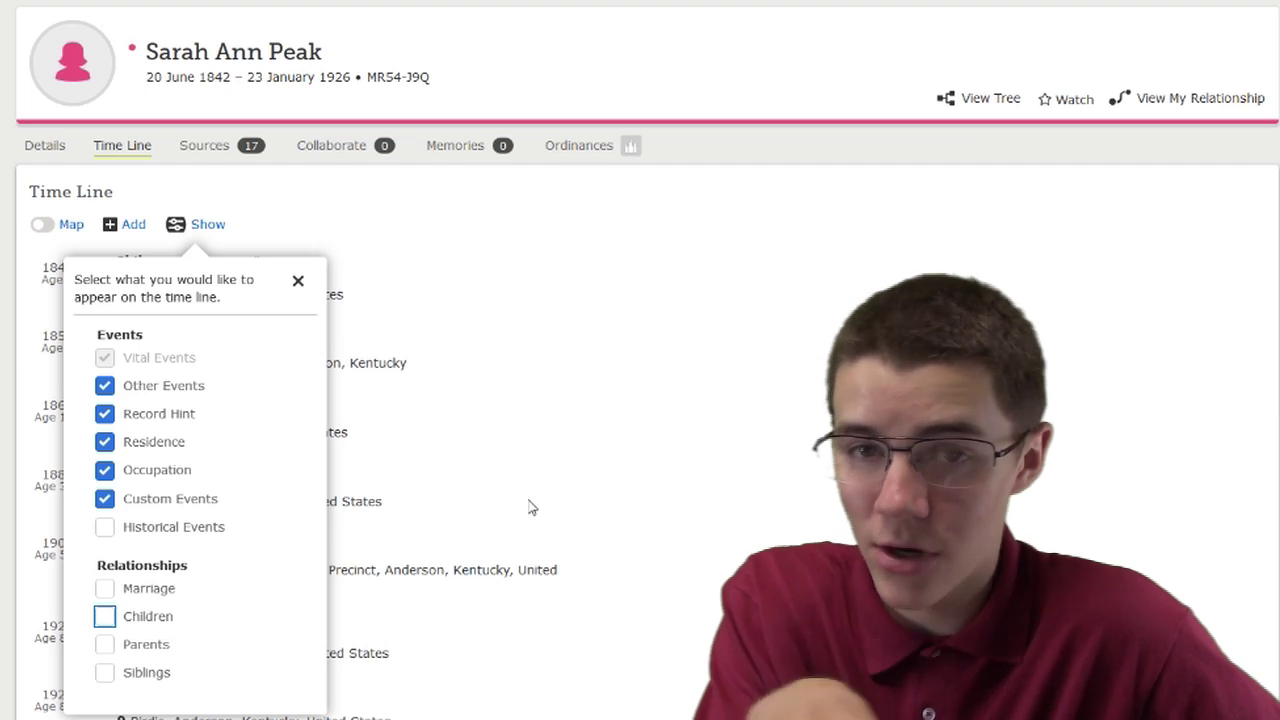
Set the time line to show the Marriage, Children and Parents relationship events
{"action": "left_click", "coordinate": [104, 588]}
{"action": "left_click", "coordinate": [104, 616]}
{"action": "left_click", "coordinate": [104, 644]}
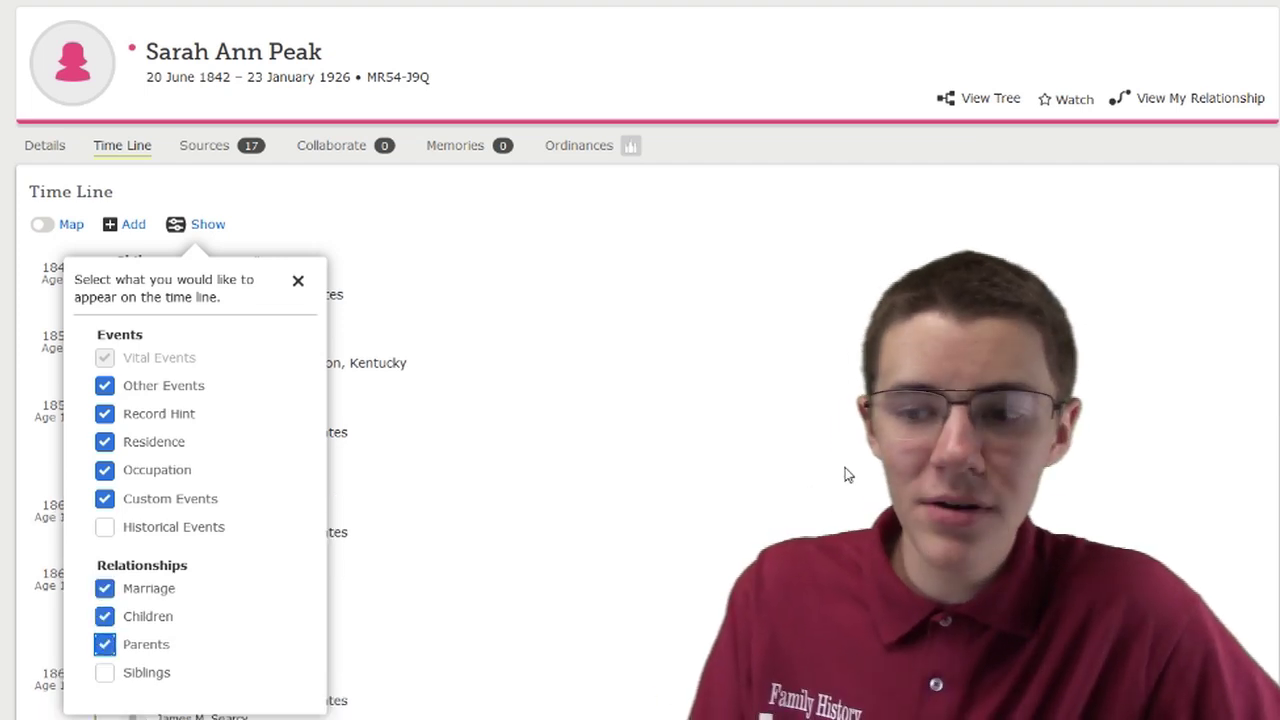
{"action": "left_click", "coordinate": [845, 475]}
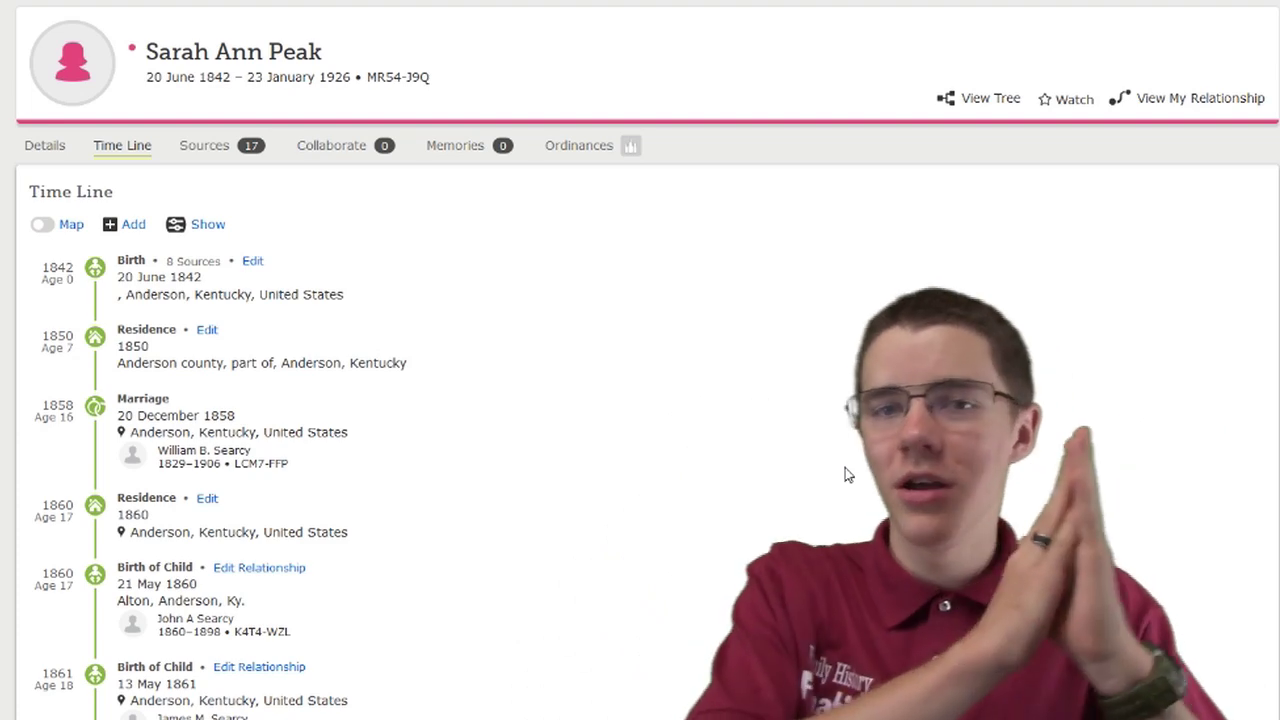
Read through the family events, and add the Siblings relationship events to the time line
{"action": "scroll", "coordinate": [449, 549], "scroll_direction": "down", "scroll_amount": 10}
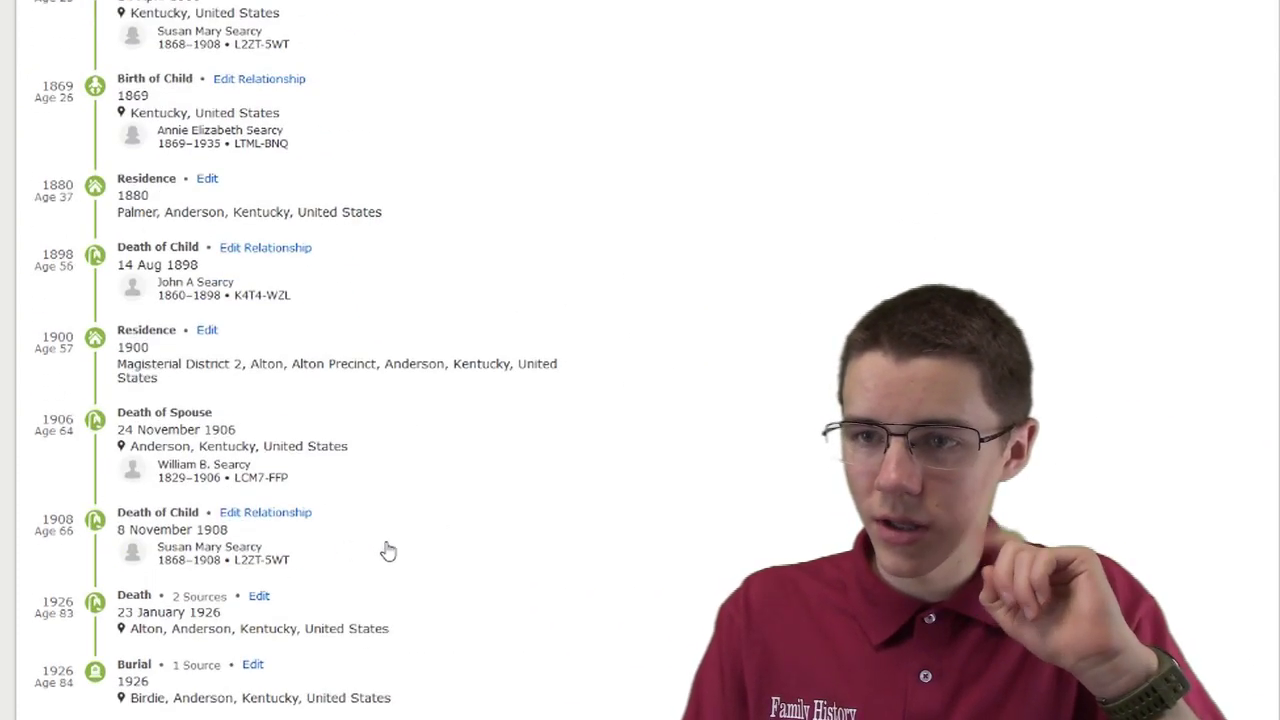
{"action": "scroll", "coordinate": [388, 551], "scroll_direction": "up", "scroll_amount": 5}
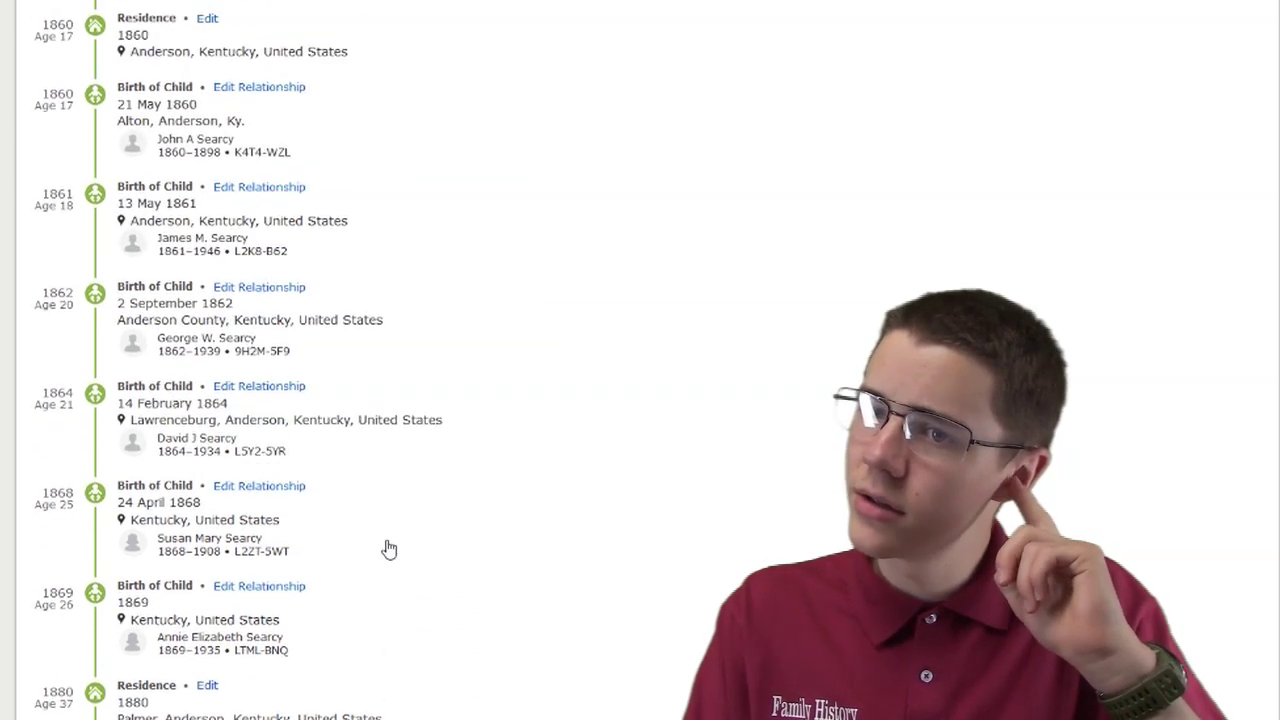
{"action": "scroll", "coordinate": [388, 548], "scroll_direction": "down", "scroll_amount": 5}
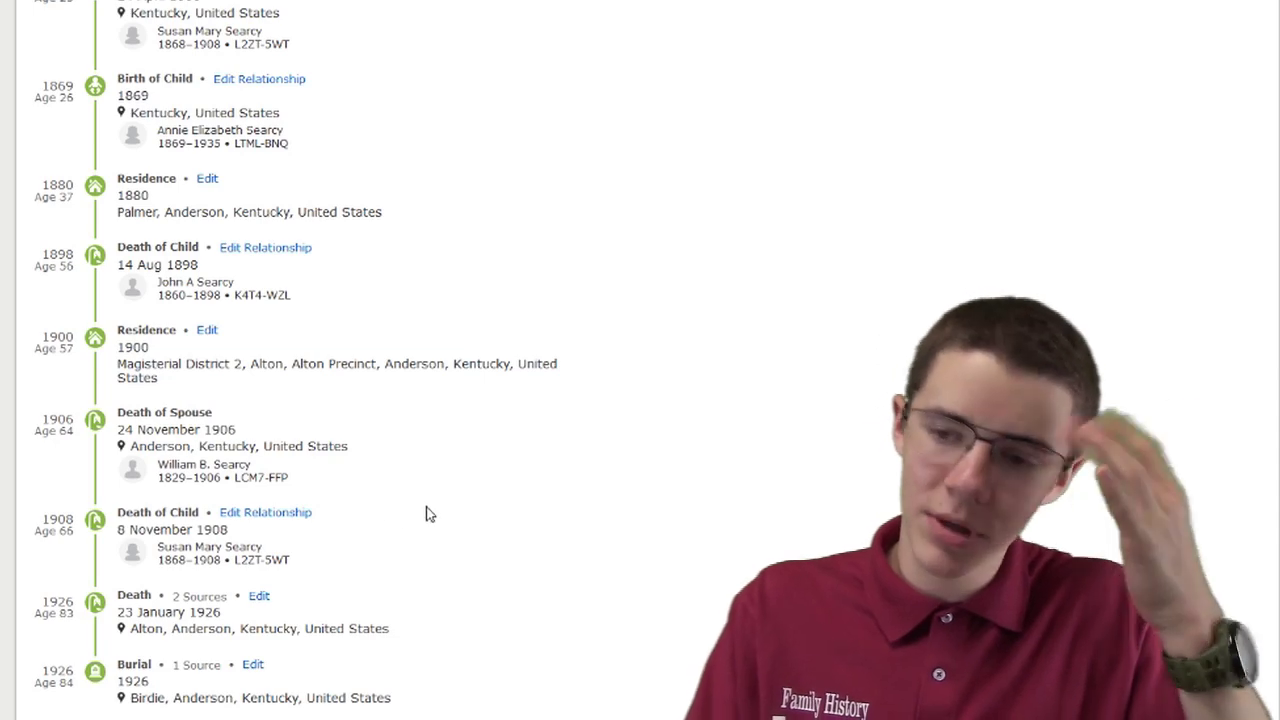
{"action": "scroll", "coordinate": [446, 486], "scroll_direction": "up", "scroll_amount": 9}
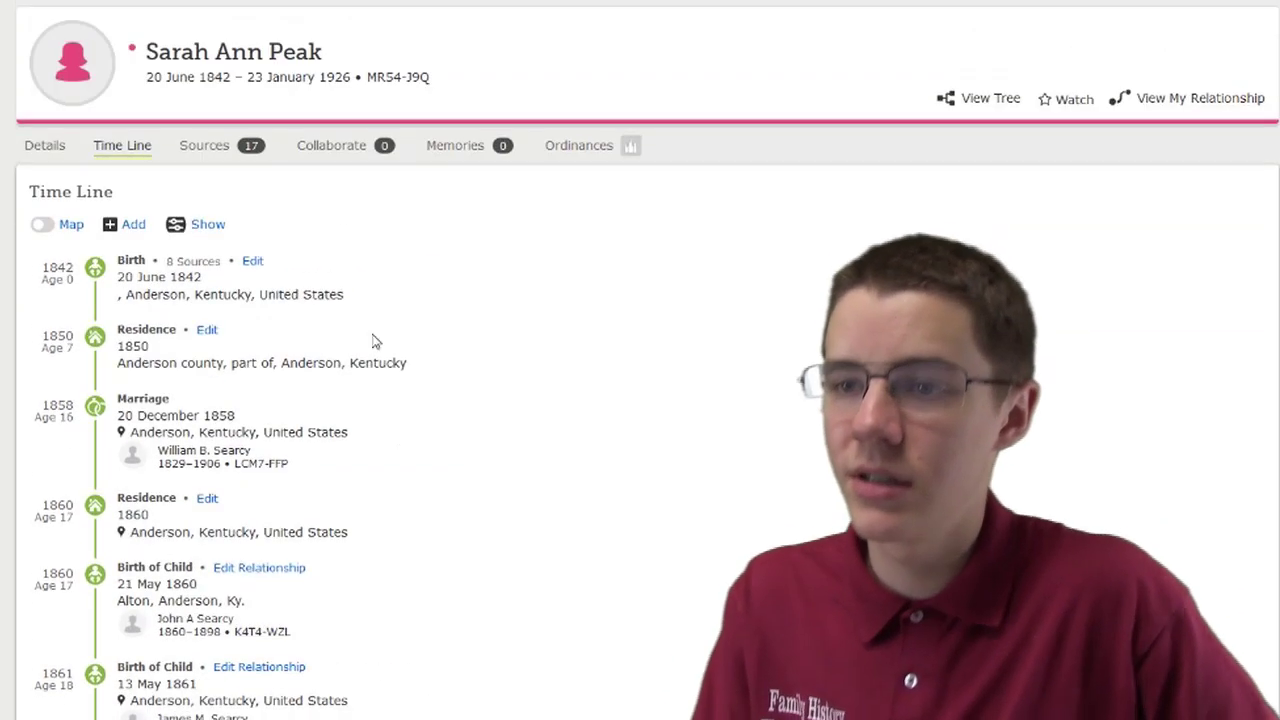
{"action": "left_click", "coordinate": [212, 234]}
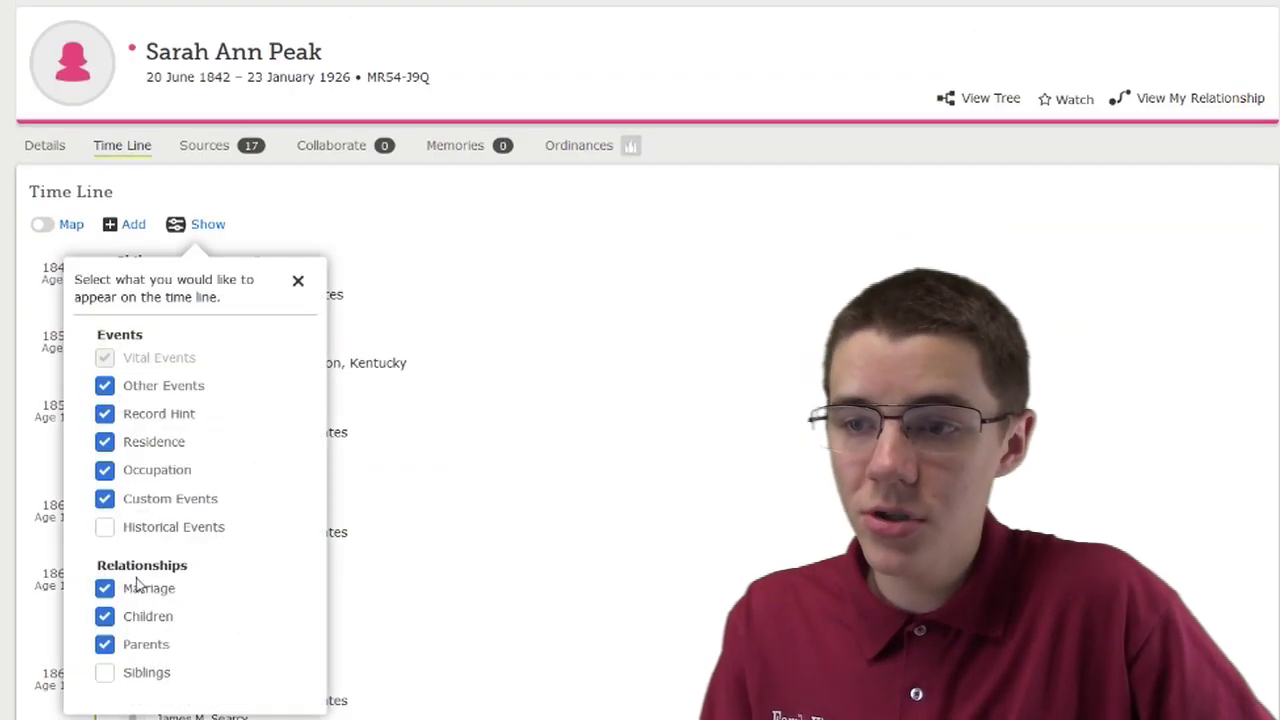
{"action": "left_click", "coordinate": [114, 677]}
{"action": "left_click", "coordinate": [730, 514]}
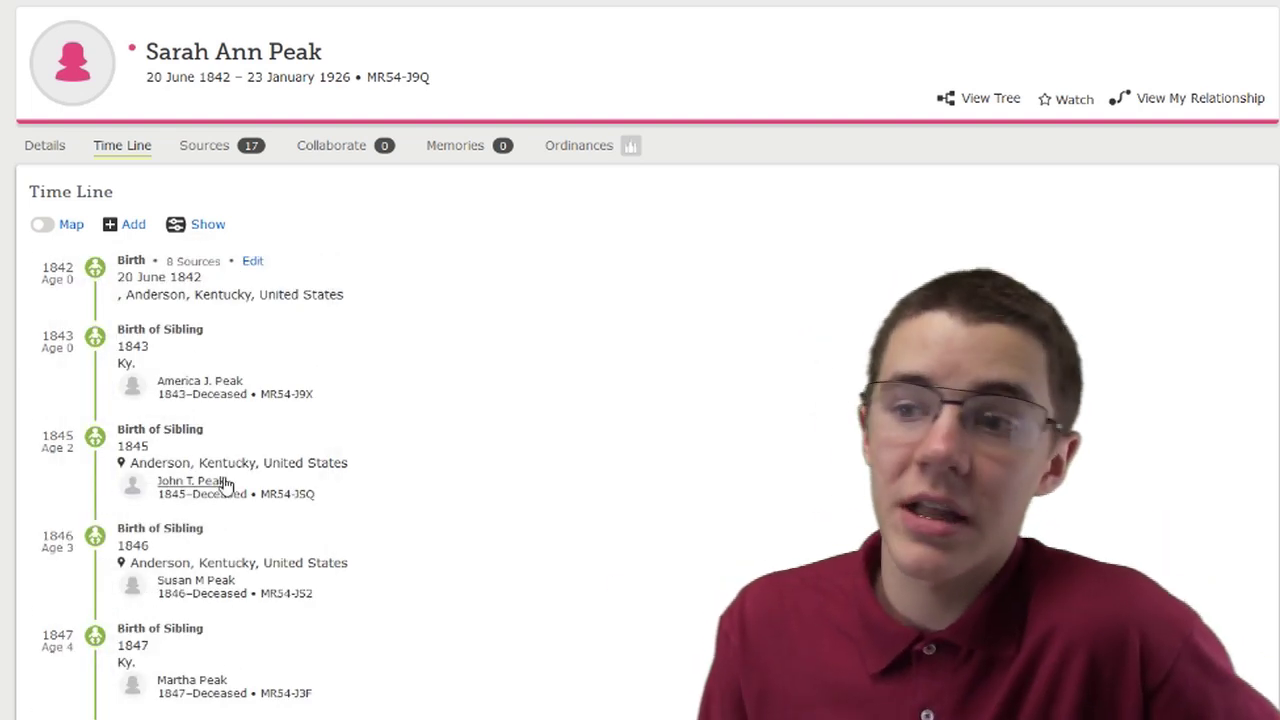
Review the sibling births and deaths, and hide the Siblings events from the time line
{"action": "scroll", "coordinate": [173, 333], "scroll_direction": "down", "scroll_amount": 2}
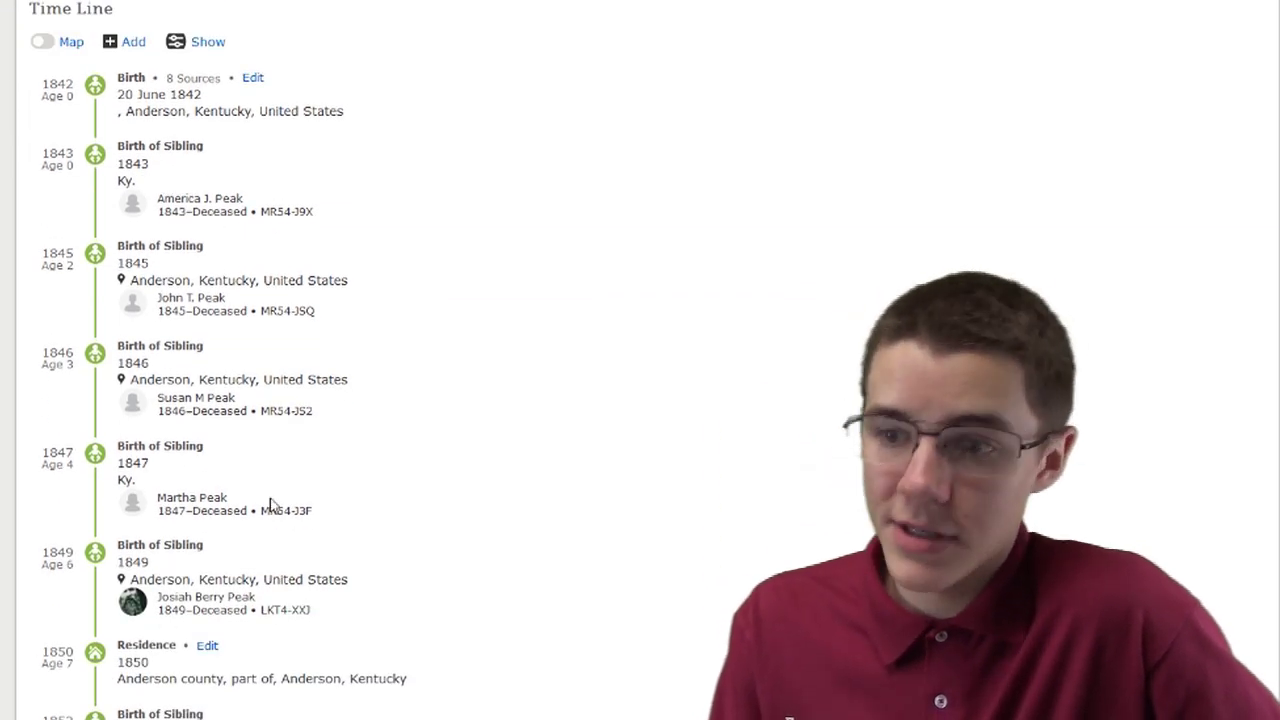
{"action": "scroll", "coordinate": [374, 497], "scroll_direction": "down", "scroll_amount": 12}
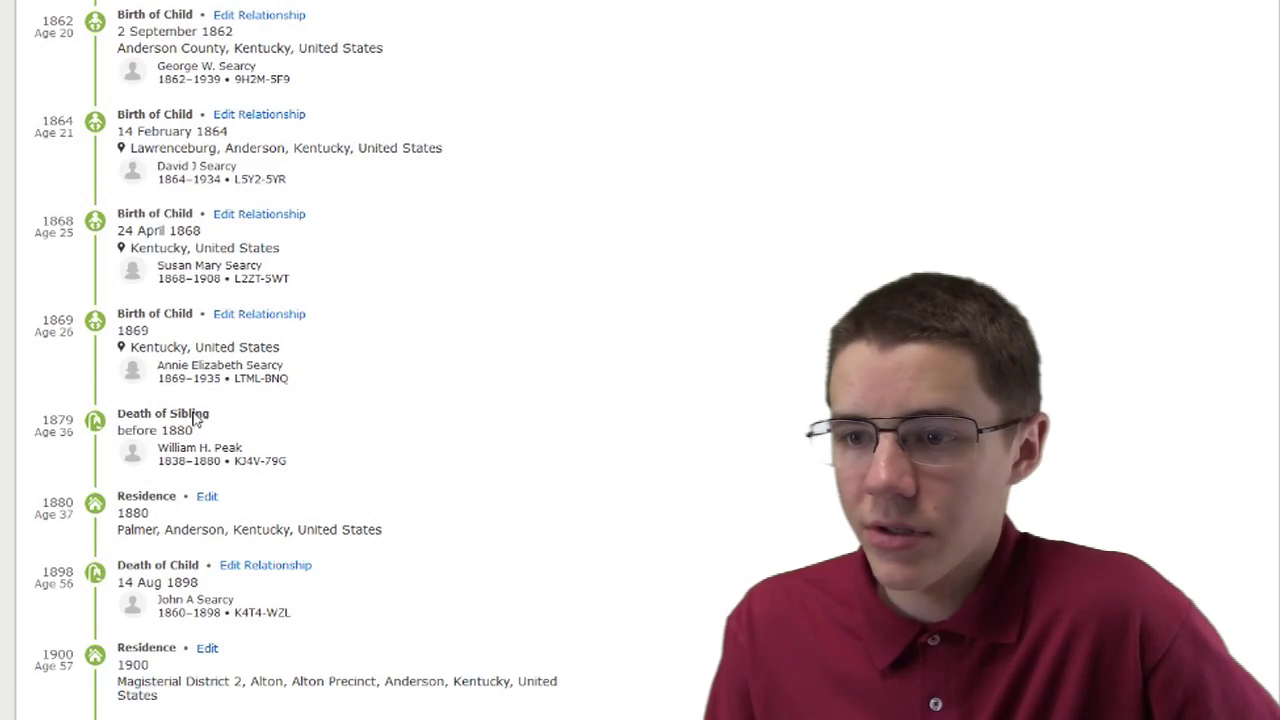
{"action": "scroll", "coordinate": [195, 412], "scroll_direction": "down", "scroll_amount": 3}
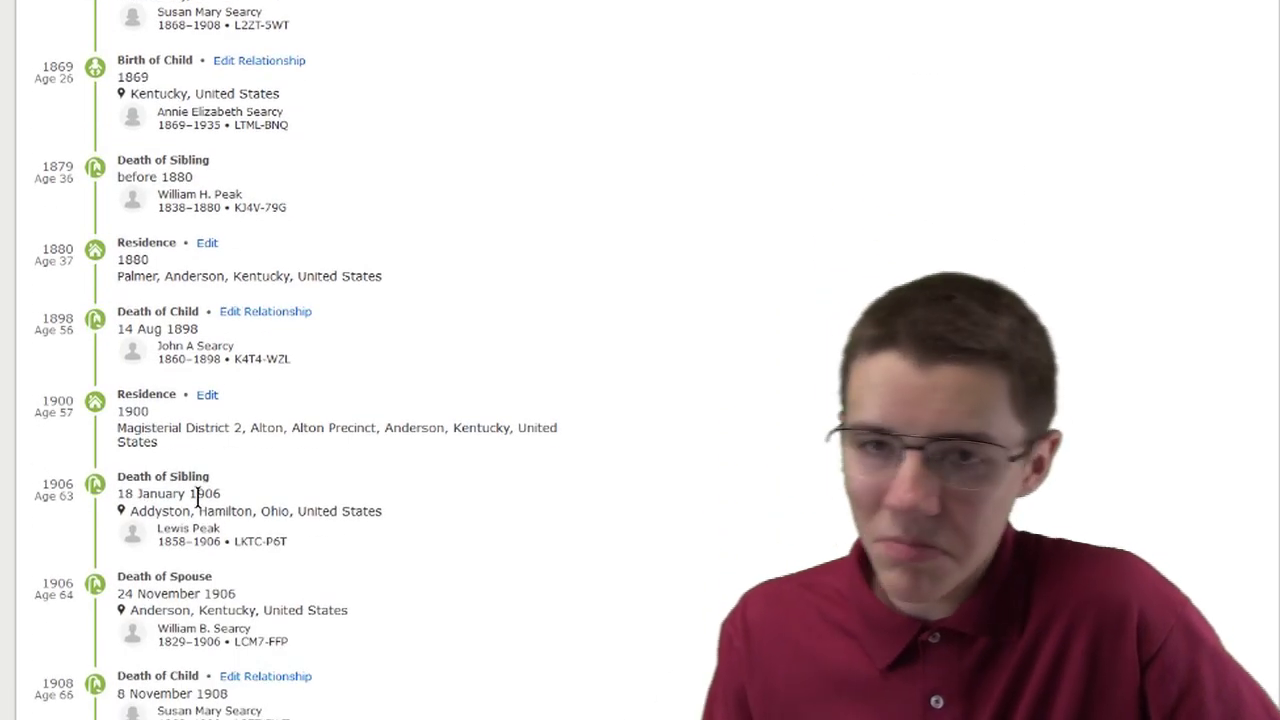
{"action": "scroll", "coordinate": [212, 492], "scroll_direction": "up", "scroll_amount": 15}
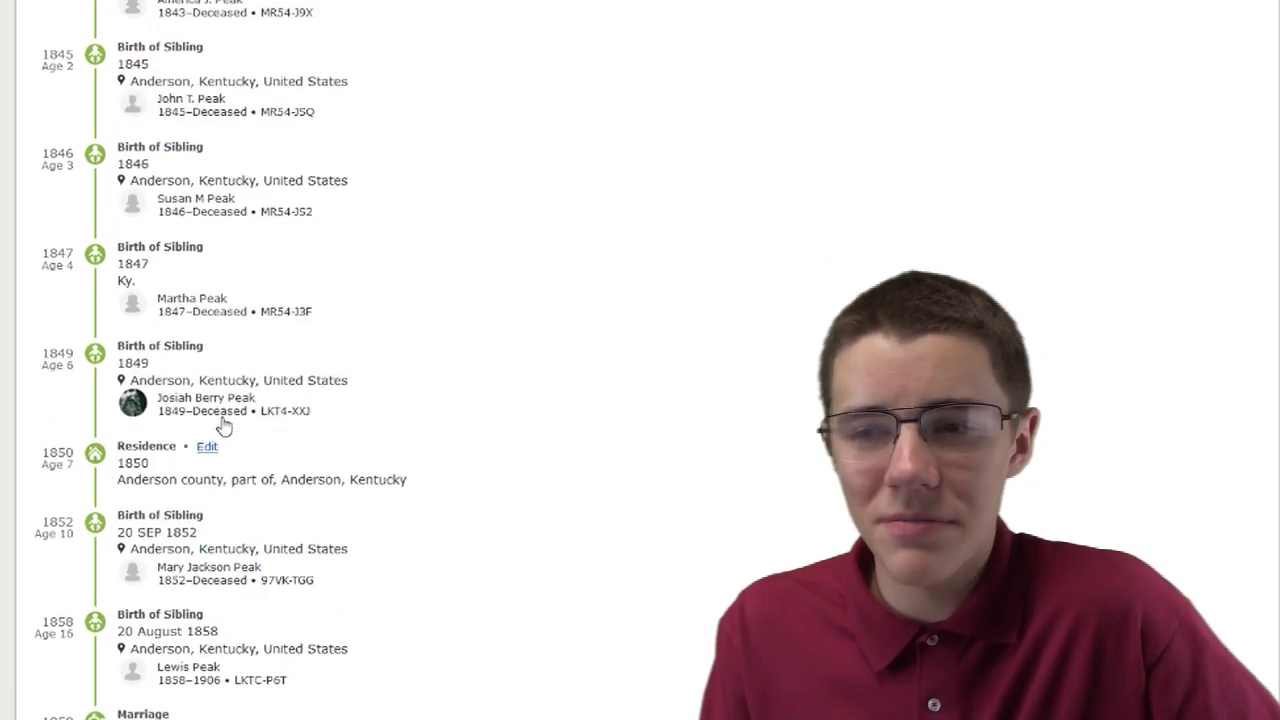
{"action": "scroll", "coordinate": [224, 425], "scroll_direction": "up", "scroll_amount": 5}
{"action": "left_click", "coordinate": [203, 225]}
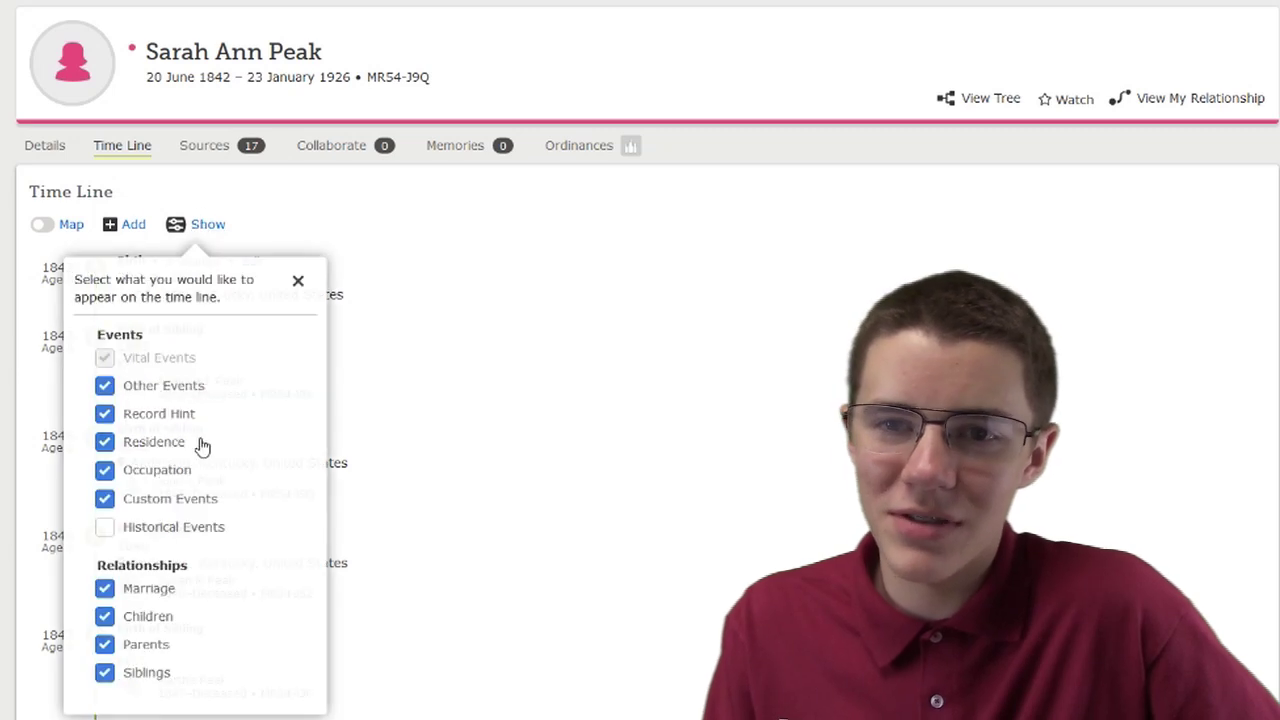
{"action": "left_click", "coordinate": [103, 676]}
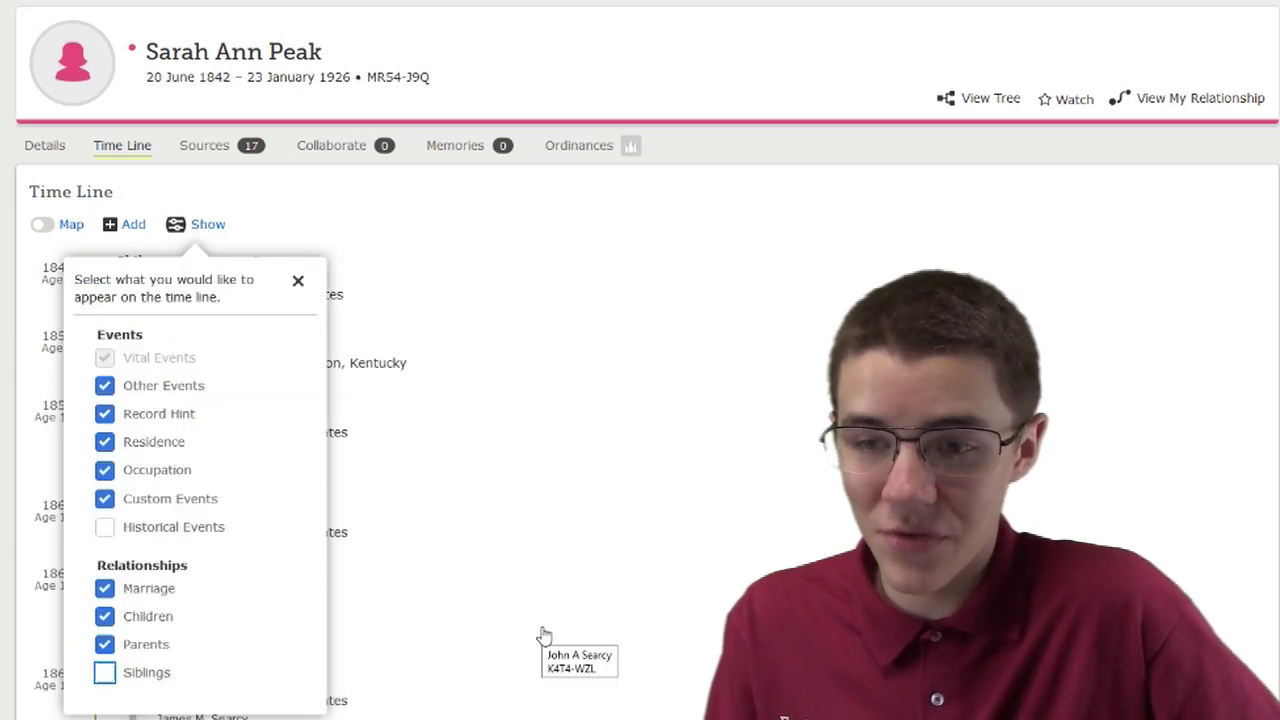
{"action": "left_click", "coordinate": [541, 630]}
Hide Other Events from the time line and look through the remaining entries
{"action": "left_click", "coordinate": [203, 224]}
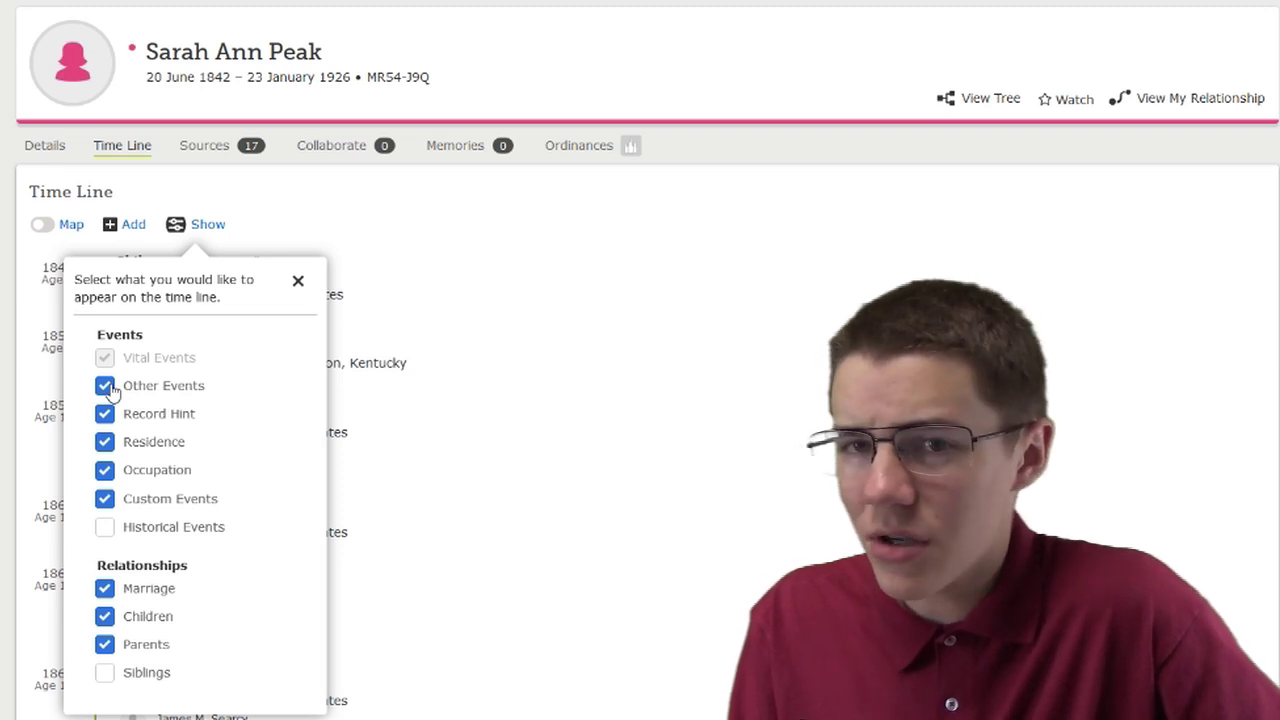
{"action": "left_click", "coordinate": [105, 387]}
{"action": "scroll", "coordinate": [606, 397], "scroll_direction": "down", "scroll_amount": 3}
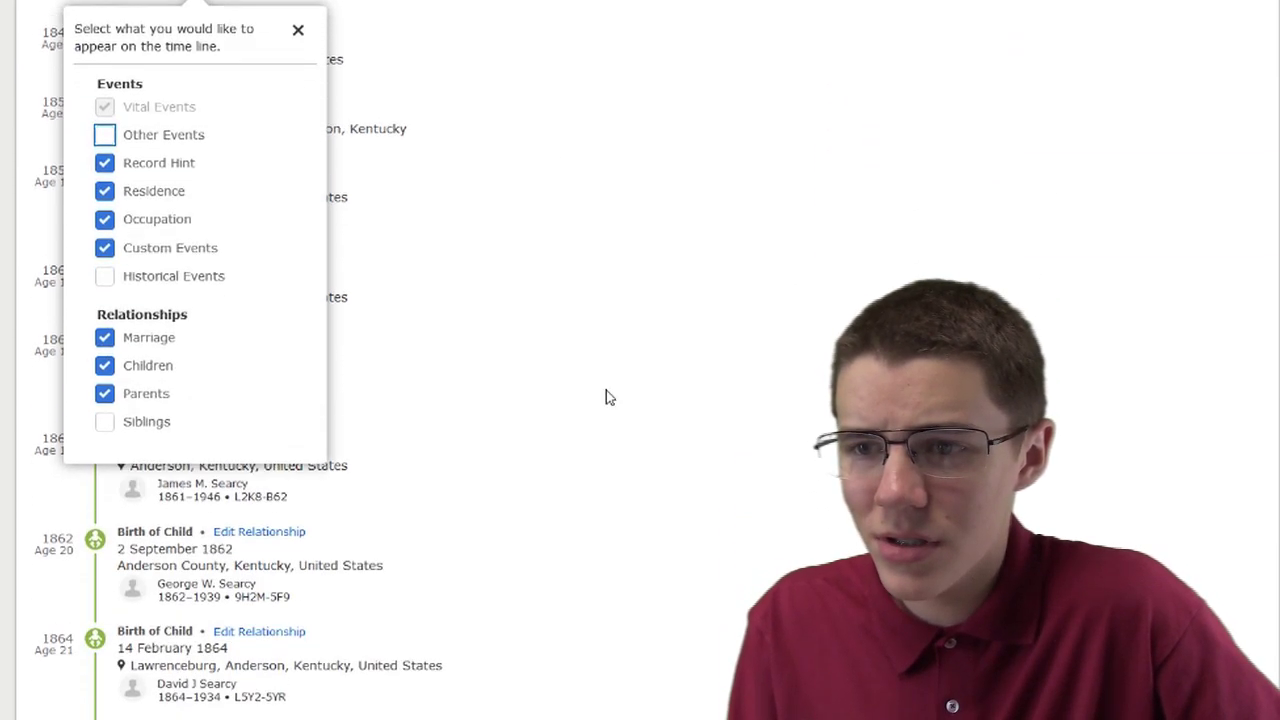
{"action": "scroll", "coordinate": [606, 397], "scroll_direction": "down", "scroll_amount": 8}
{"action": "scroll", "coordinate": [606, 397], "scroll_direction": "up", "scroll_amount": 12}
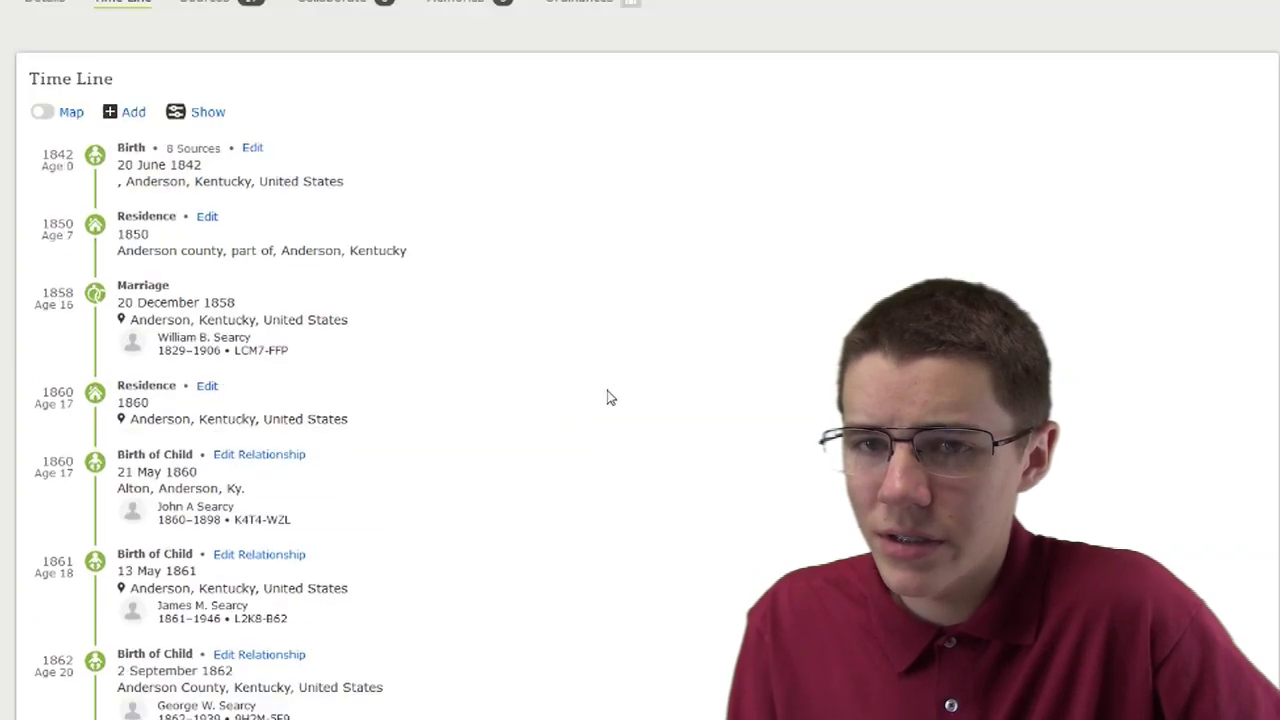
Turn Other Events back on in the time line's display options
{"action": "left_click", "coordinate": [200, 224]}
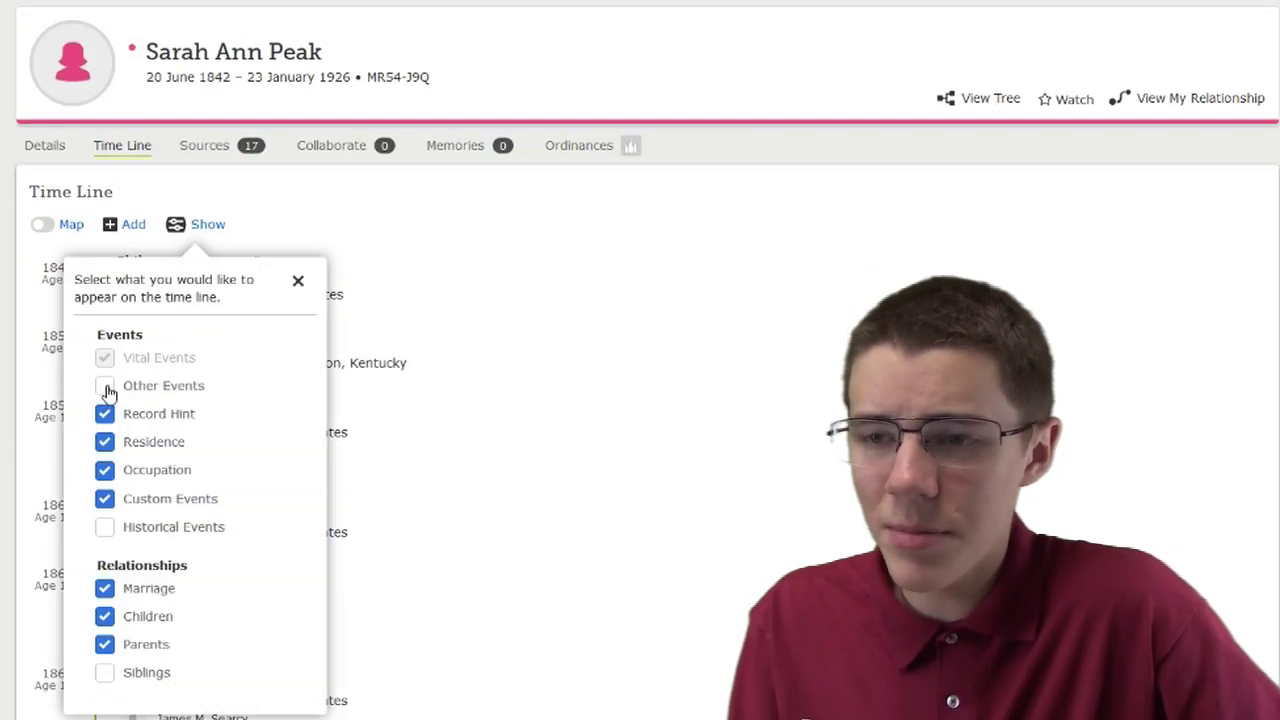
{"action": "left_click", "coordinate": [105, 387]}
{"action": "left_click", "coordinate": [105, 385]}
{"action": "left_click", "coordinate": [105, 385]}
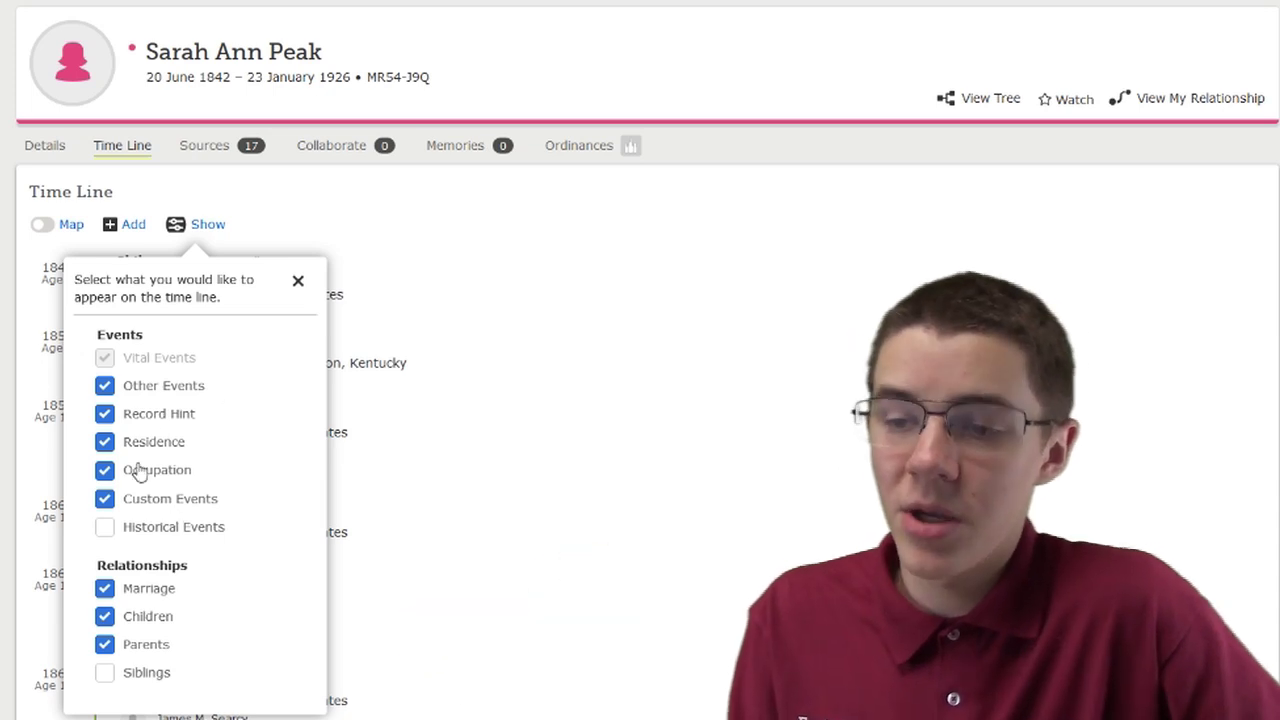
Add Historical Events to the time line and look at the 1846 historical entry
{"action": "left_click", "coordinate": [100, 530]}
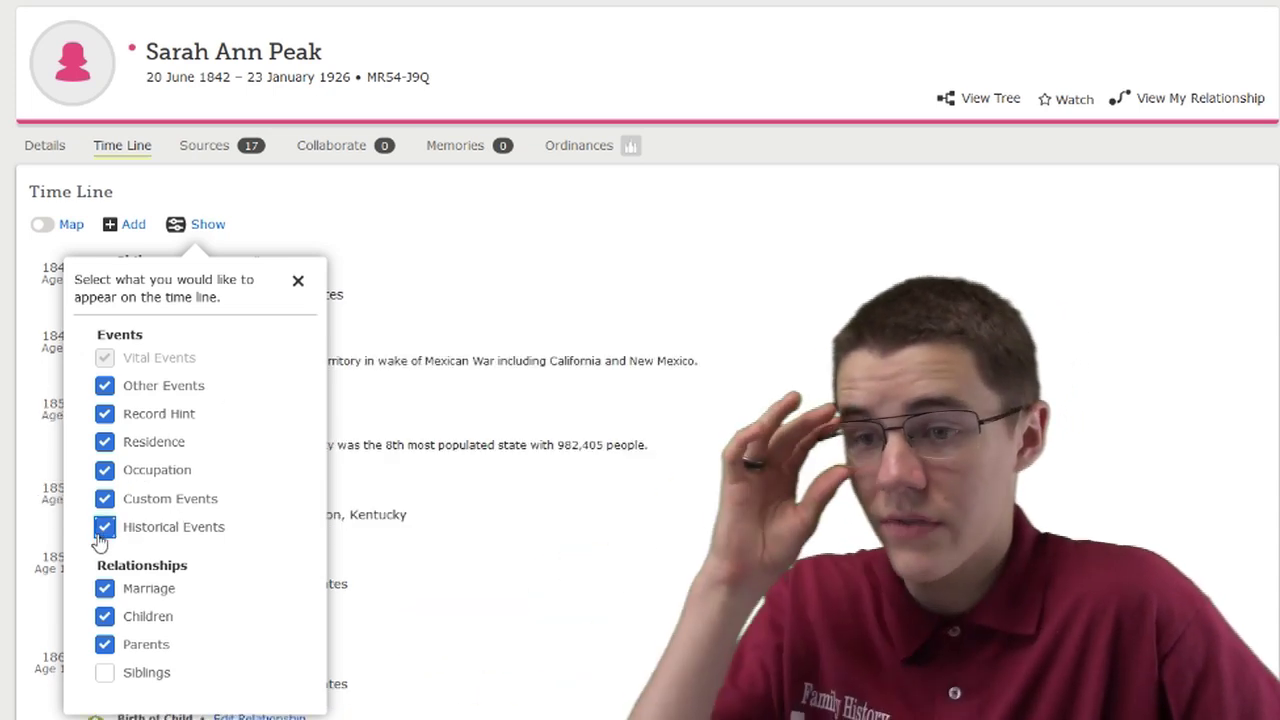
{"action": "left_click", "coordinate": [488, 351]}
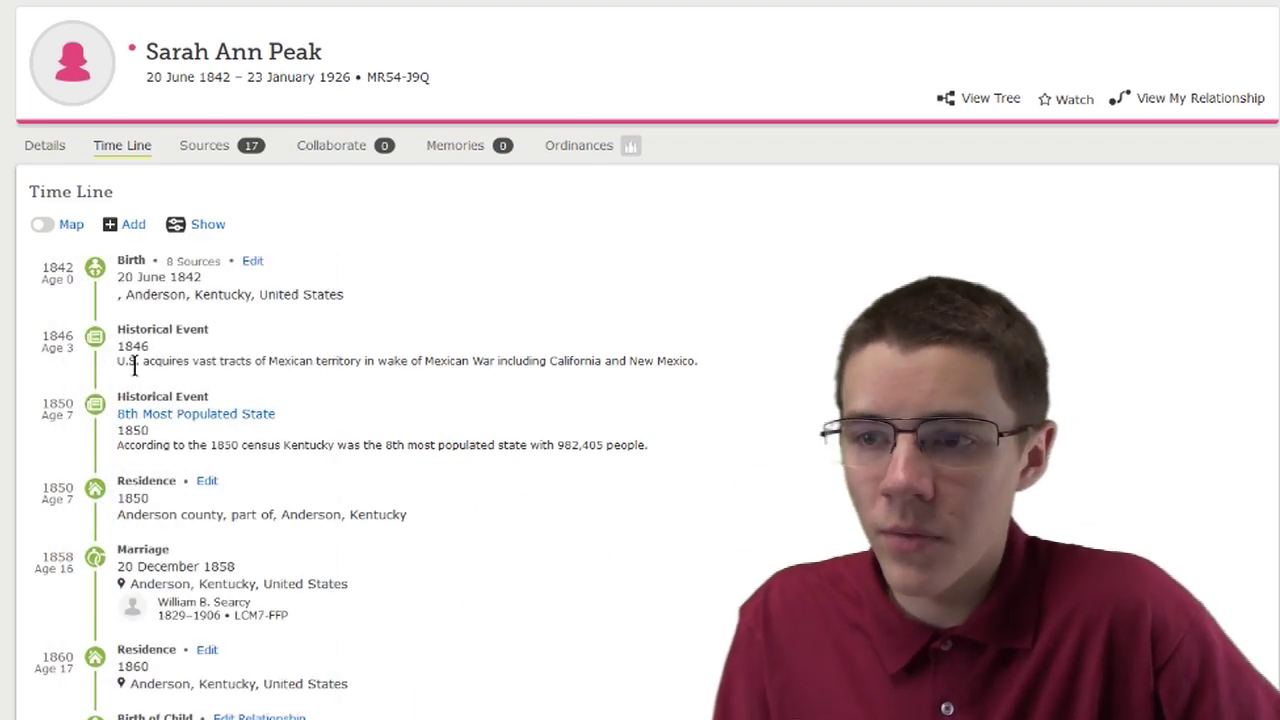
{"action": "left_click_drag", "start_coordinate": [138, 360], "coordinate": [90, 370]}
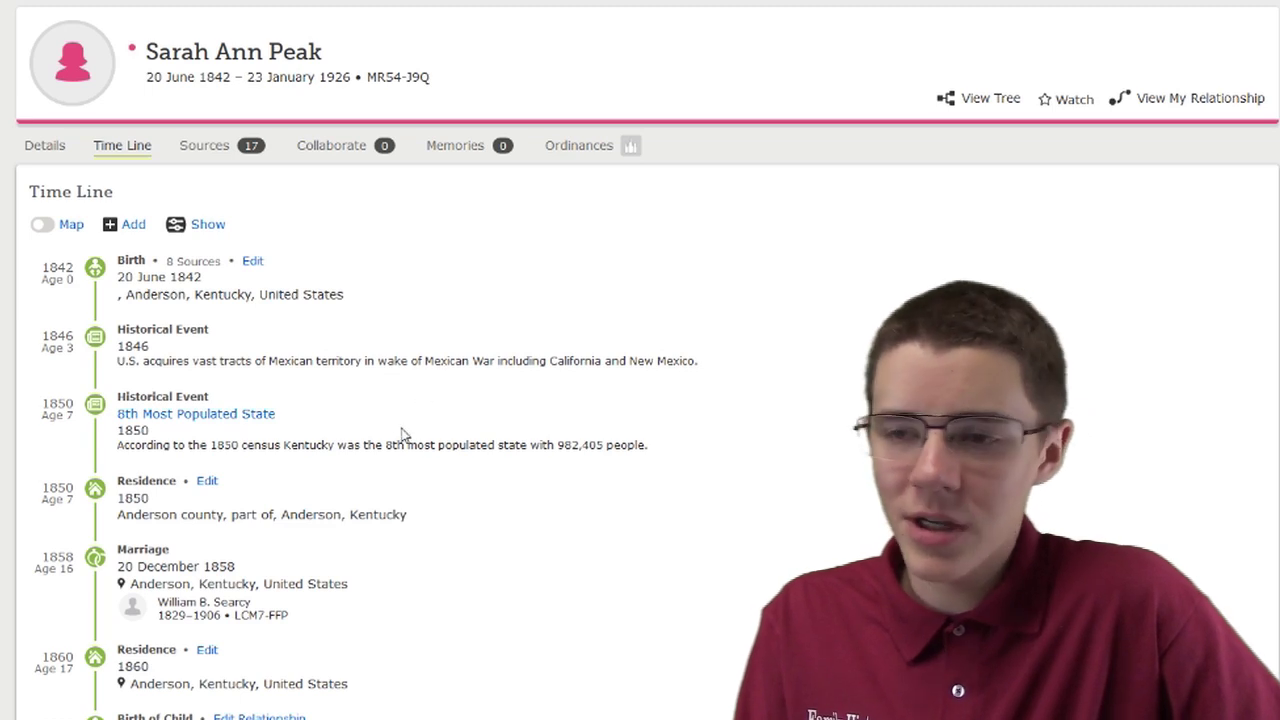
Read the historical entries on the time line, including the 1850 population entry and the 1900 Governor Shot entry
{"action": "left_click_drag", "start_coordinate": [409, 462], "coordinate": [410, 462]}
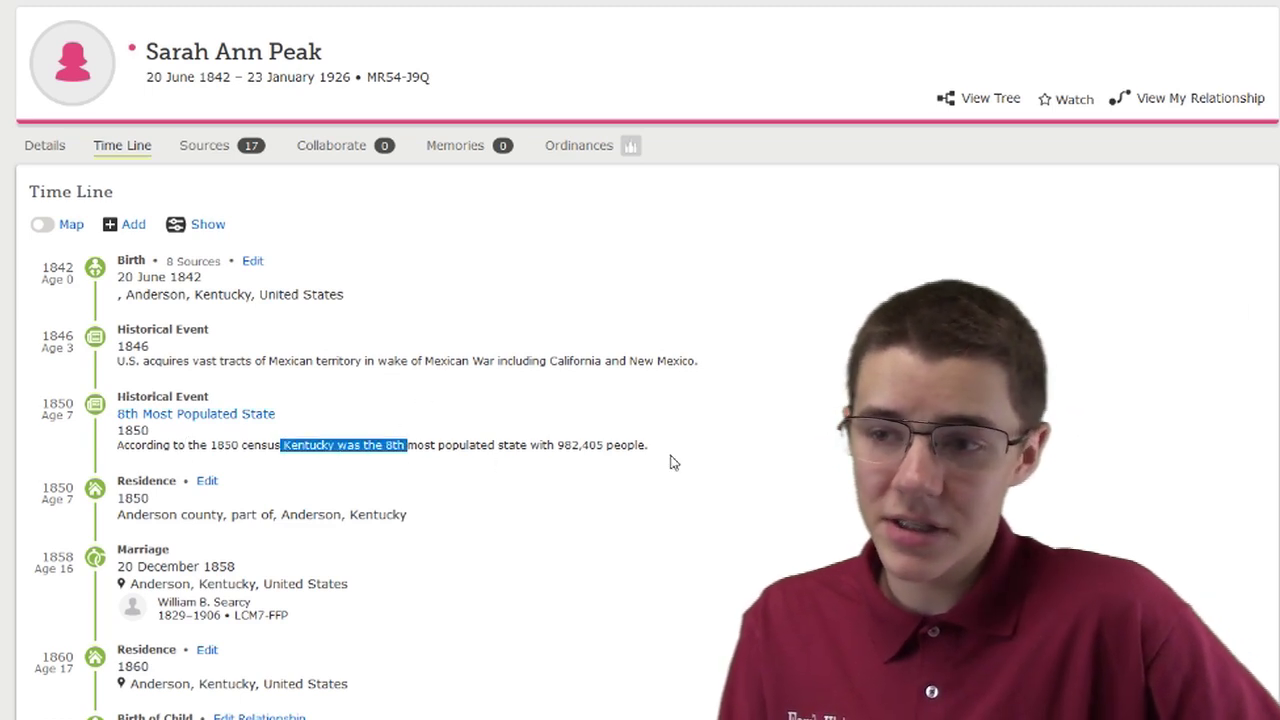
{"action": "left_click", "coordinate": [609, 445]}
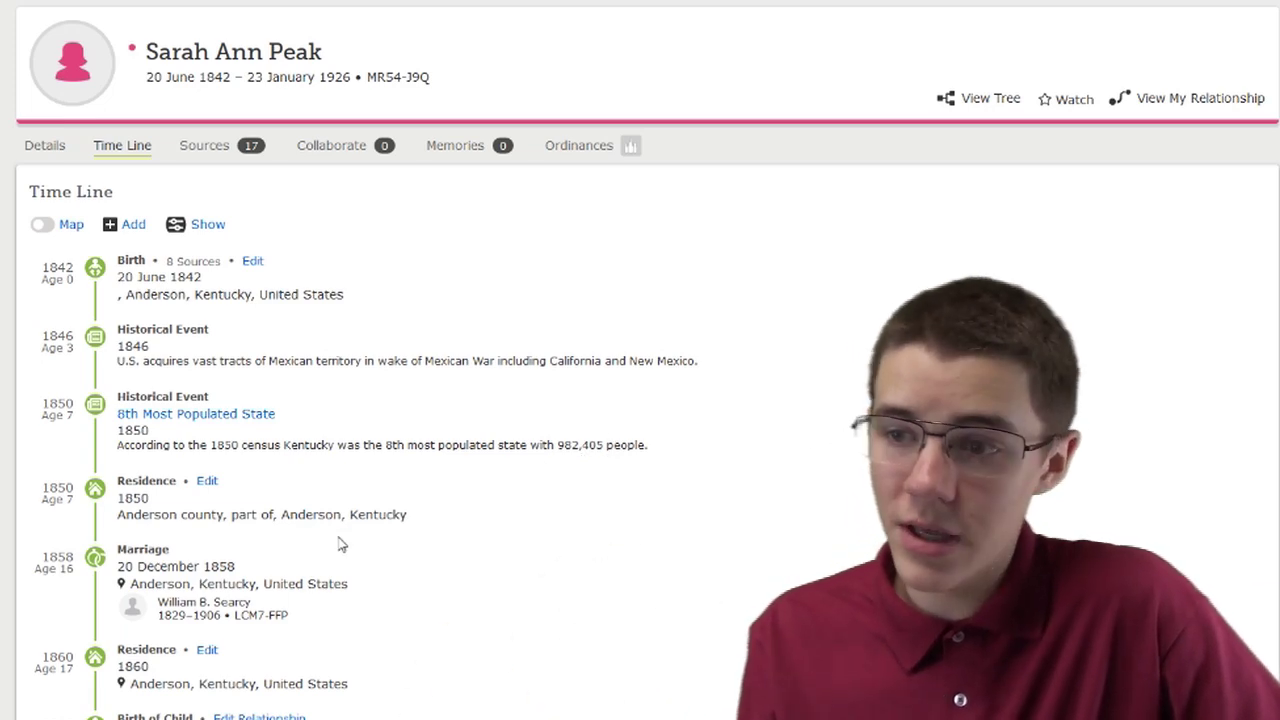
{"action": "scroll", "coordinate": [371, 528], "scroll_direction": "down", "scroll_amount": 5}
{"action": "scroll", "coordinate": [368, 395], "scroll_direction": "down", "scroll_amount": 5}
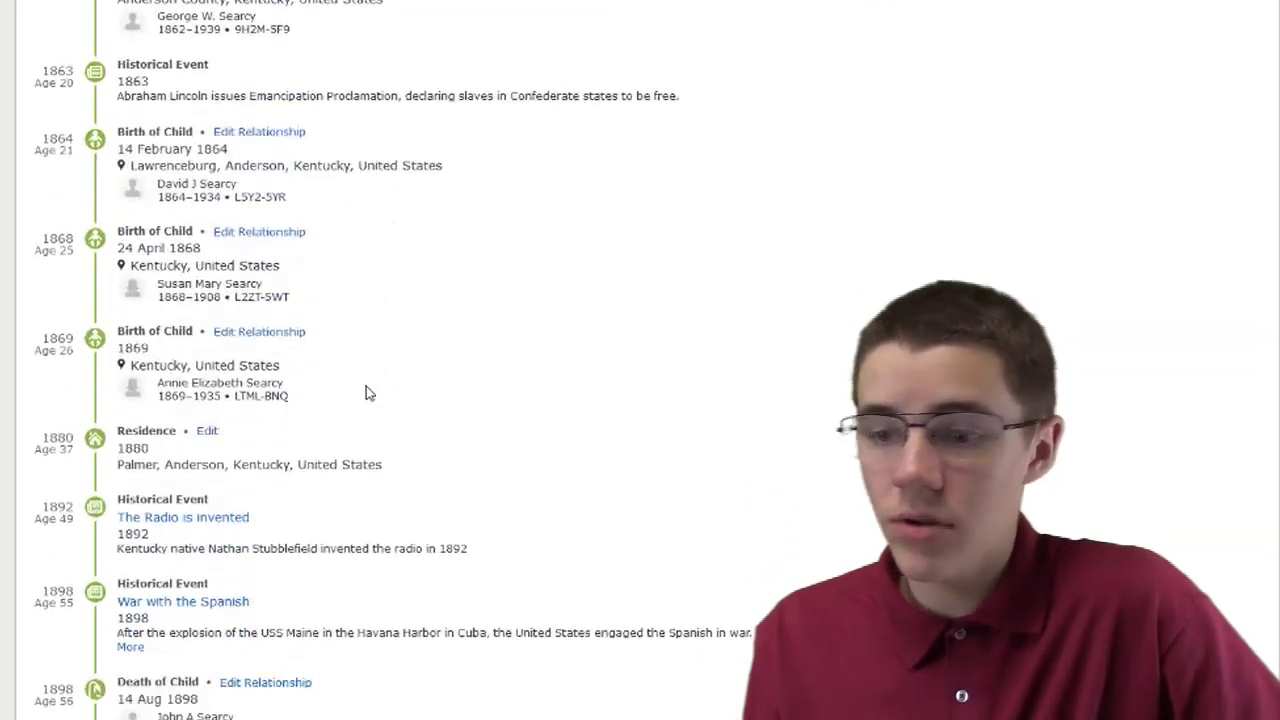
{"action": "scroll", "coordinate": [366, 392], "scroll_direction": "down", "scroll_amount": 3}
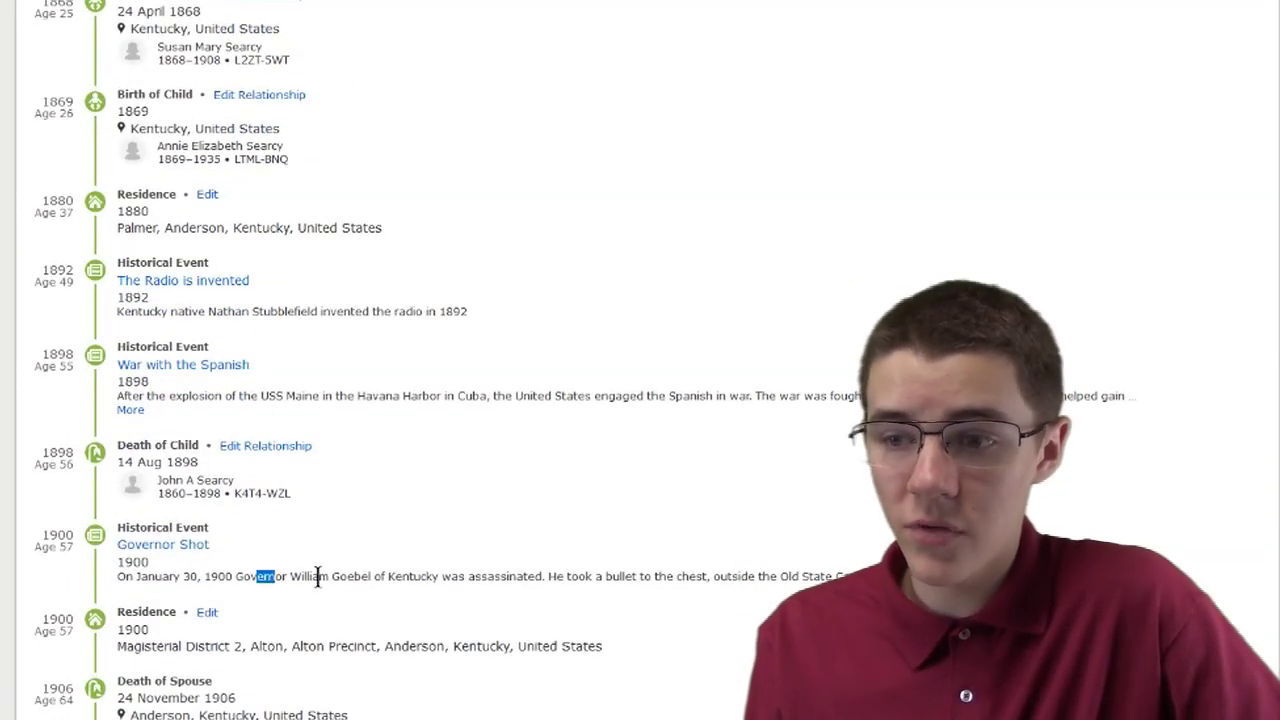
{"action": "left_click_drag", "start_coordinate": [270, 568], "coordinate": [453, 576]}
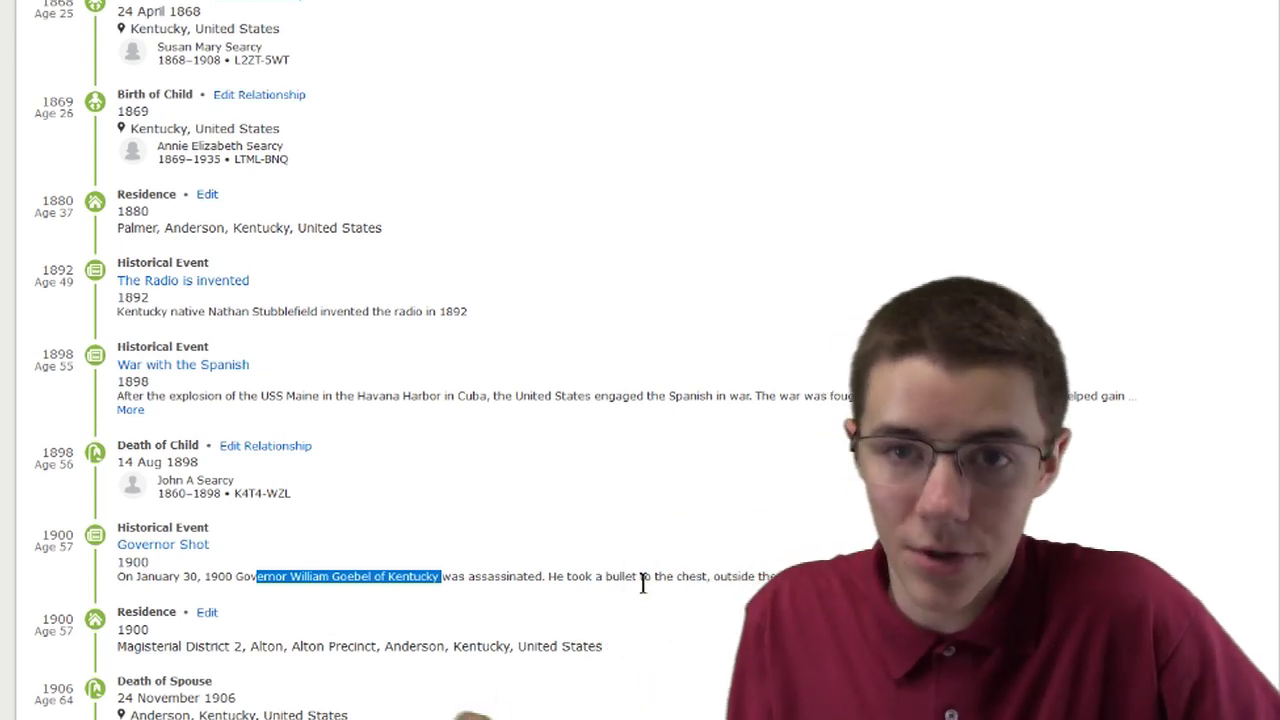
{"action": "left_click", "coordinate": [638, 582]}
Hide Historical Events in the time line's display options and close the options
{"action": "scroll", "coordinate": [488, 297], "scroll_direction": "up", "scroll_amount": 10}
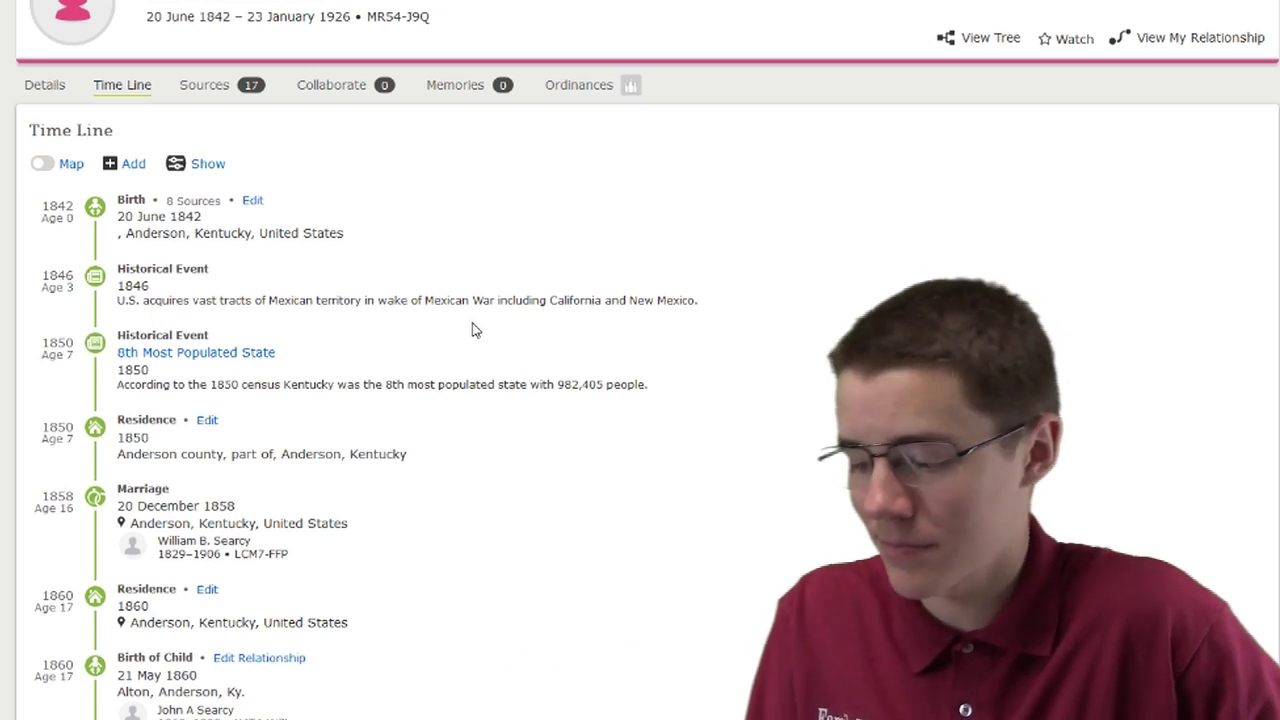
{"action": "left_click", "coordinate": [208, 165]}
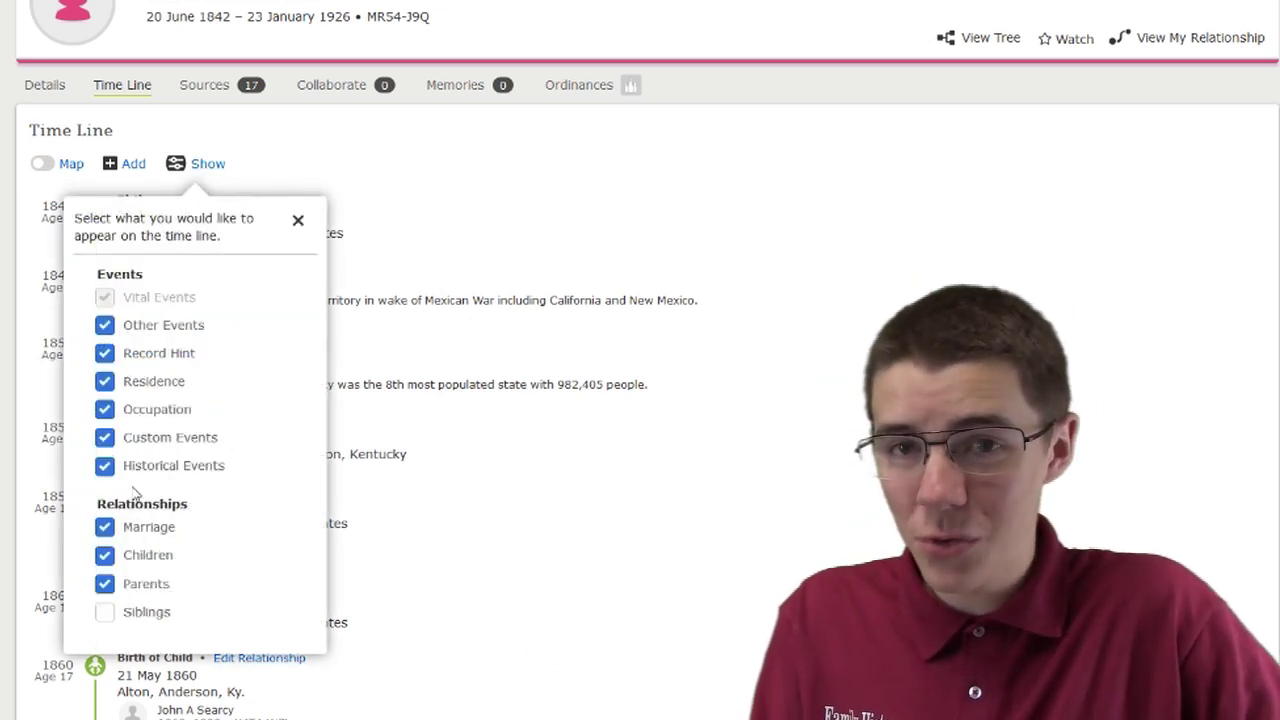
{"action": "left_click", "coordinate": [104, 470]}
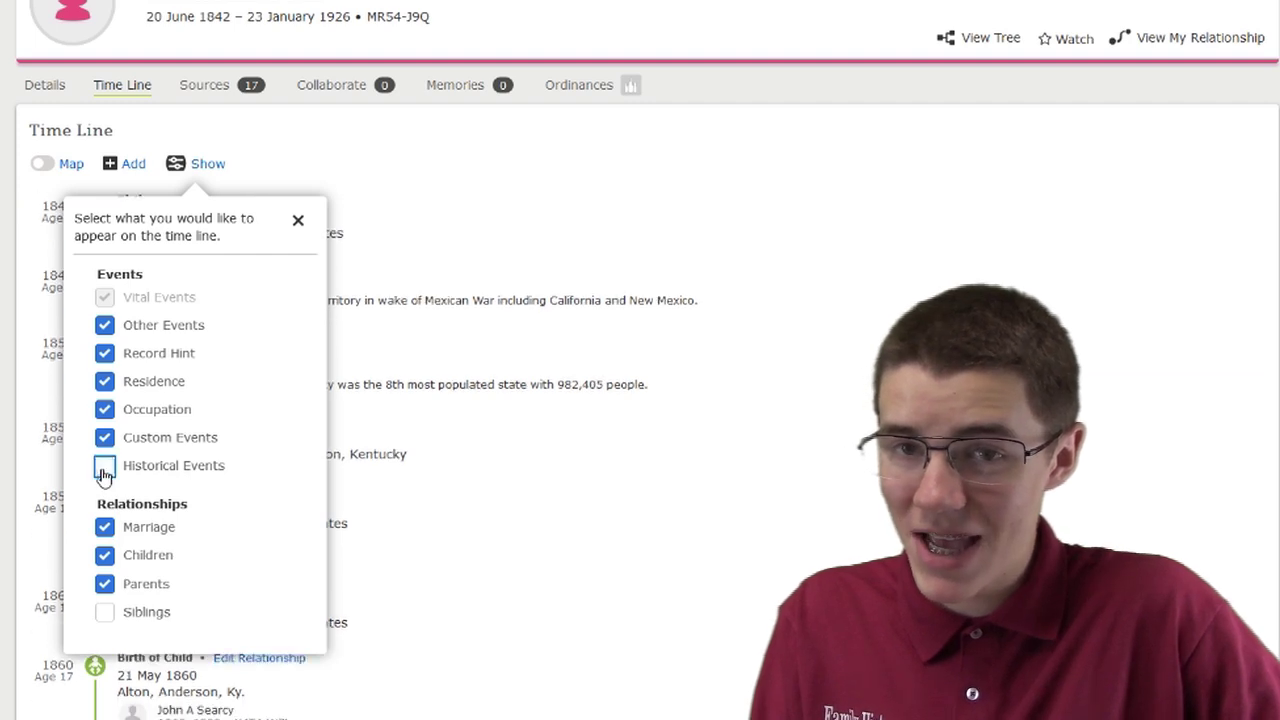
{"action": "left_click", "coordinate": [555, 487]}
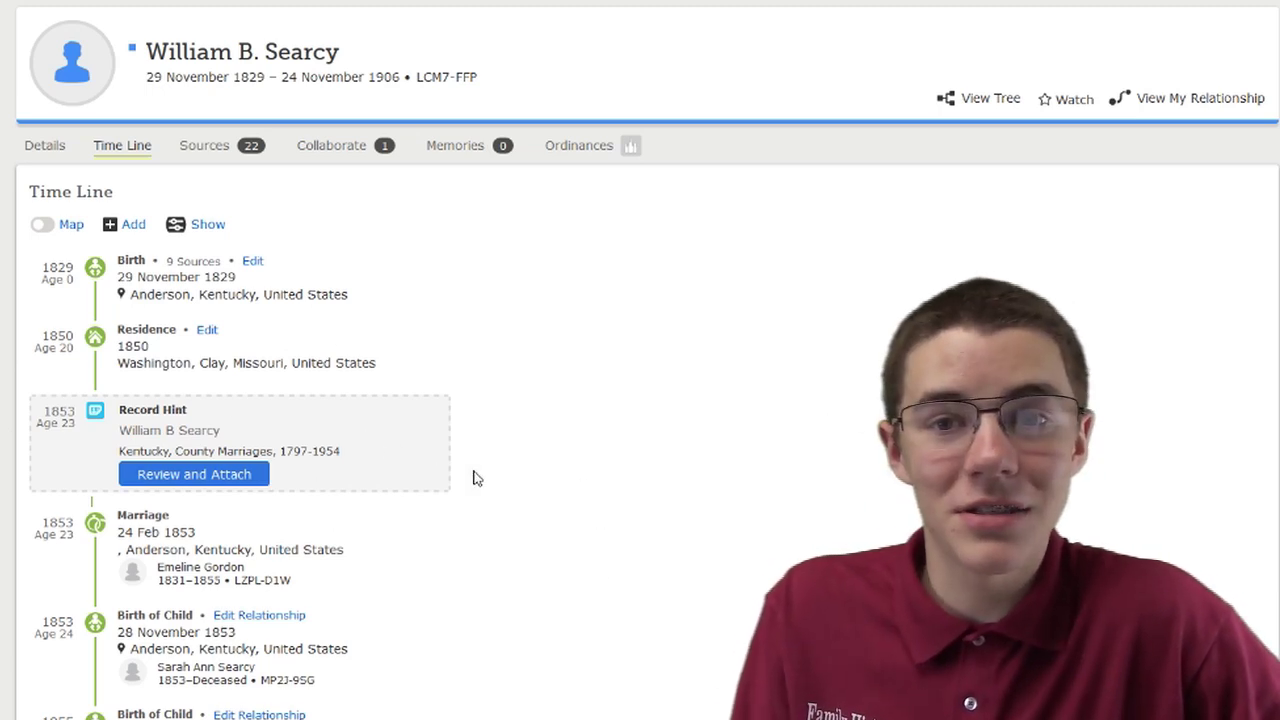
Review the husband's time line, comparing the 1853 record hint with his marriages, children's births and first spouse's death
{"action": "scroll", "coordinate": [471, 491], "scroll_direction": "down", "scroll_amount": 5}
{"action": "scroll", "coordinate": [465, 511], "scroll_direction": "up", "scroll_amount": 2}
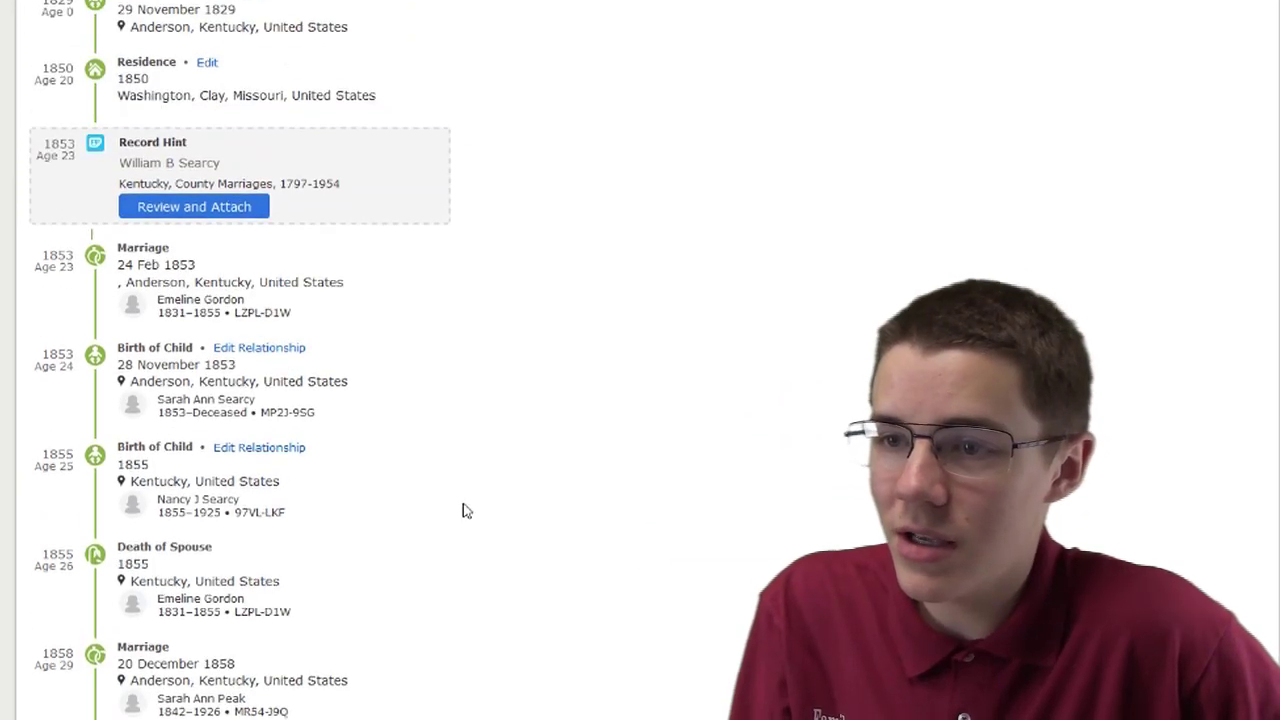
{"action": "scroll", "coordinate": [465, 511], "scroll_direction": "up", "scroll_amount": 3}
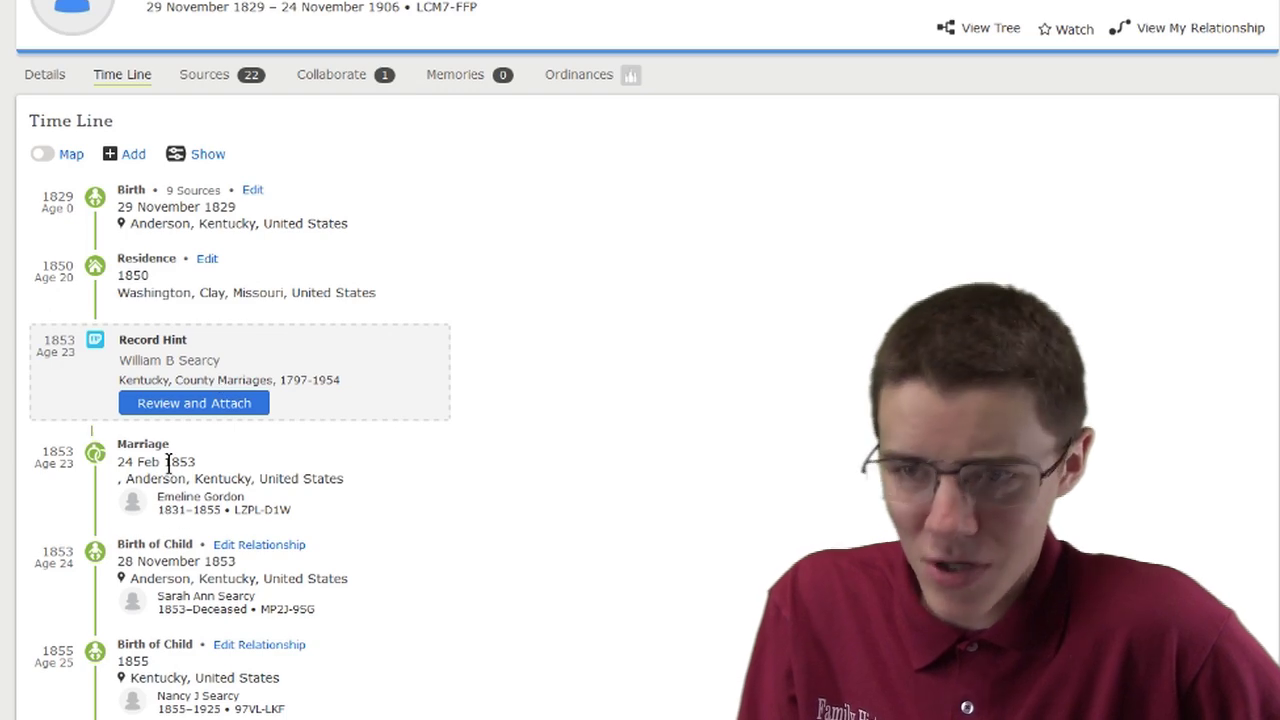
{"action": "scroll", "coordinate": [194, 455], "scroll_direction": "down", "scroll_amount": 15}
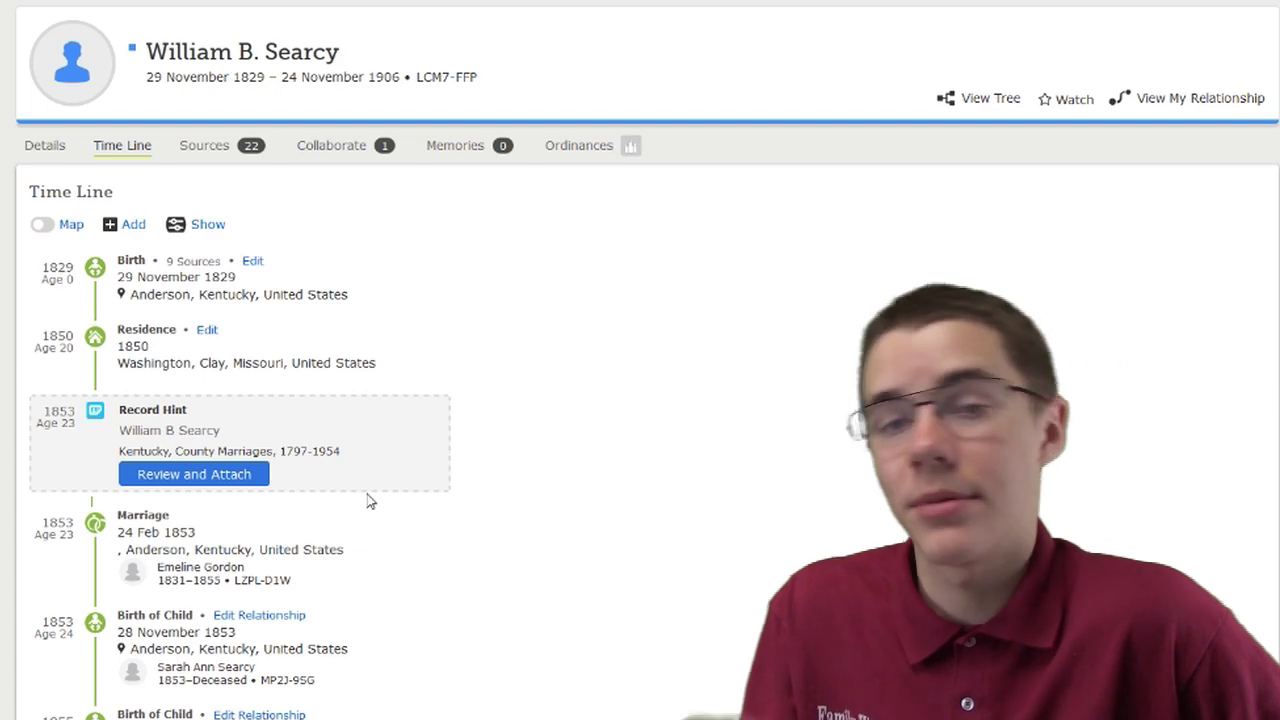
Look through the vital and other event types that can be added to the time line, down to Custom Event
{"action": "left_click", "coordinate": [127, 225]}
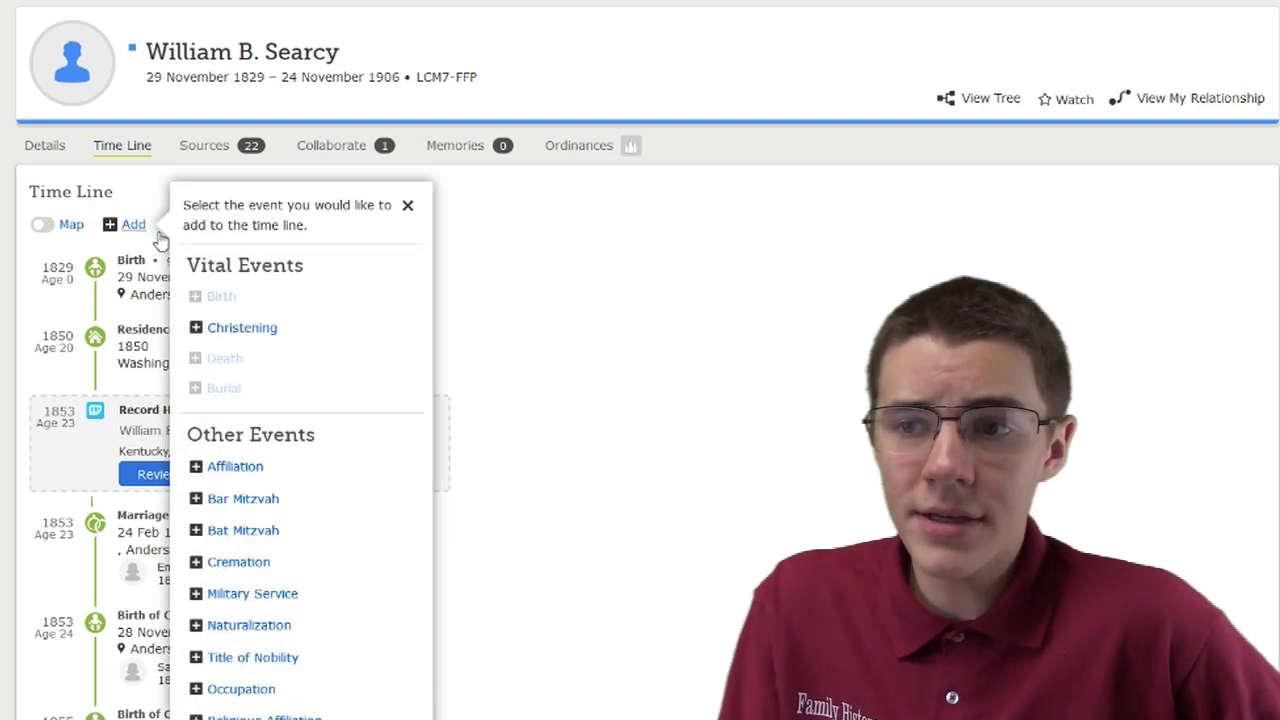
{"action": "scroll", "coordinate": [250, 395], "scroll_direction": "down", "scroll_amount": 3}
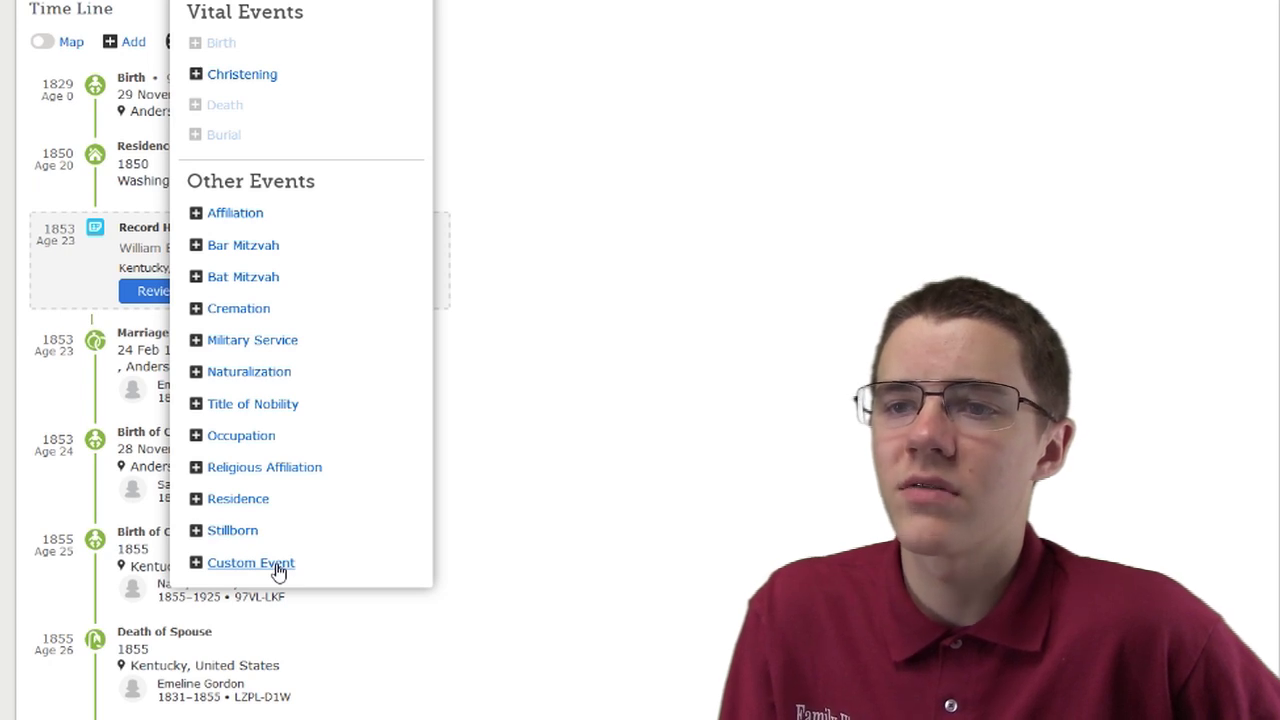
{"action": "scroll", "coordinate": [278, 570], "scroll_direction": "up", "scroll_amount": 2}
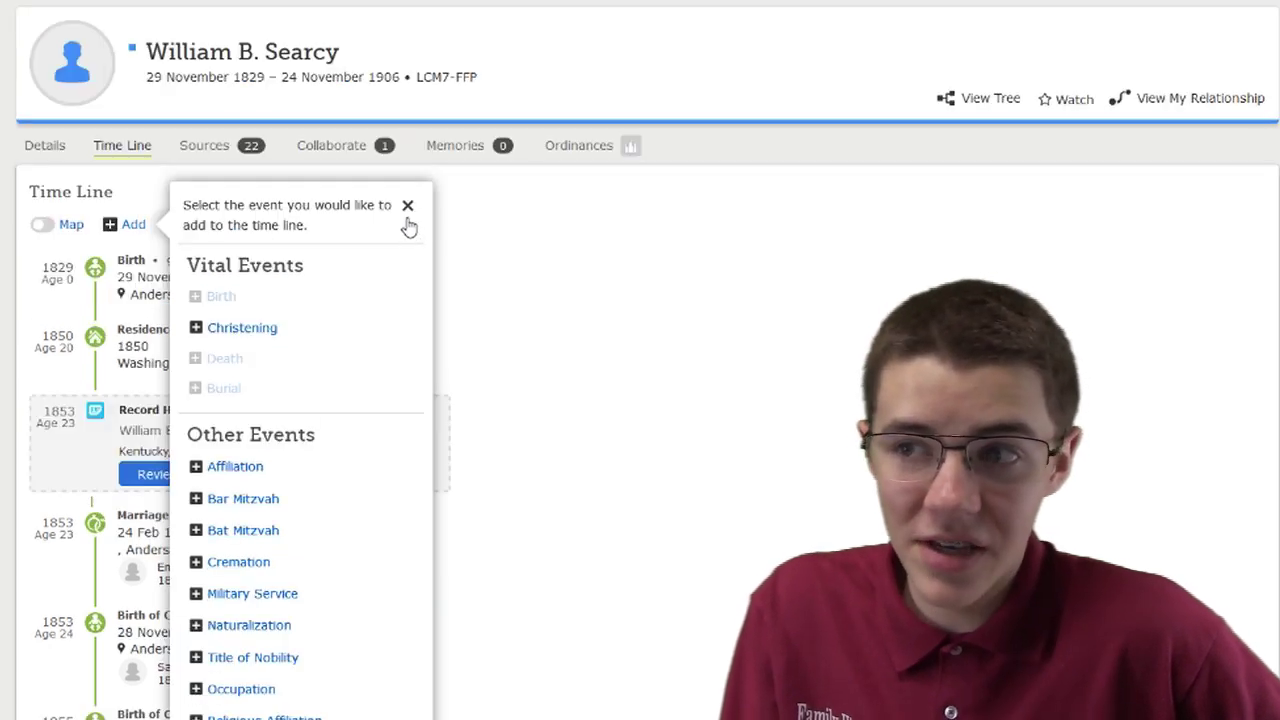
{"action": "left_click", "coordinate": [405, 212]}
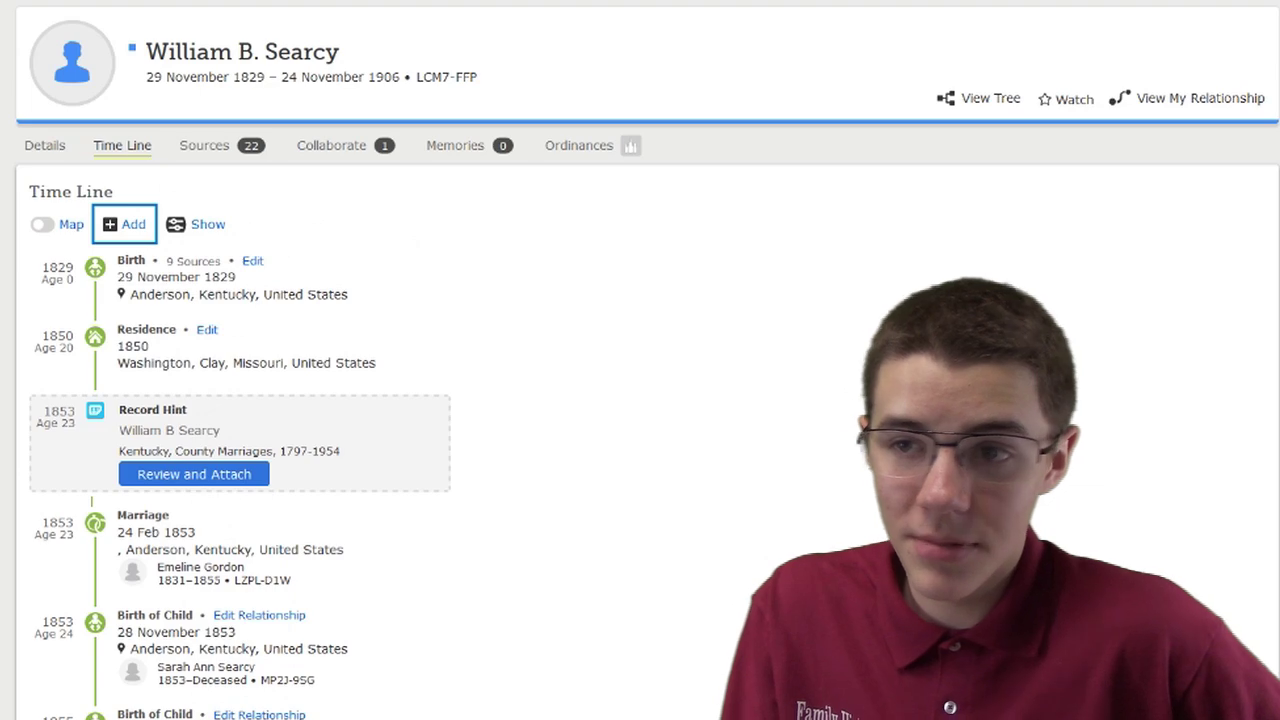
Check the Vitals and Other Information on the person's Details page, and return to the time line
{"action": "left_click", "coordinate": [52, 148]}
{"action": "scroll", "coordinate": [117, 335], "scroll_direction": "down", "scroll_amount": 1}
{"action": "scroll", "coordinate": [117, 335], "scroll_direction": "down", "scroll_amount": 4}
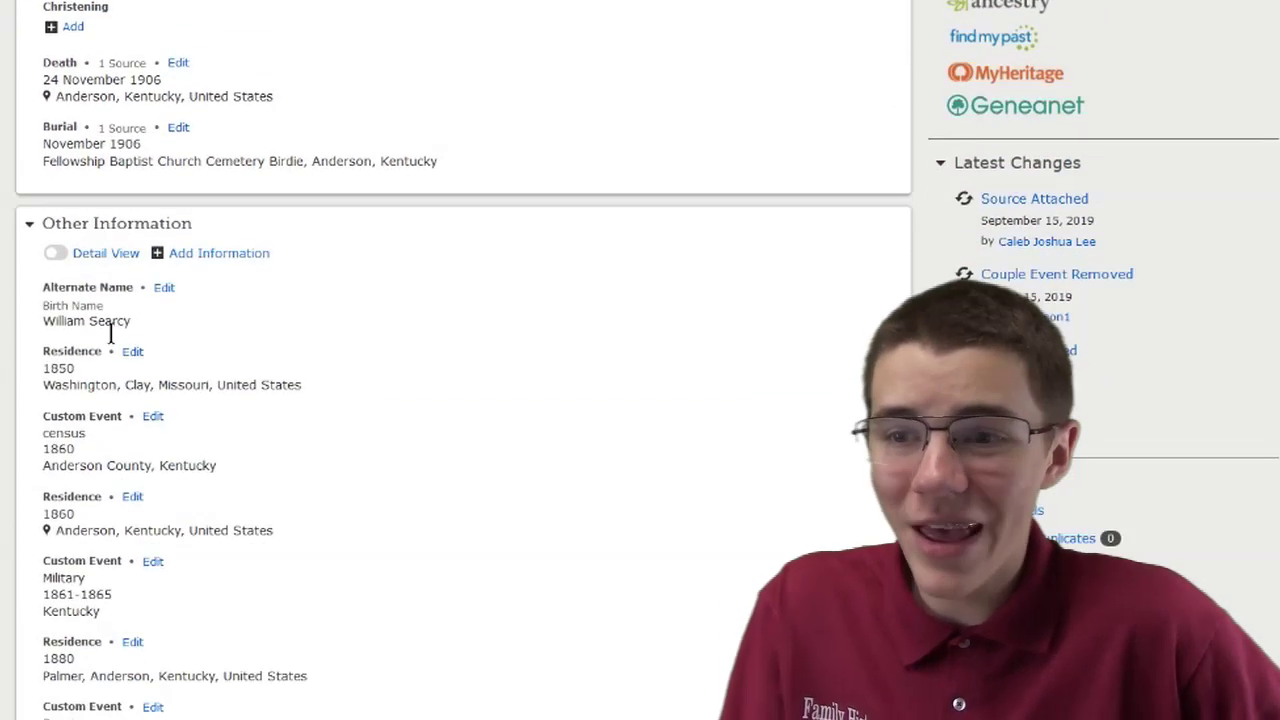
{"action": "scroll", "coordinate": [380, 620], "scroll_direction": "down", "scroll_amount": 3}
{"action": "scroll", "coordinate": [223, 471], "scroll_direction": "up", "scroll_amount": 3}
{"action": "scroll", "coordinate": [100, 250], "scroll_direction": "up", "scroll_amount": 4}
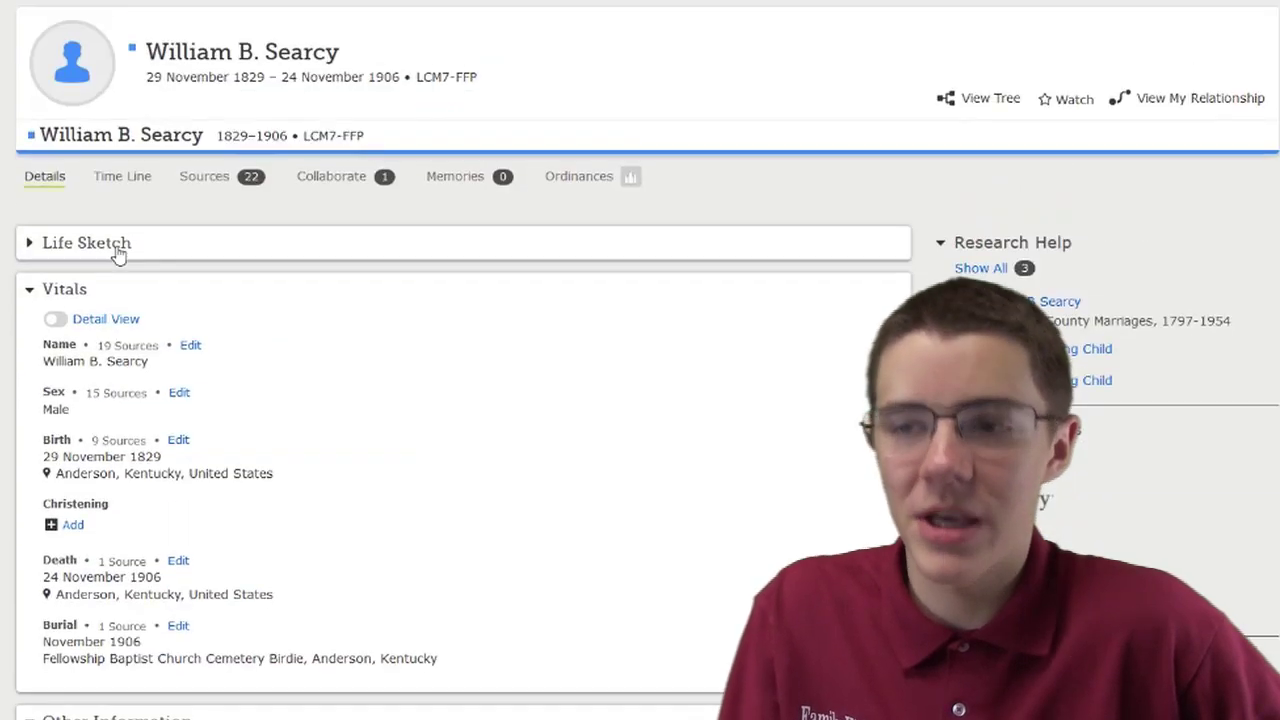
{"action": "left_click", "coordinate": [108, 148]}
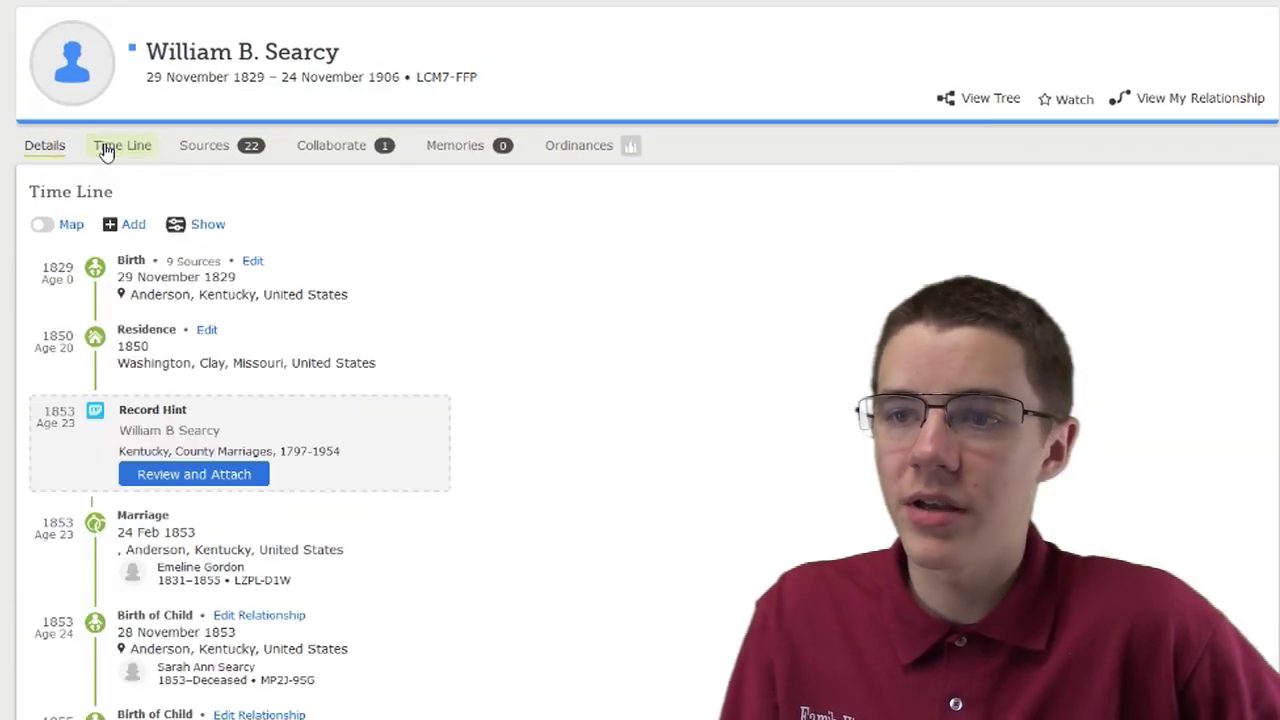
Turn on the time line's map and examine the 24 Feb 1853 marriage in the Anderson, Kentucky marker cluster
{"action": "left_click", "coordinate": [42, 228]}
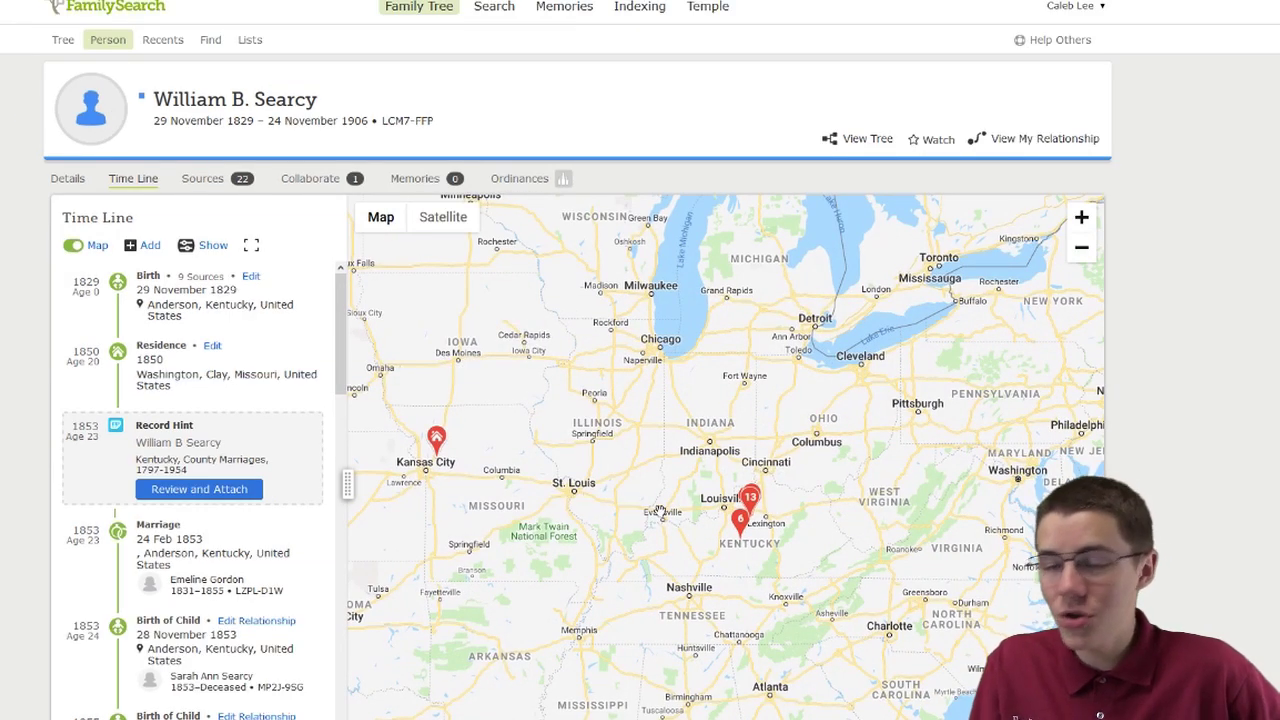
{"action": "scroll", "coordinate": [726, 537], "scroll_direction": "up", "scroll_amount": 5}
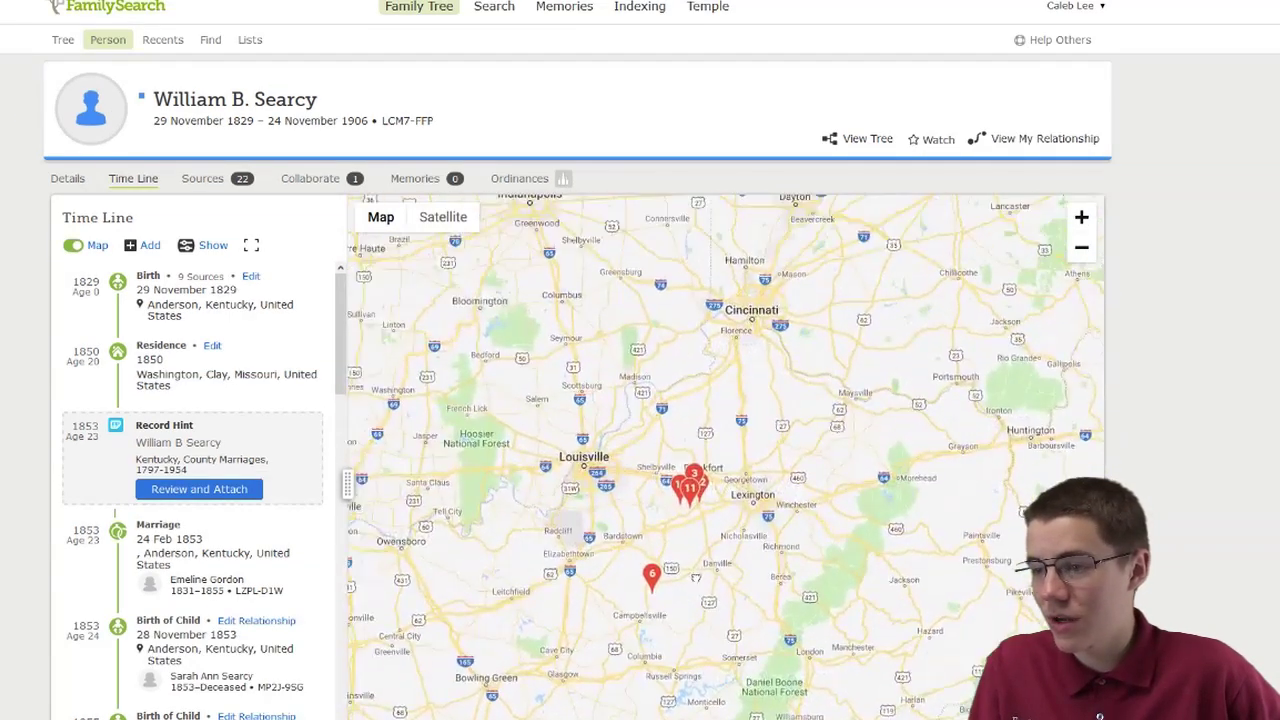
{"action": "scroll", "coordinate": [688, 572], "scroll_direction": "up", "scroll_amount": 1}
{"action": "left_click", "coordinate": [691, 440]}
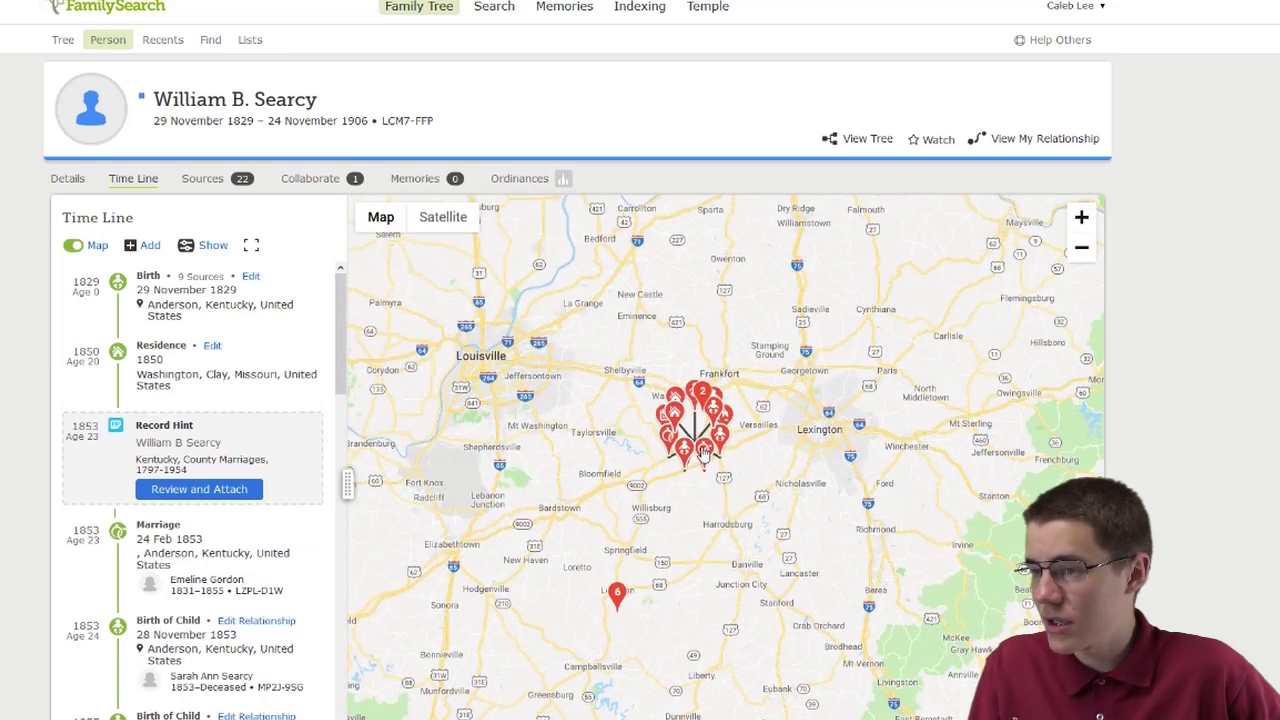
{"action": "left_click", "coordinate": [704, 450]}
{"action": "scroll", "coordinate": [706, 383], "scroll_direction": "up", "scroll_amount": 2}
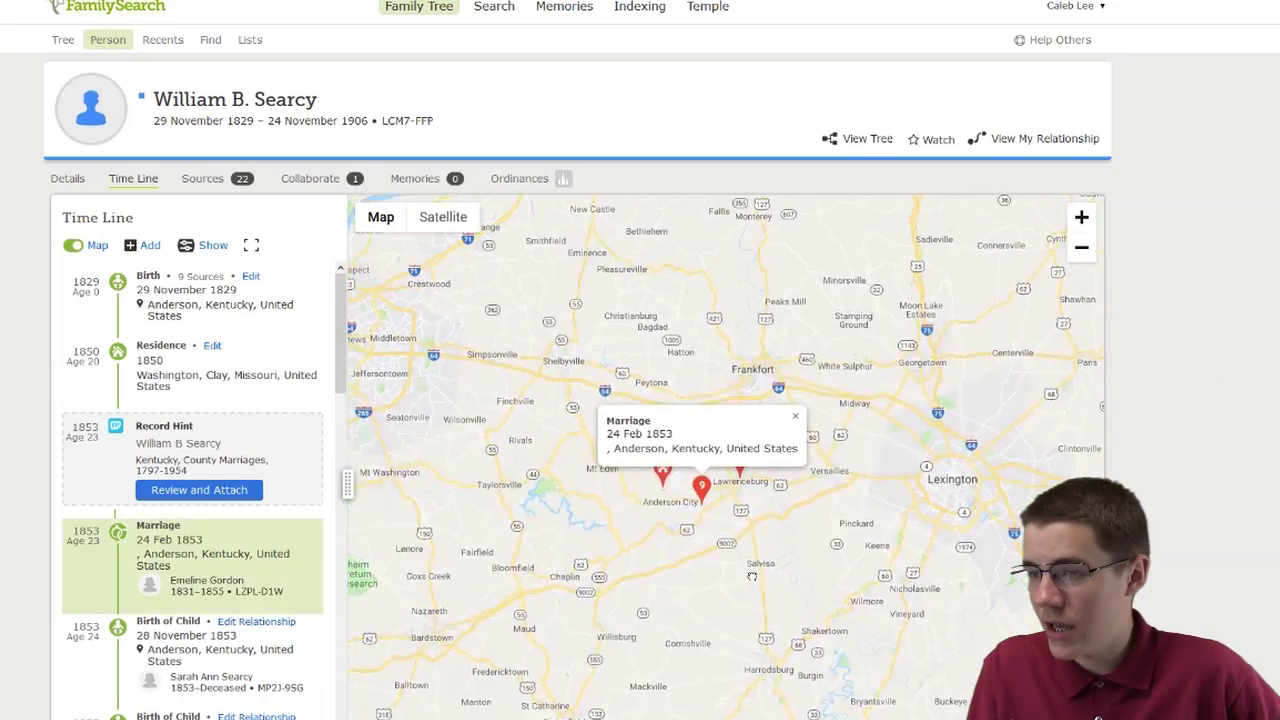
Inspect the map markers around Anderson County, including the 1864 birth in Lawrenceburg, the 1880 residence and the two-event cluster
{"action": "left_click", "coordinate": [704, 424]}
{"action": "left_click", "coordinate": [742, 482]}
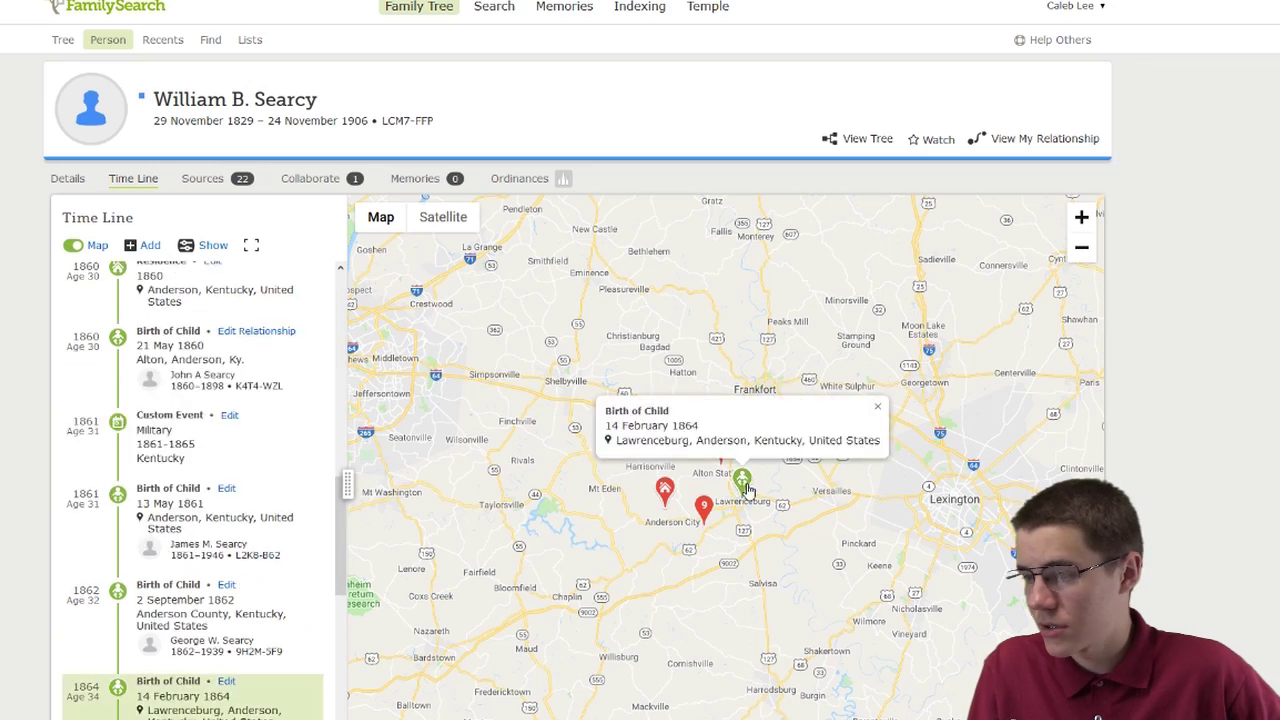
{"action": "left_click", "coordinate": [664, 488]}
{"action": "left_click", "coordinate": [774, 417]}
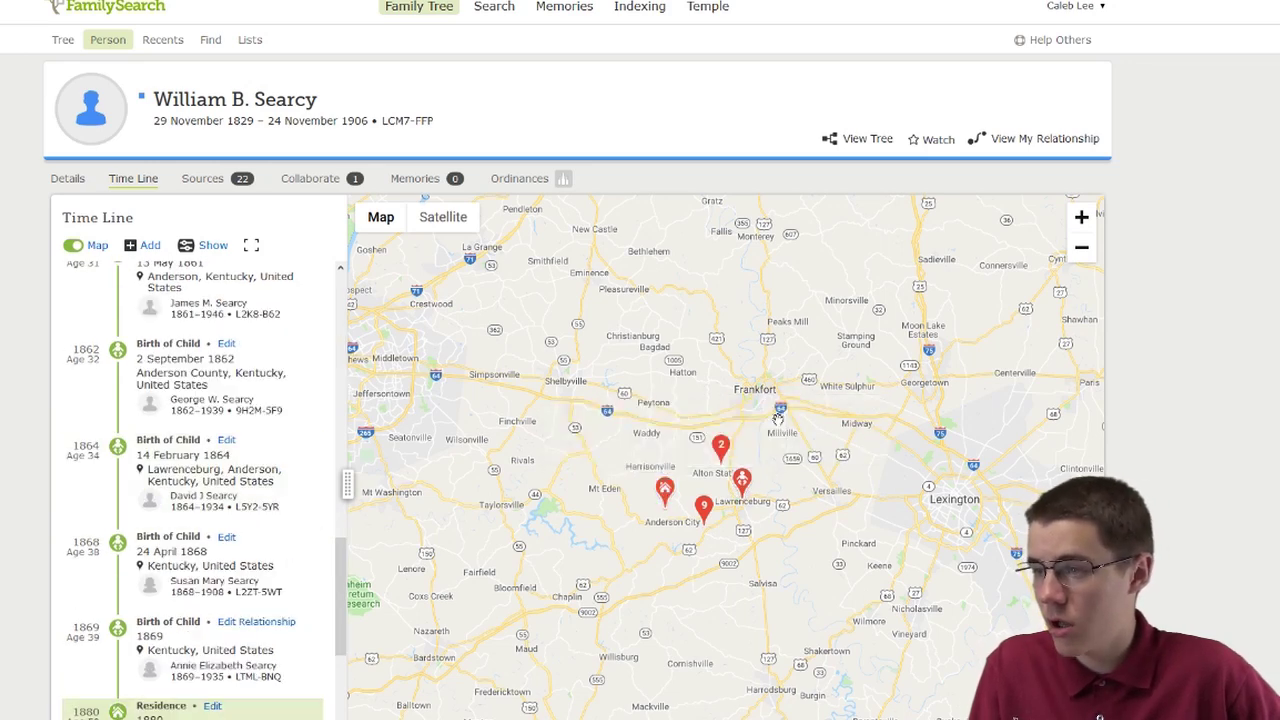
{"action": "left_click", "coordinate": [728, 453]}
{"action": "left_click", "coordinate": [779, 387]}
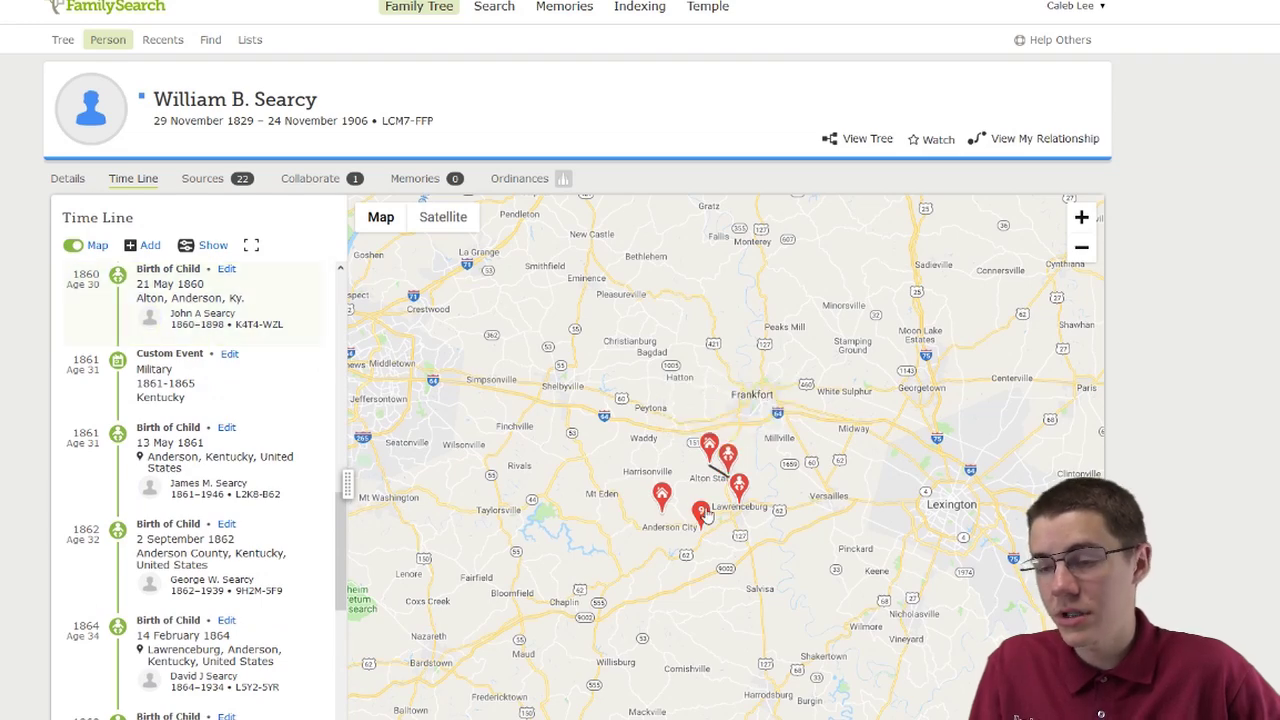
Expand the six-event cluster south of Springfield and inspect its 1890 pension and 1869 birth of child events
{"action": "scroll", "coordinate": [699, 518], "scroll_direction": "down", "scroll_amount": 1}
{"action": "left_click", "coordinate": [648, 676]}
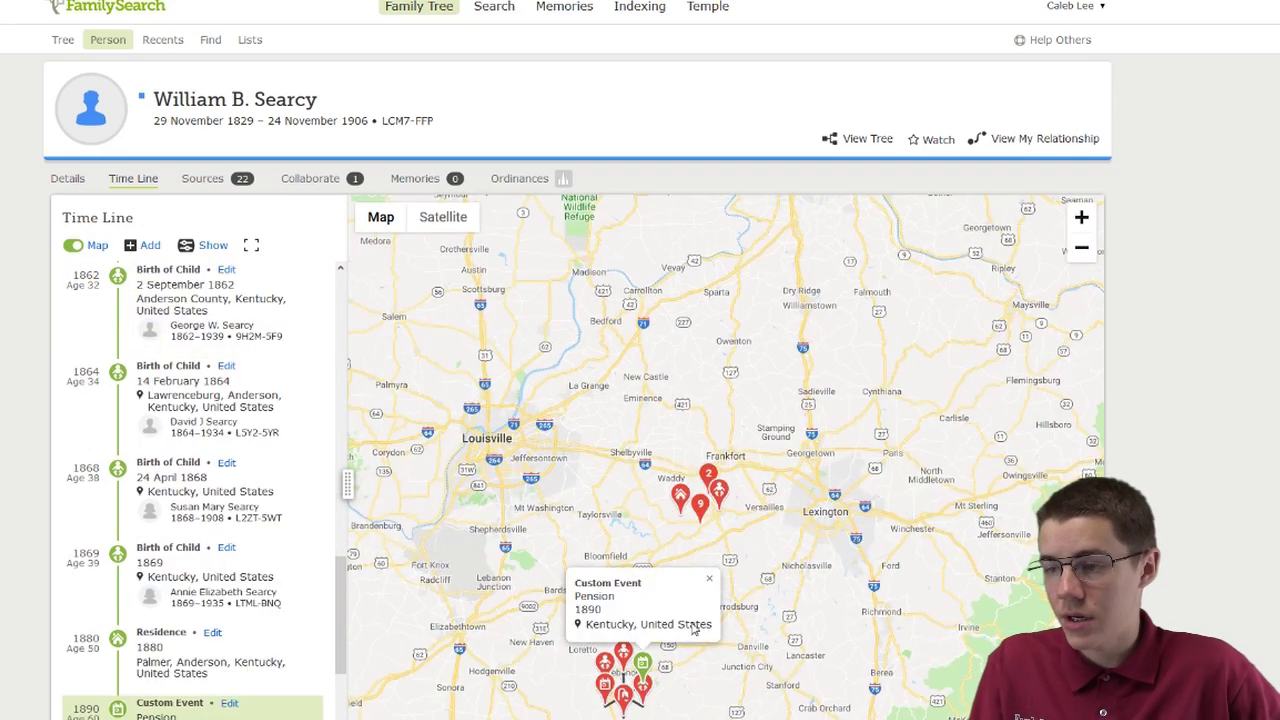
{"action": "left_click", "coordinate": [710, 572]}
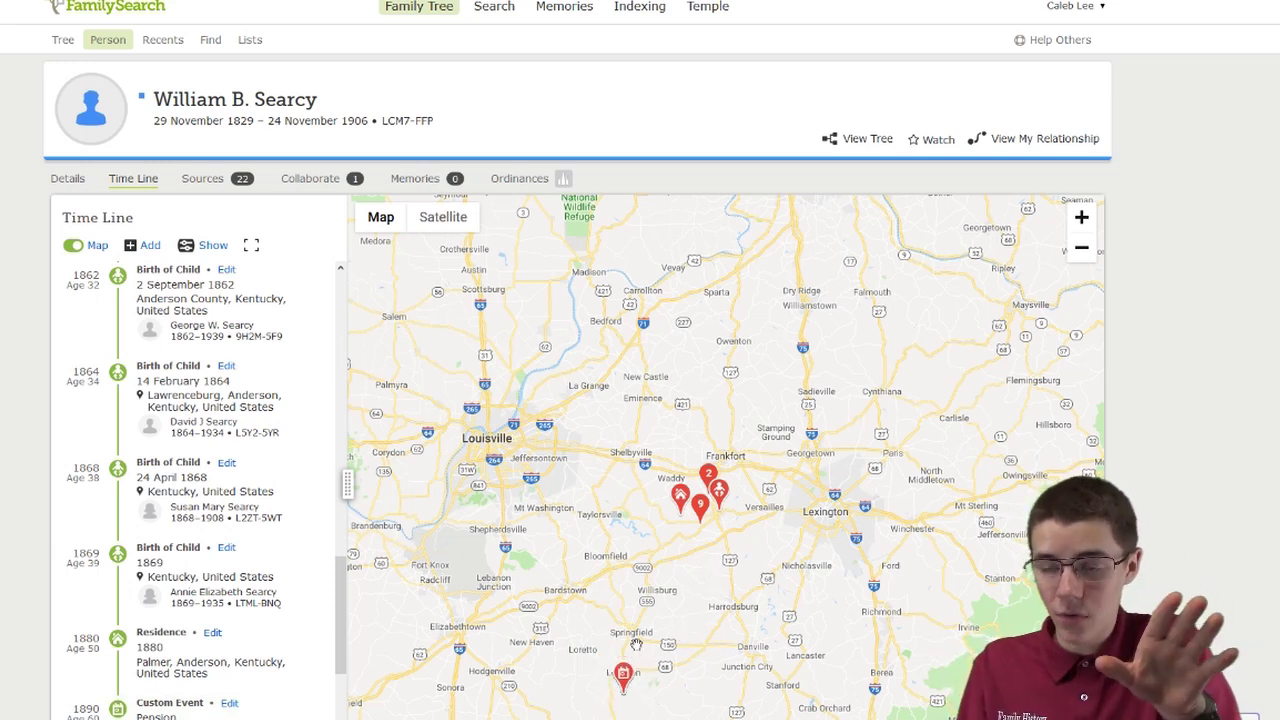
{"action": "left_click", "coordinate": [623, 676]}
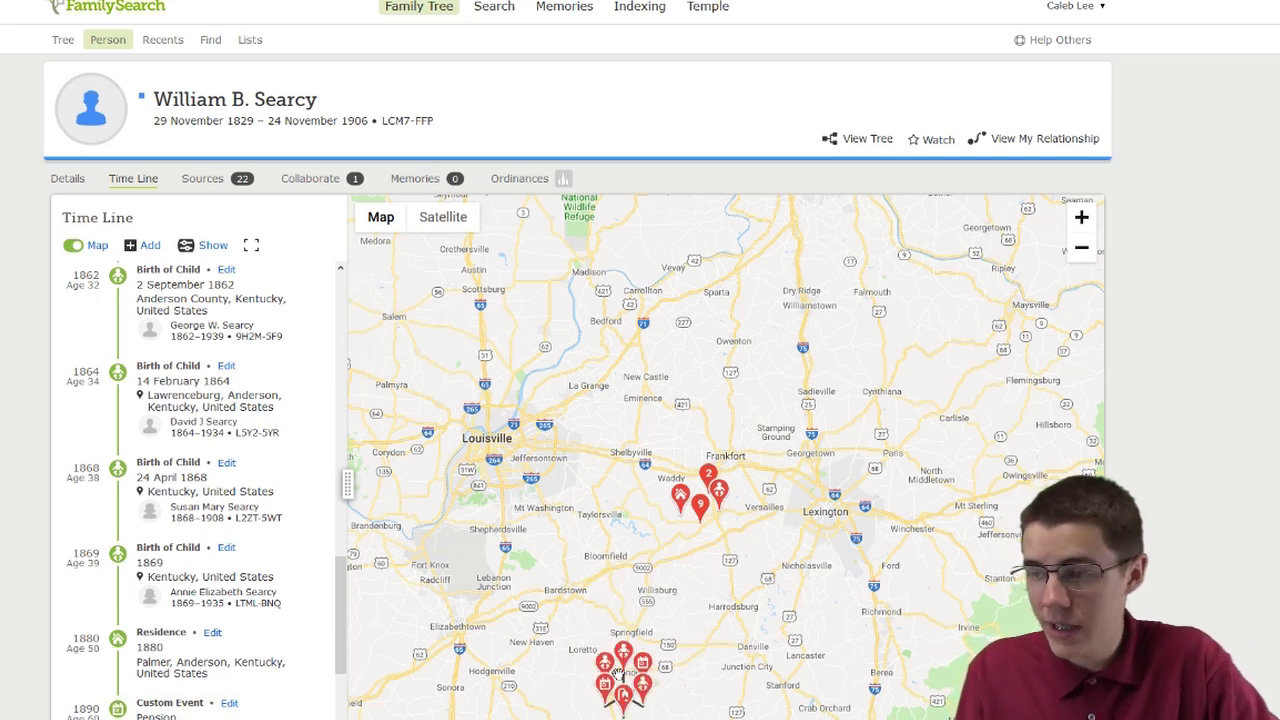
{"action": "left_click", "coordinate": [623, 660]}
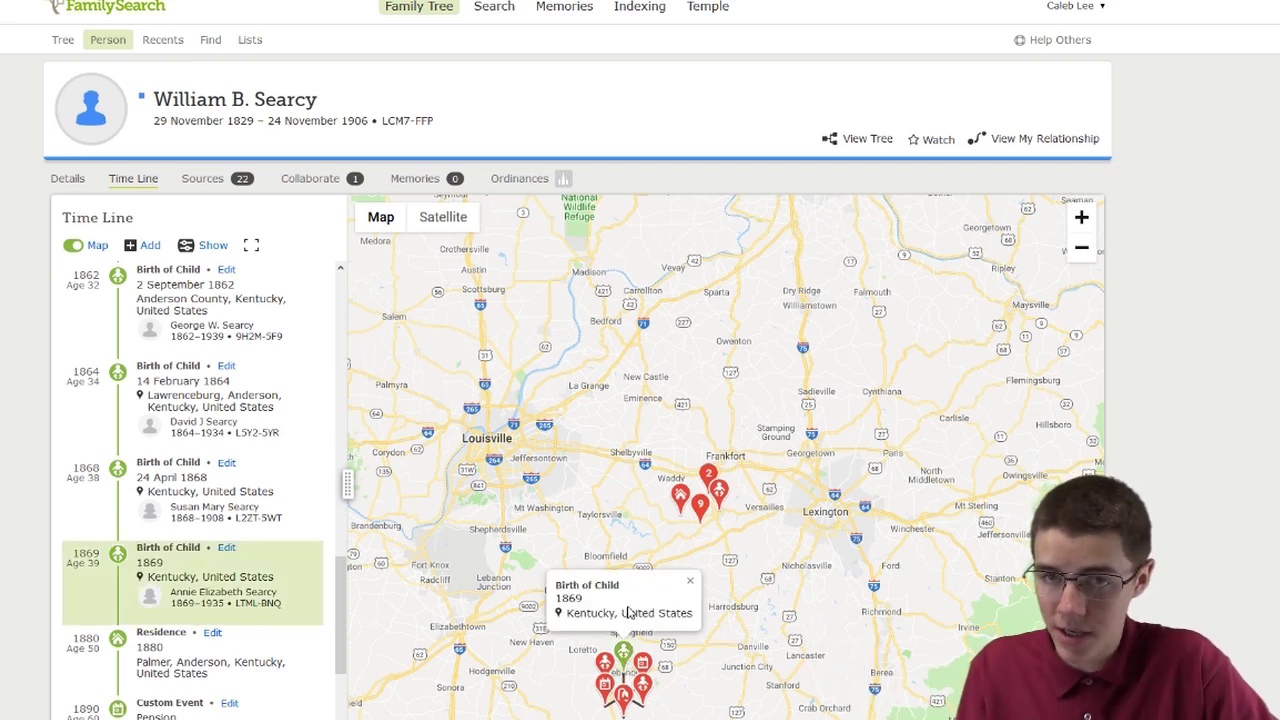
{"action": "left_click", "coordinate": [709, 652]}
{"action": "left_click", "coordinate": [689, 602]}
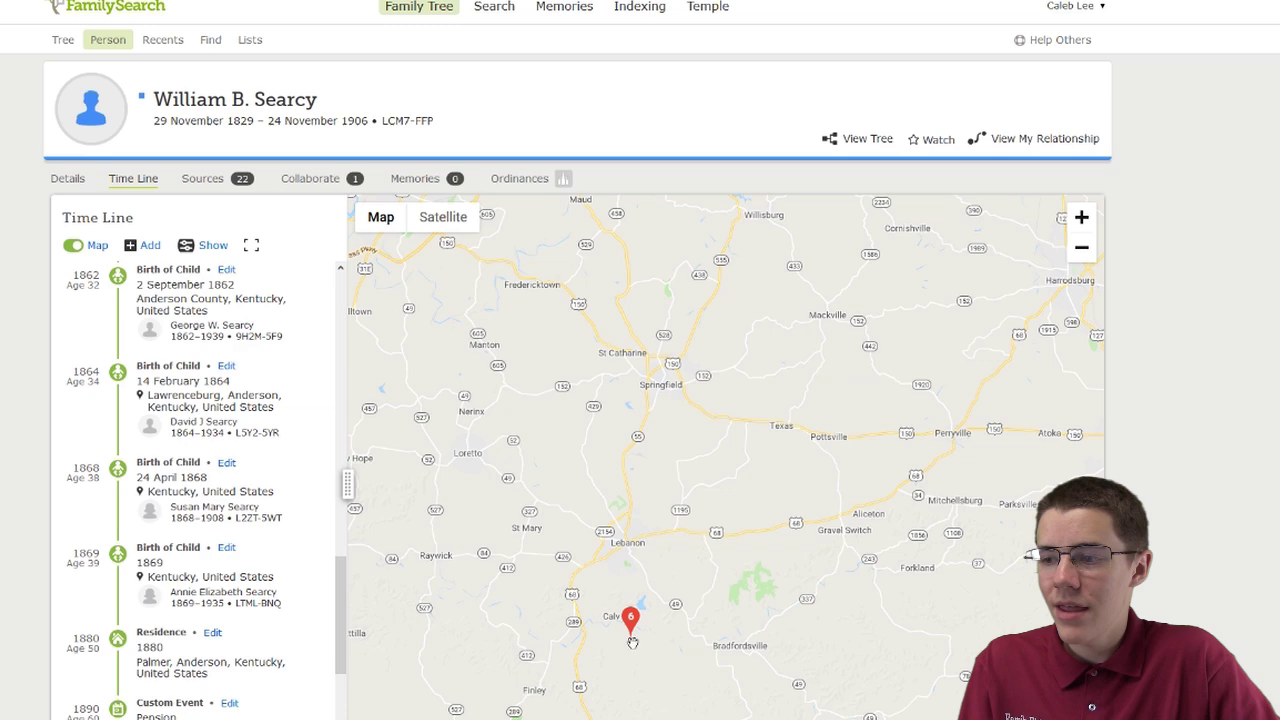
Compare the locations of the Kentucky marker clusters with the residence marker near Kansas City on the map
{"action": "scroll", "coordinate": [830, 510], "scroll_direction": "down", "scroll_amount": 2}
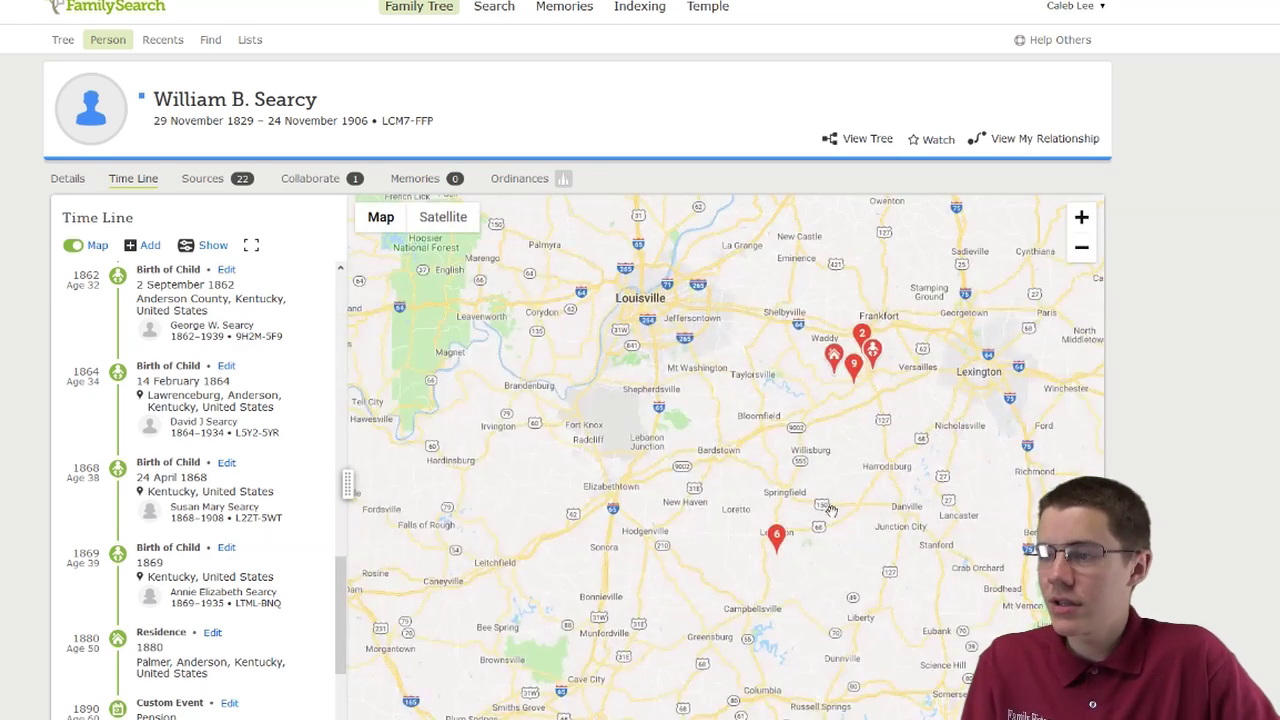
{"action": "left_click_drag", "start_coordinate": [907, 439], "coordinate": [705, 657]}
{"action": "left_click_drag", "start_coordinate": [695, 707], "coordinate": [709, 626]}
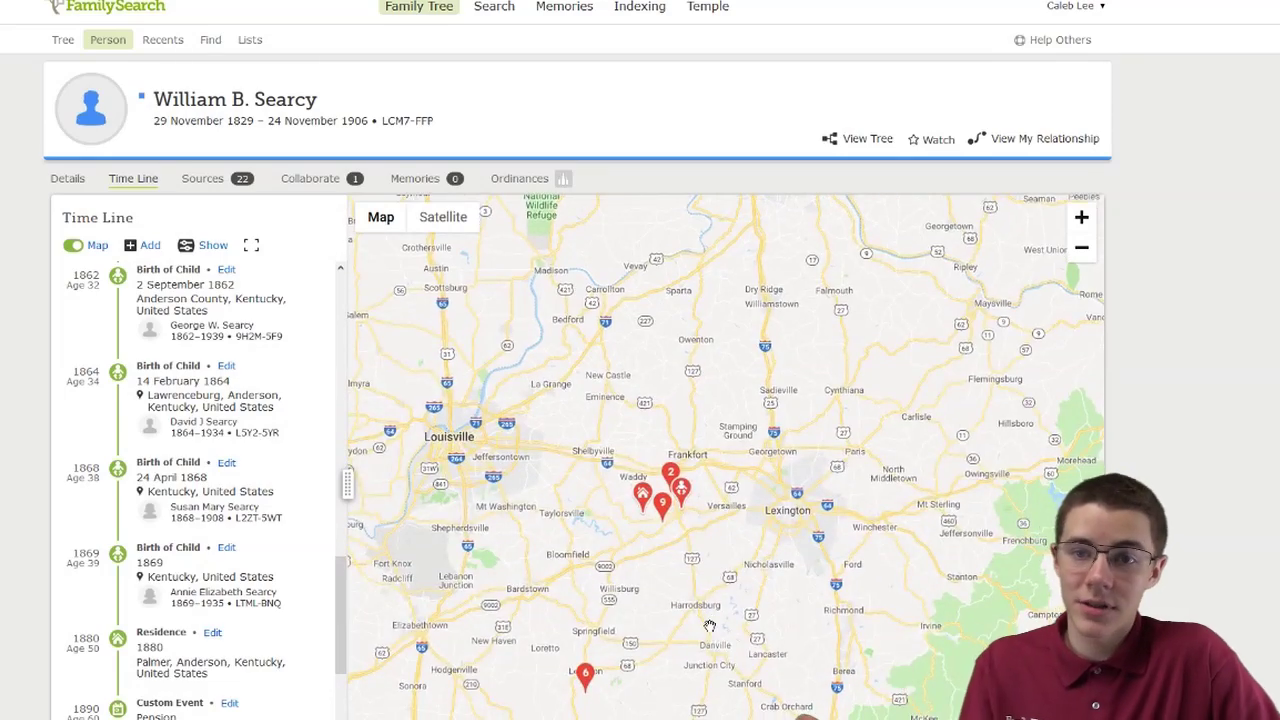
{"action": "scroll", "coordinate": [710, 620], "scroll_direction": "down", "scroll_amount": 3}
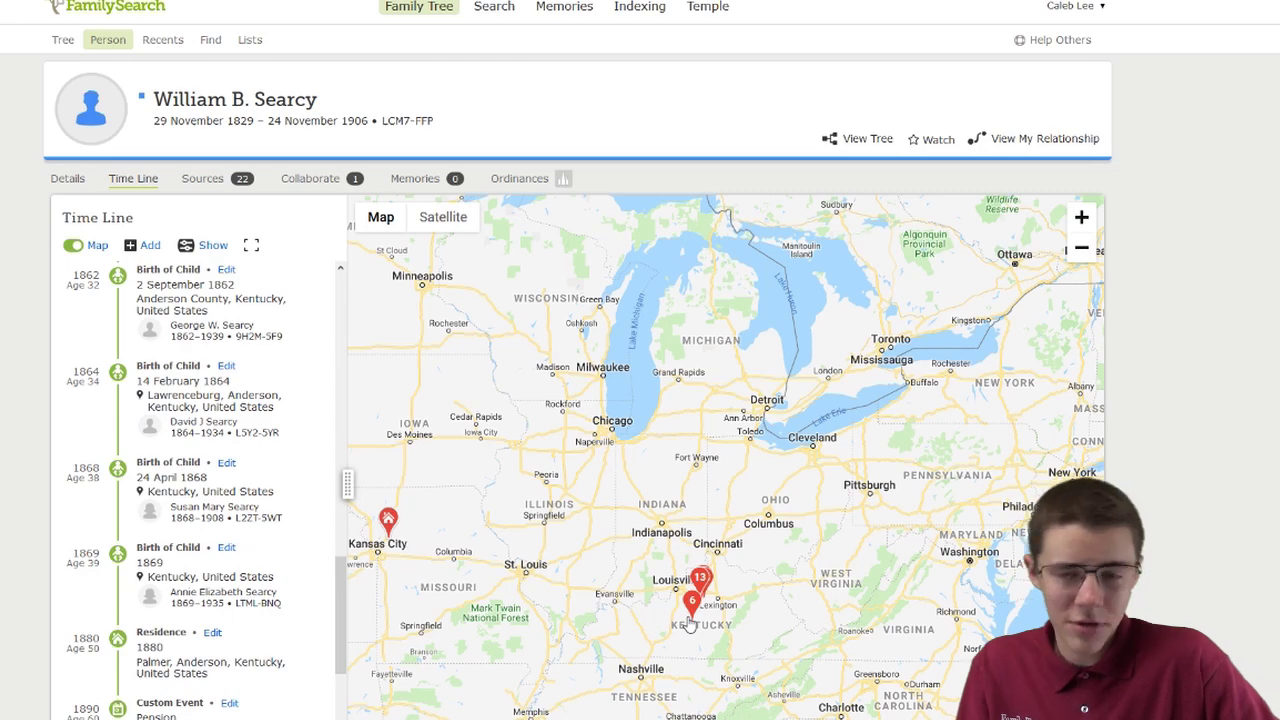
{"action": "scroll", "coordinate": [690, 623], "scroll_direction": "up", "scroll_amount": 2}
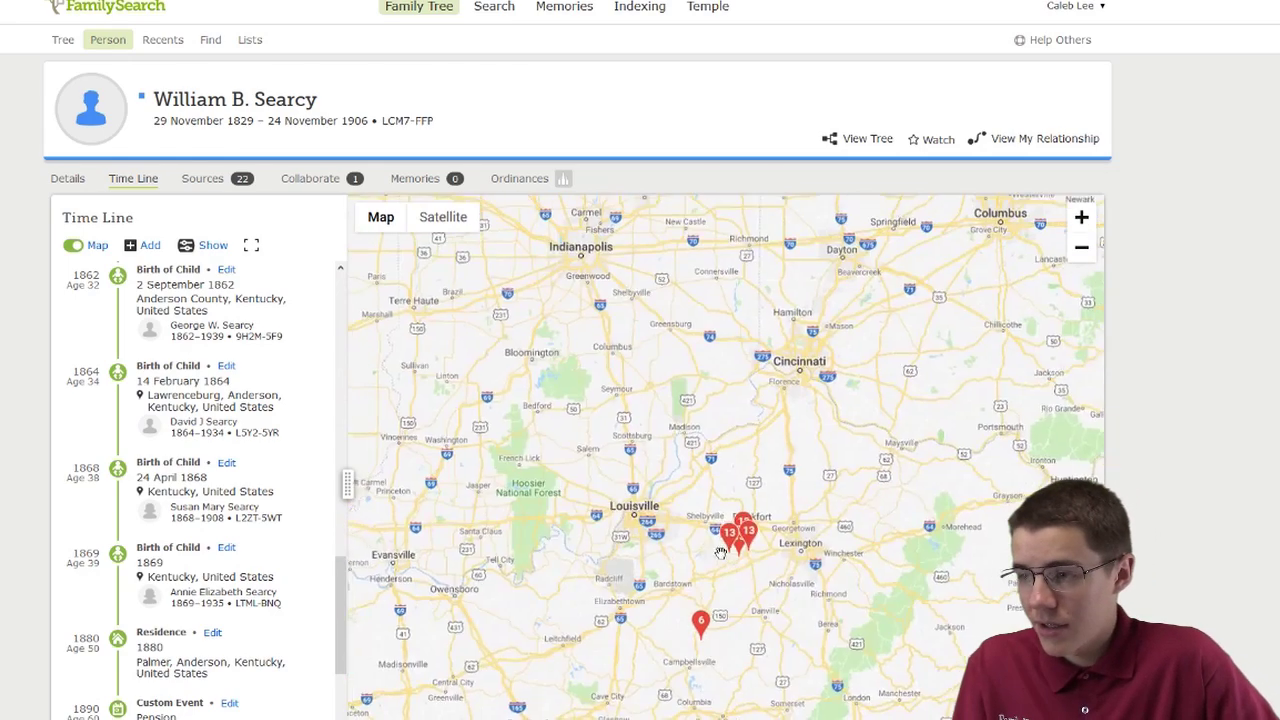
Expand the Anderson County marker cluster on the map and inspect its 24 Feb 1853 and 20 December 1858 marriages
{"action": "scroll", "coordinate": [744, 549], "scroll_direction": "up", "scroll_amount": 1}
{"action": "left_click", "coordinate": [744, 547]}
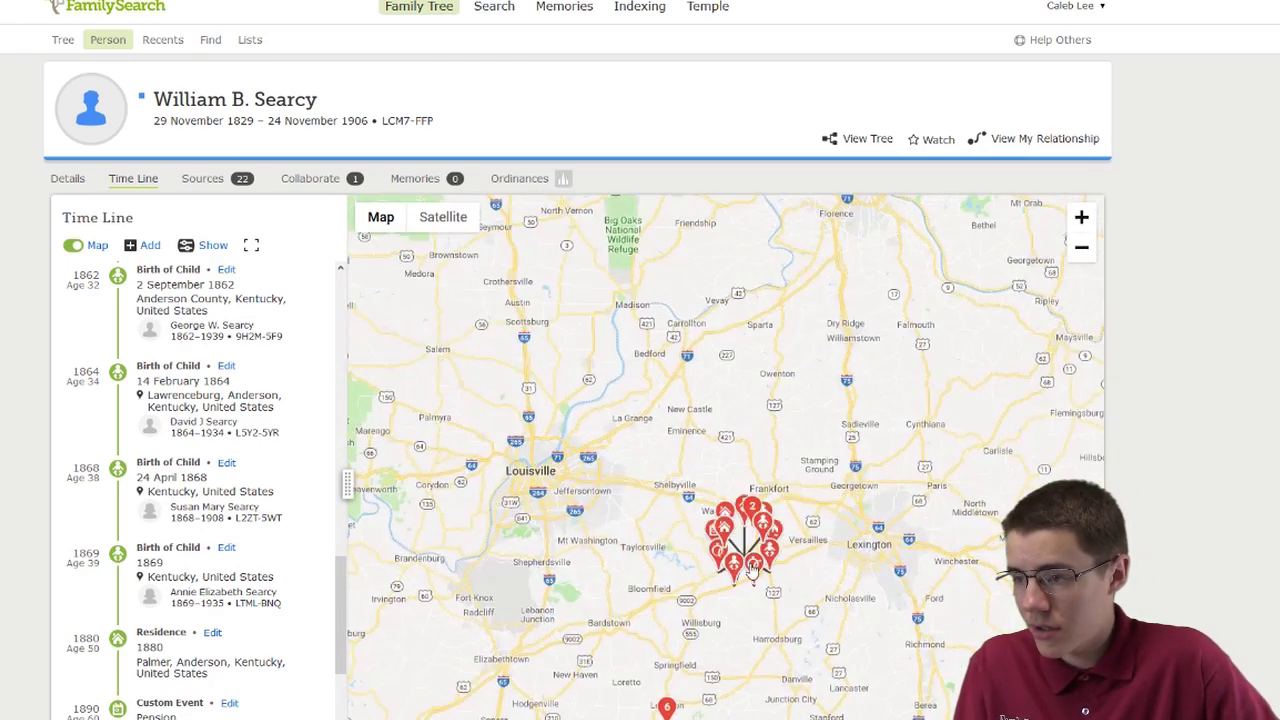
{"action": "left_click", "coordinate": [753, 573]}
{"action": "scroll", "coordinate": [750, 606], "scroll_direction": "up", "scroll_amount": 1}
{"action": "left_click_drag", "start_coordinate": [743, 635], "coordinate": [722, 710]}
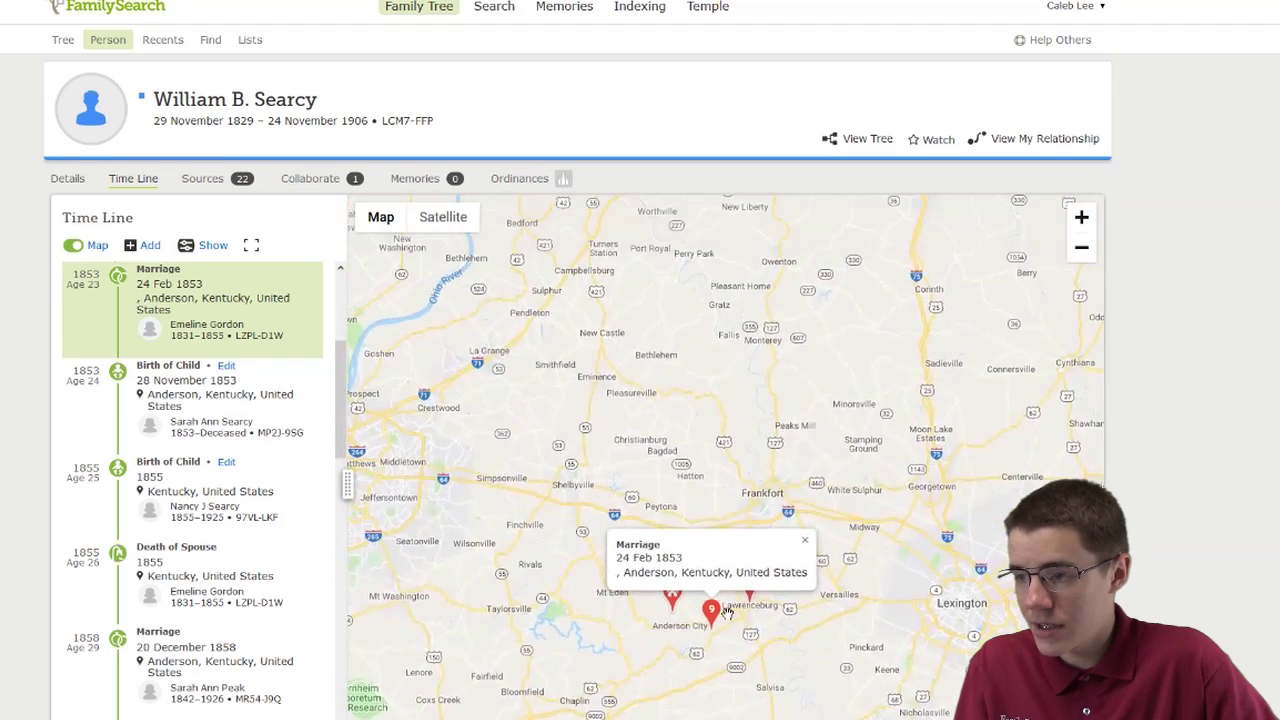
{"action": "left_click", "coordinate": [714, 616]}
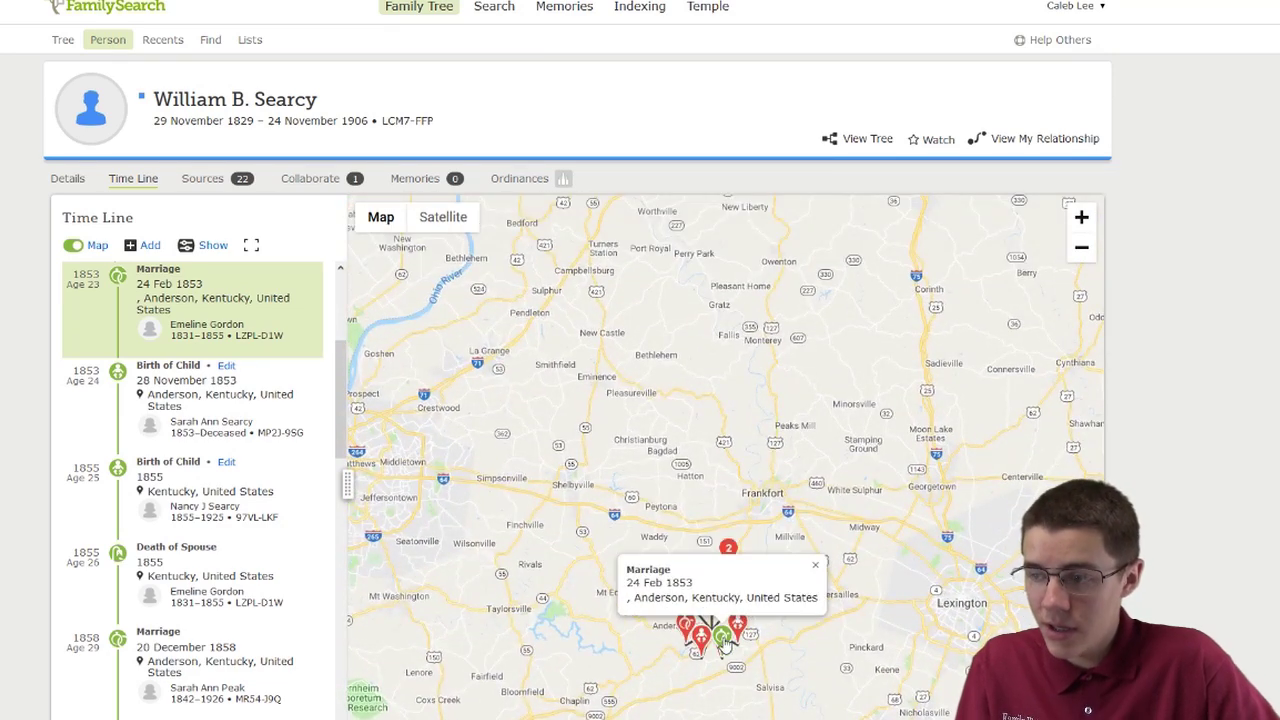
{"action": "left_click", "coordinate": [698, 636]}
{"action": "left_click", "coordinate": [688, 628]}
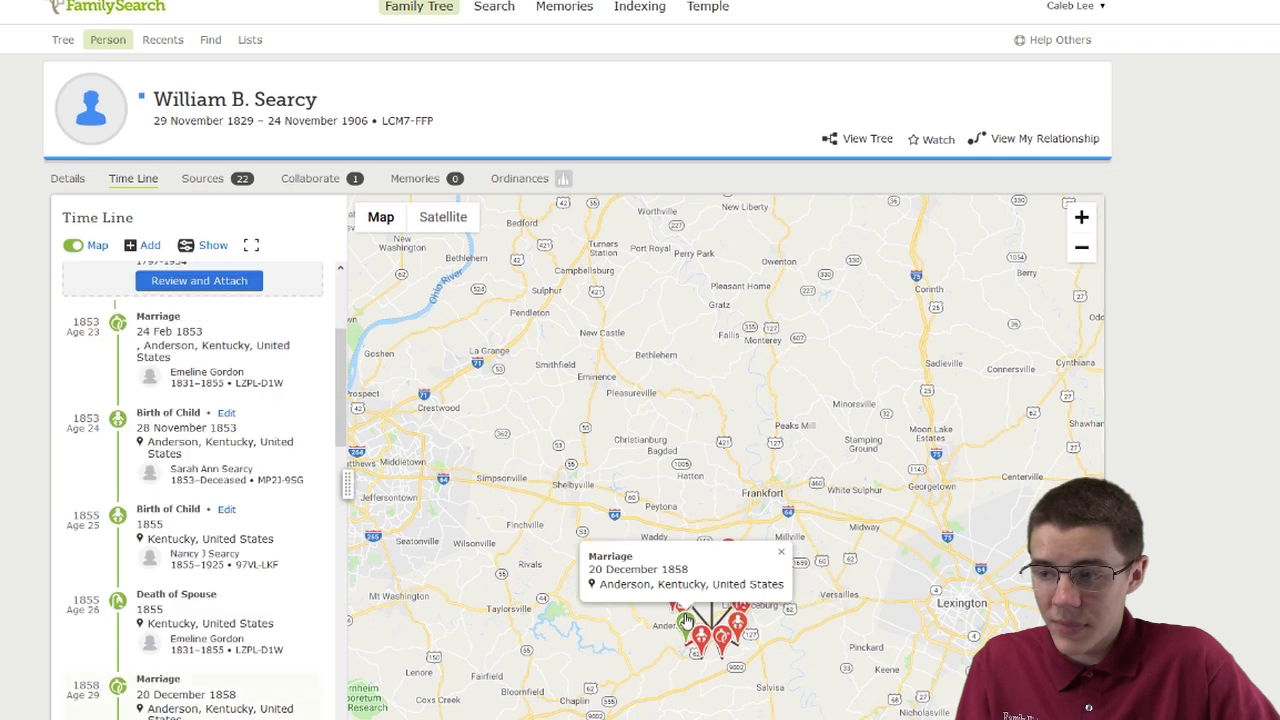
{"action": "left_click", "coordinate": [792, 550]}
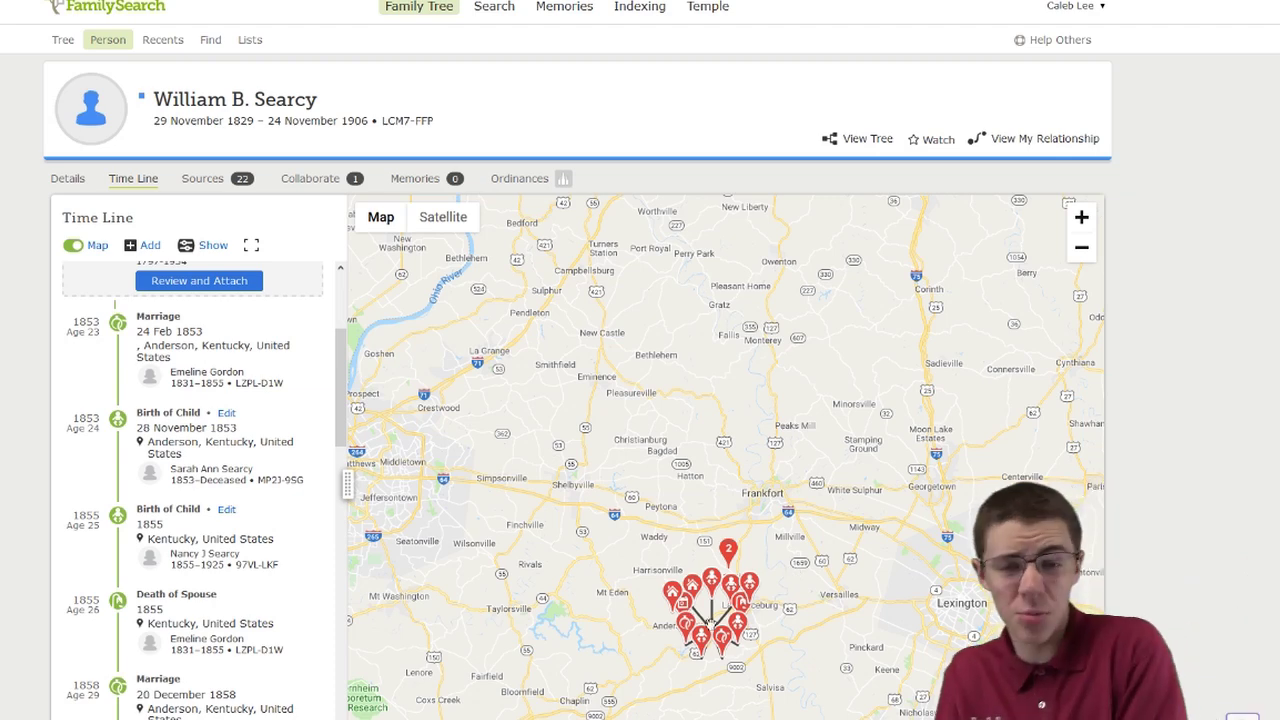
Inspect the 14 February 1864 Lawrenceburg birth, the 1880 Palmer residence and the two-event cluster at Alton
{"action": "scroll", "coordinate": [761, 610], "scroll_direction": "up", "scroll_amount": 2}
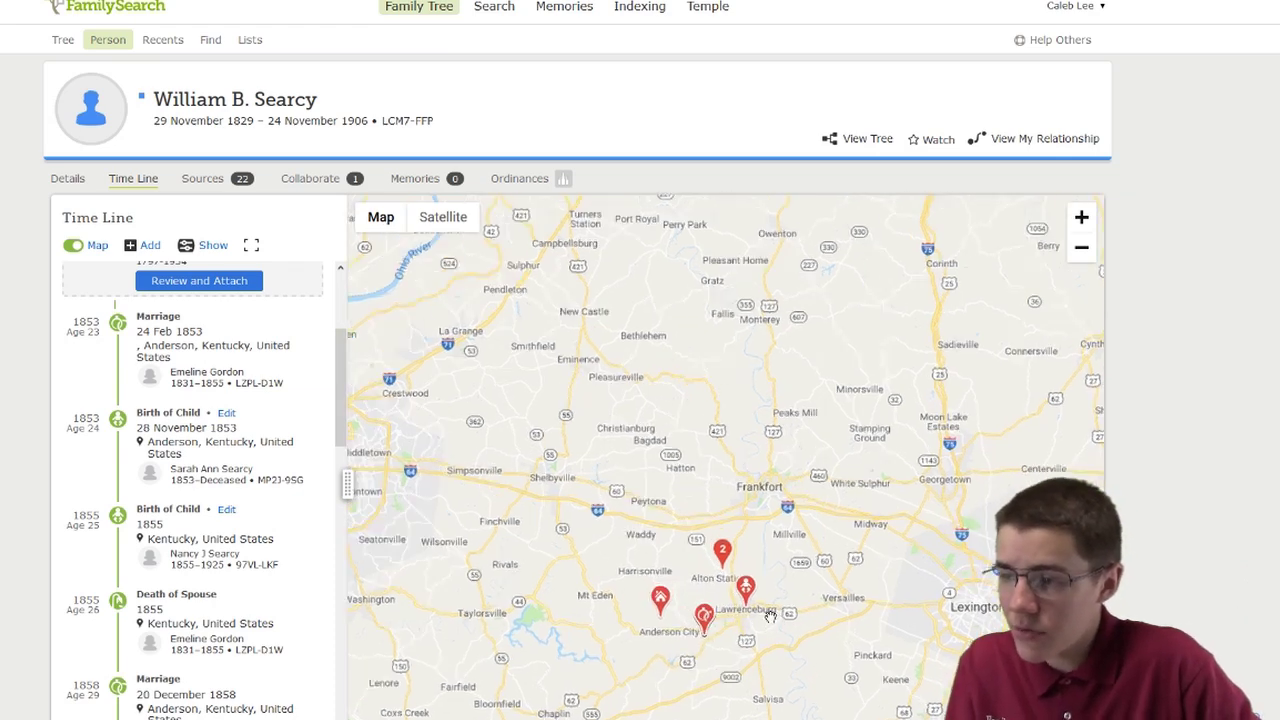
{"action": "left_click", "coordinate": [724, 583]}
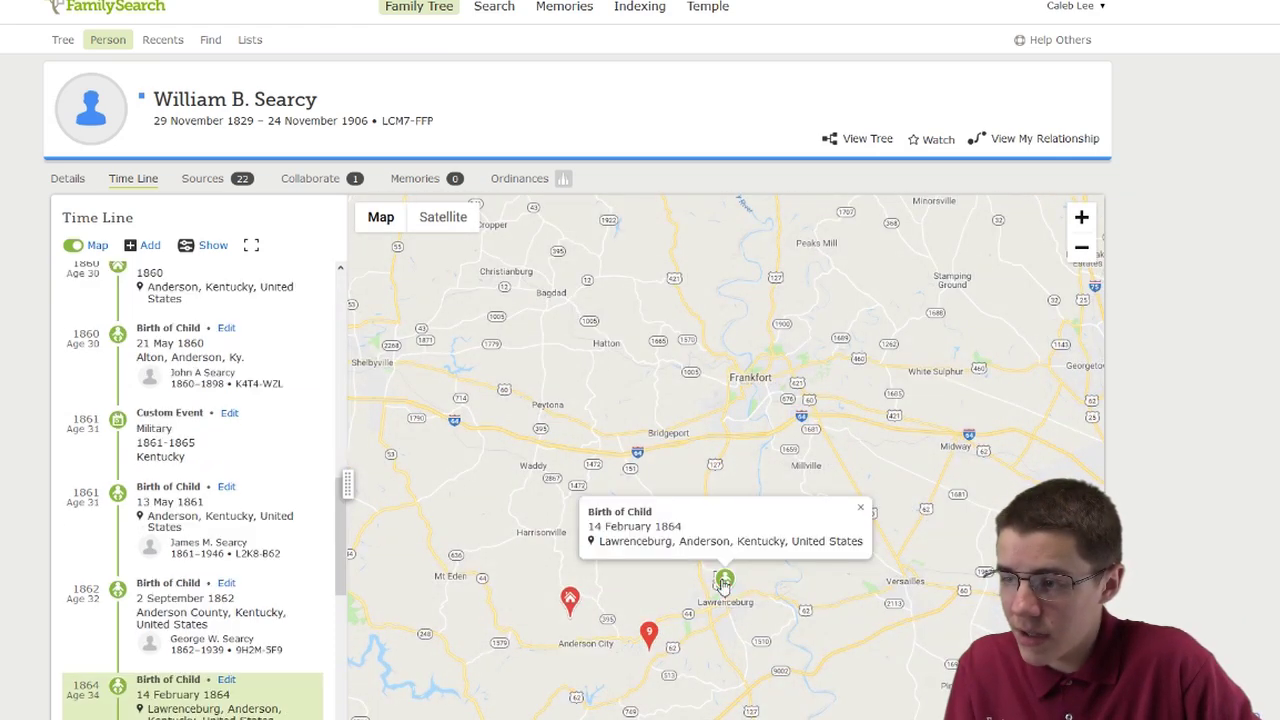
{"action": "left_click", "coordinate": [572, 600]}
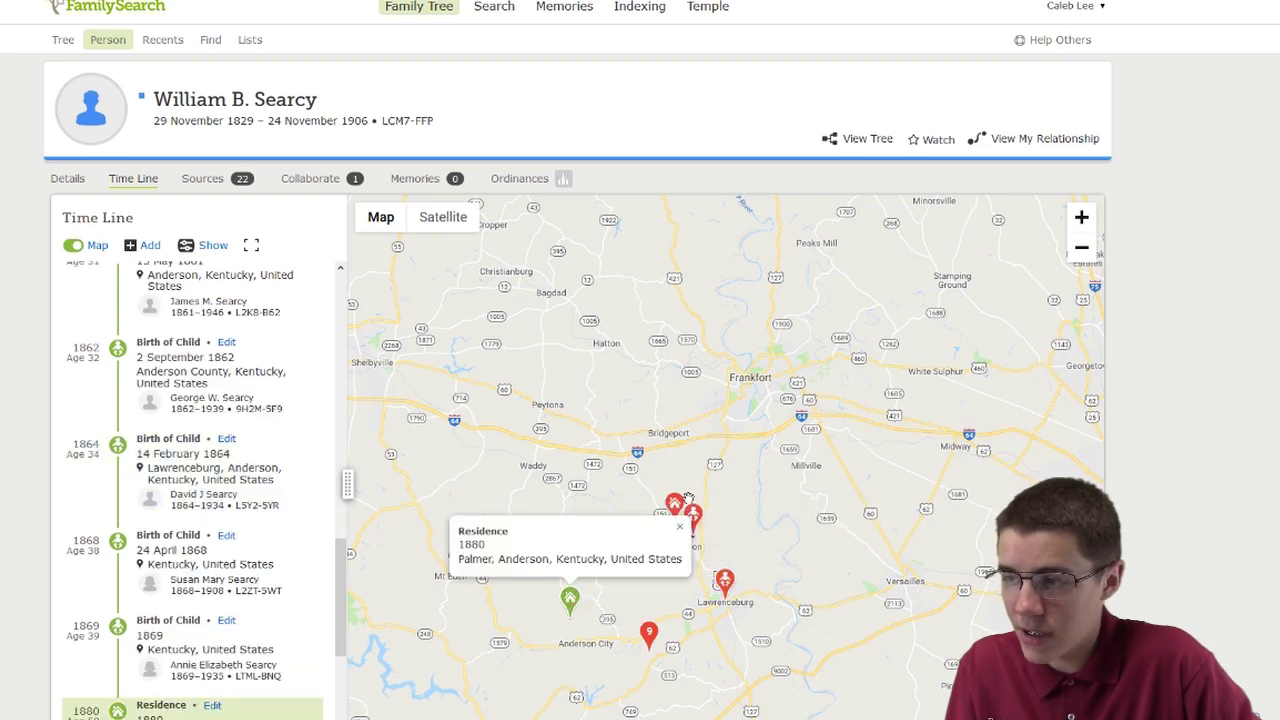
{"action": "left_click", "coordinate": [675, 506]}
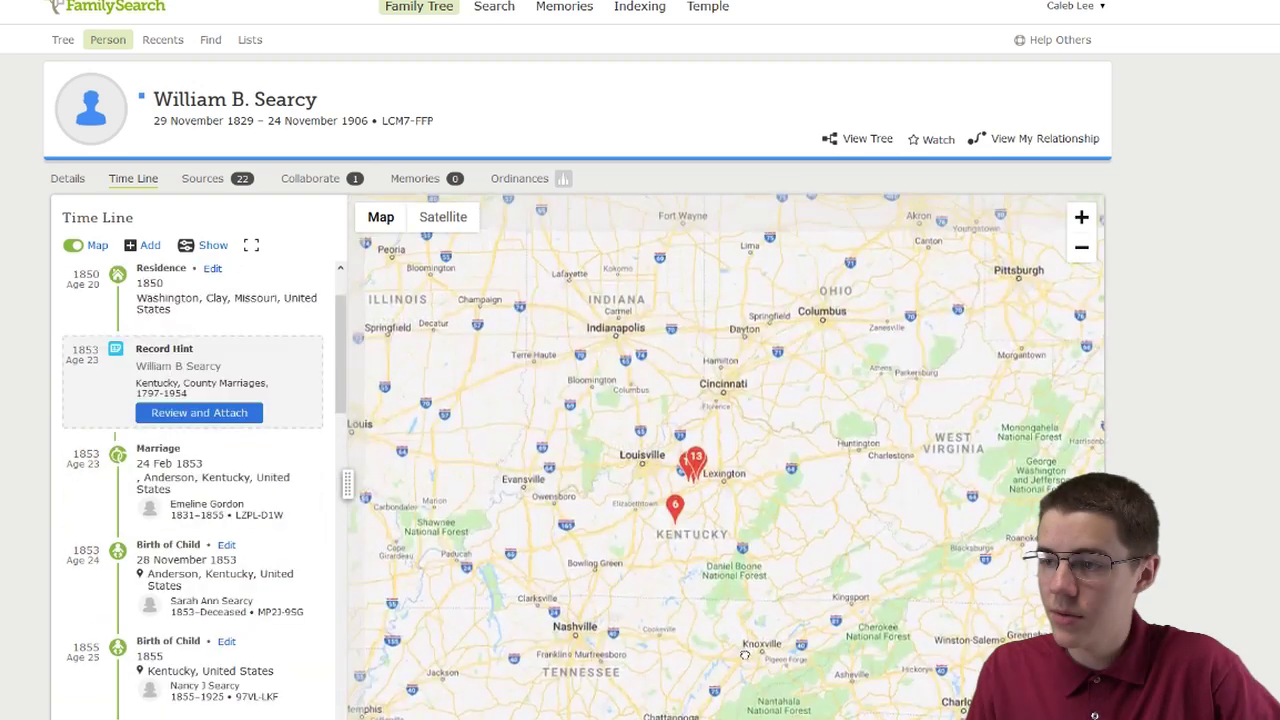
Expand the marker cluster near Anderson City and inspect the 13 May 1861 birth of child and the 29 November 1829 birth
{"action": "left_click_drag", "start_coordinate": [726, 605], "coordinate": [743, 643]}
{"action": "scroll", "coordinate": [743, 643], "scroll_direction": "up", "scroll_amount": 1}
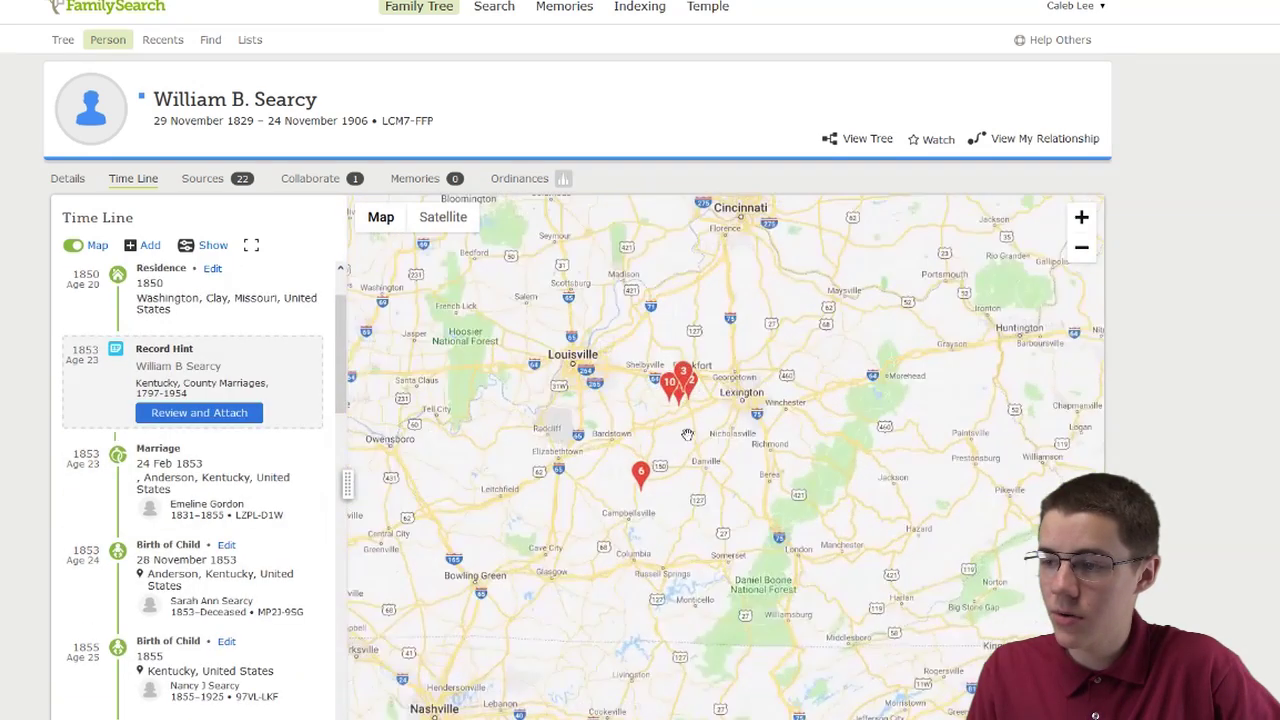
{"action": "left_click_drag", "start_coordinate": [678, 482], "coordinate": [688, 568]}
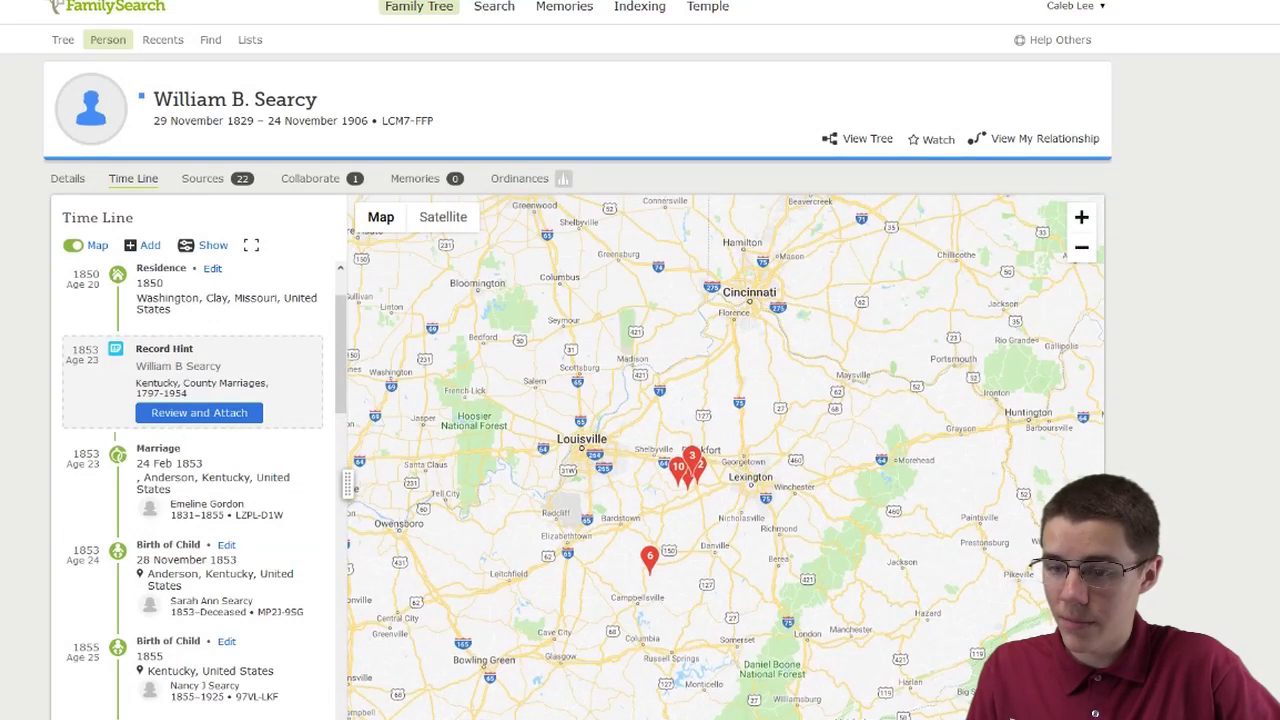
{"action": "left_click_drag", "start_coordinate": [669, 648], "coordinate": [716, 658]}
{"action": "scroll", "coordinate": [716, 658], "scroll_direction": "up", "scroll_amount": 1}
{"action": "scroll", "coordinate": [716, 658], "scroll_direction": "down", "scroll_amount": 1}
{"action": "scroll", "coordinate": [799, 559], "scroll_direction": "up", "scroll_amount": 1}
{"action": "scroll", "coordinate": [799, 559], "scroll_direction": "up", "scroll_amount": 3}
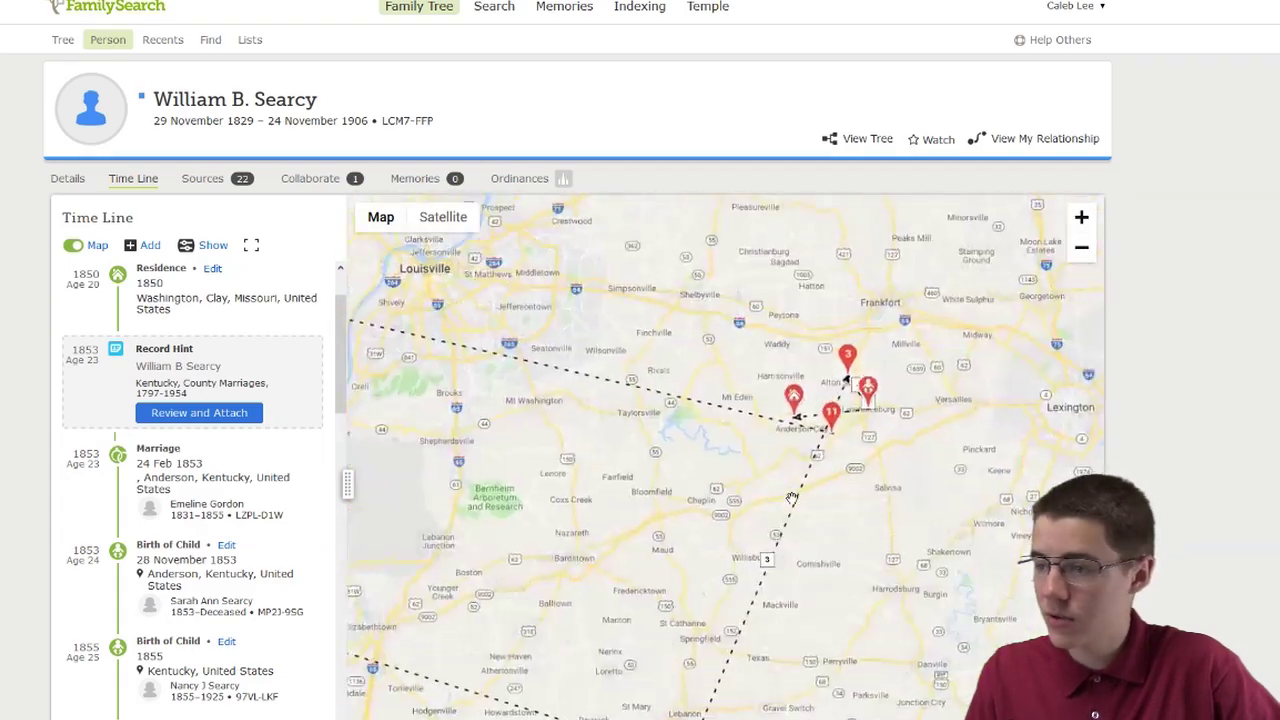
{"action": "left_click_drag", "start_coordinate": [876, 353], "coordinate": [816, 443]}
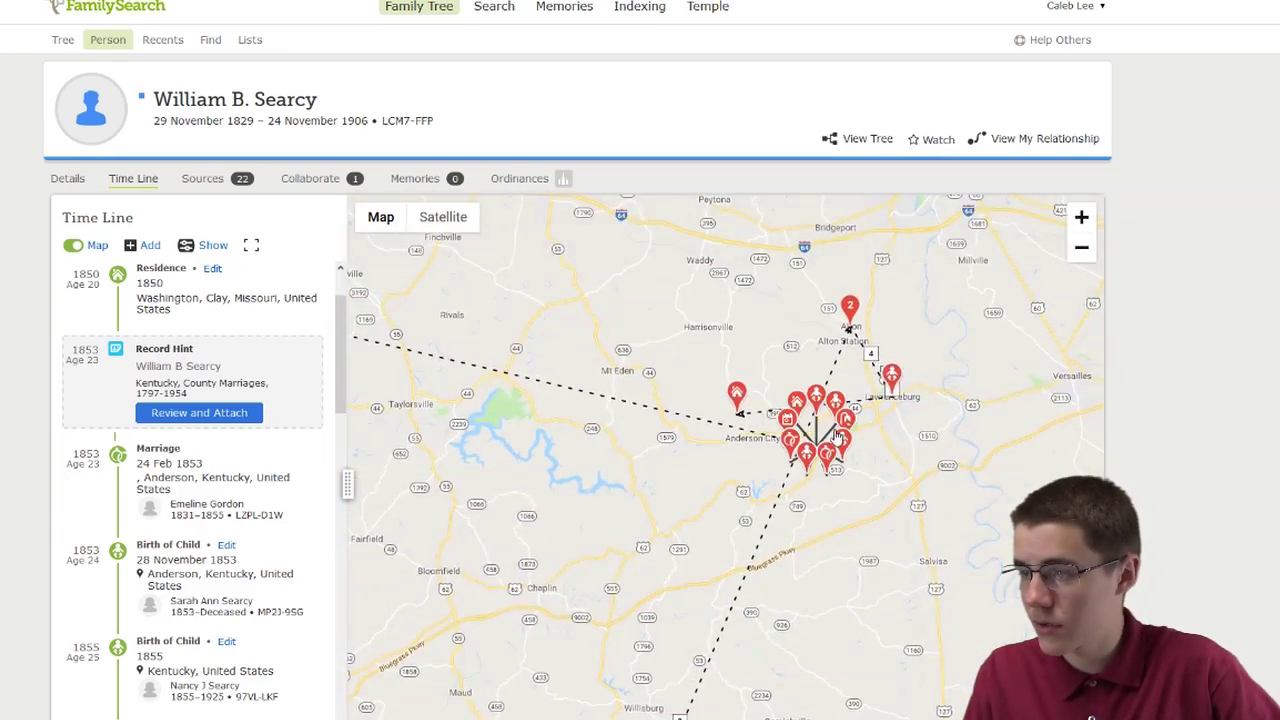
{"action": "left_click", "coordinate": [816, 400]}
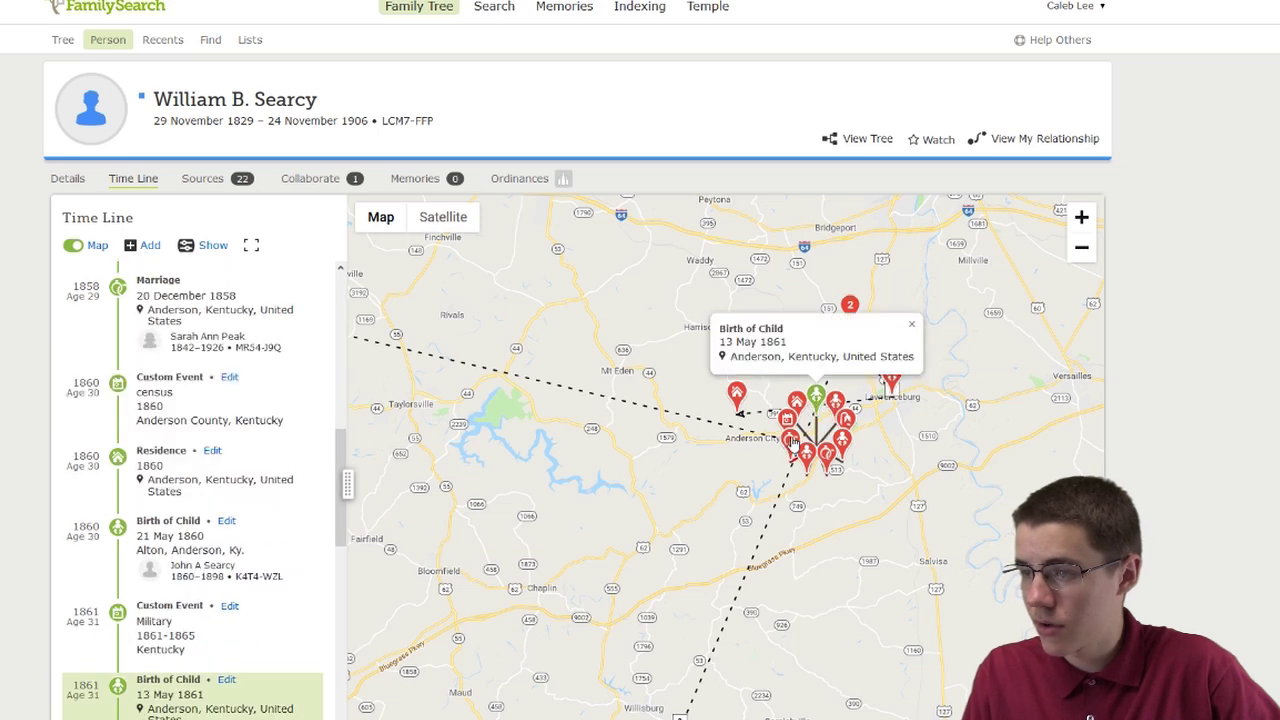
{"action": "left_click", "coordinate": [843, 440]}
{"action": "left_click", "coordinate": [848, 445]}
{"action": "left_click", "coordinate": [848, 445]}
{"action": "left_click", "coordinate": [843, 447]}
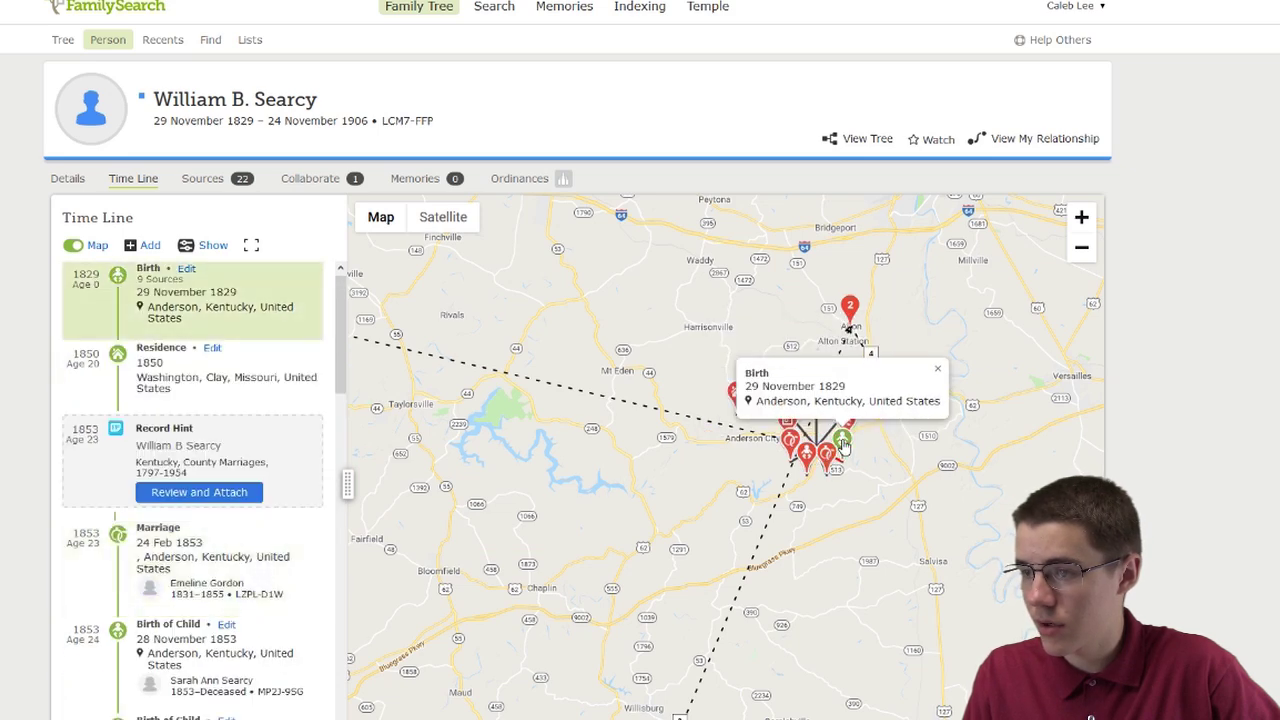
Follow the dashed route from Kentucky to the 1850 residence marker near Kansas City and back to the Kentucky clusters
{"action": "scroll", "coordinate": [792, 457], "scroll_direction": "down", "scroll_amount": 1}
{"action": "scroll", "coordinate": [792, 457], "scroll_direction": "down", "scroll_amount": 3}
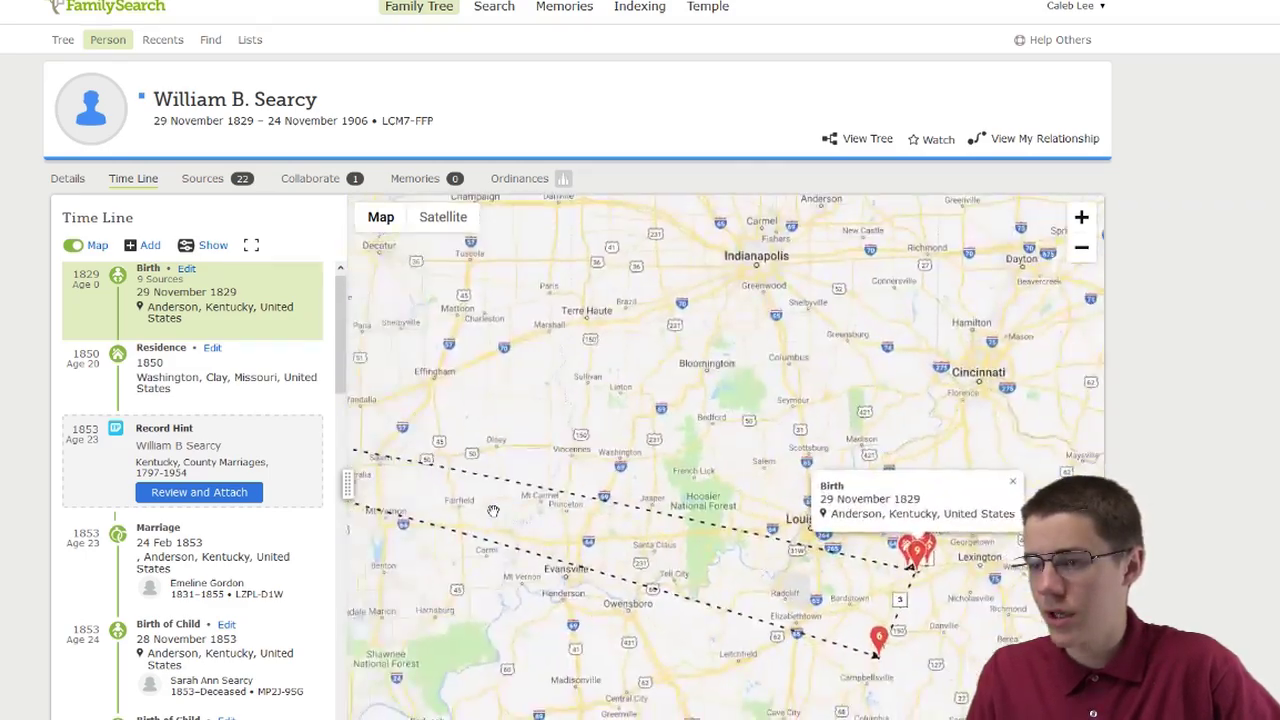
{"action": "left_click_drag", "start_coordinate": [556, 527], "coordinate": [677, 558]}
{"action": "scroll", "coordinate": [526, 500], "scroll_direction": "down", "scroll_amount": 1}
{"action": "left_click_drag", "start_coordinate": [526, 500], "coordinate": [632, 518]}
{"action": "left_click", "coordinate": [469, 478]}
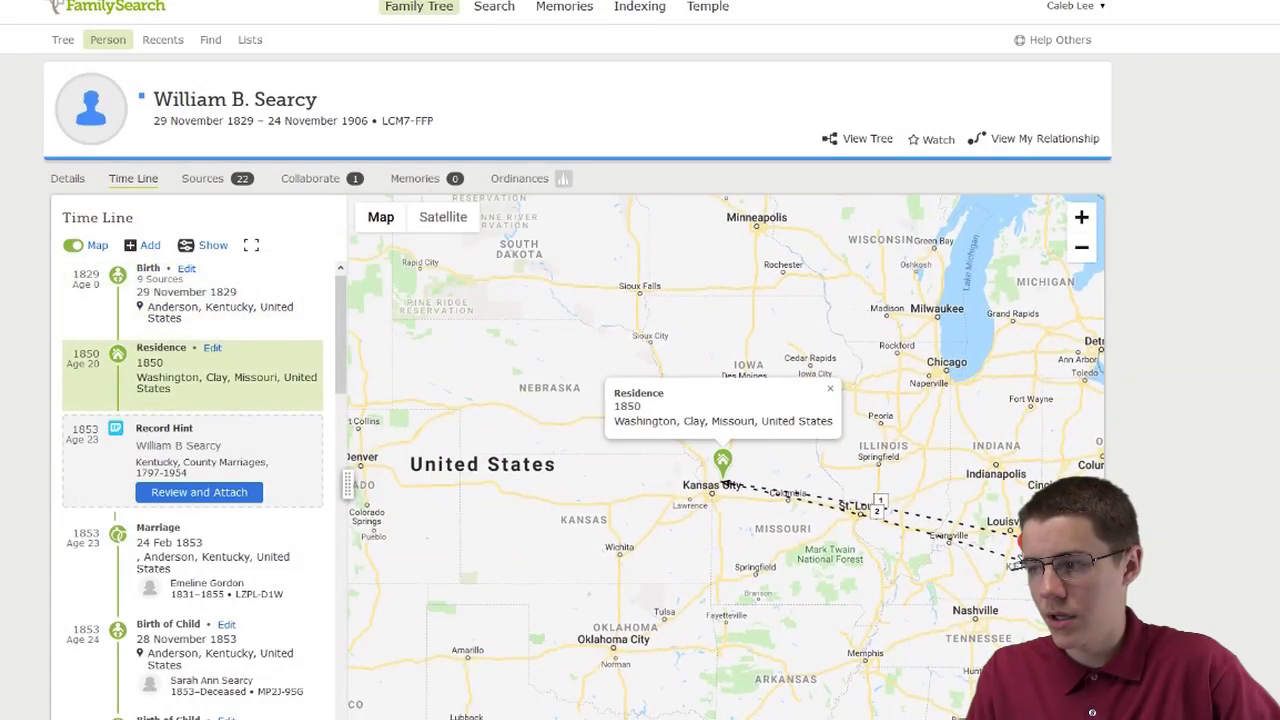
{"action": "left_click", "coordinate": [1010, 560]}
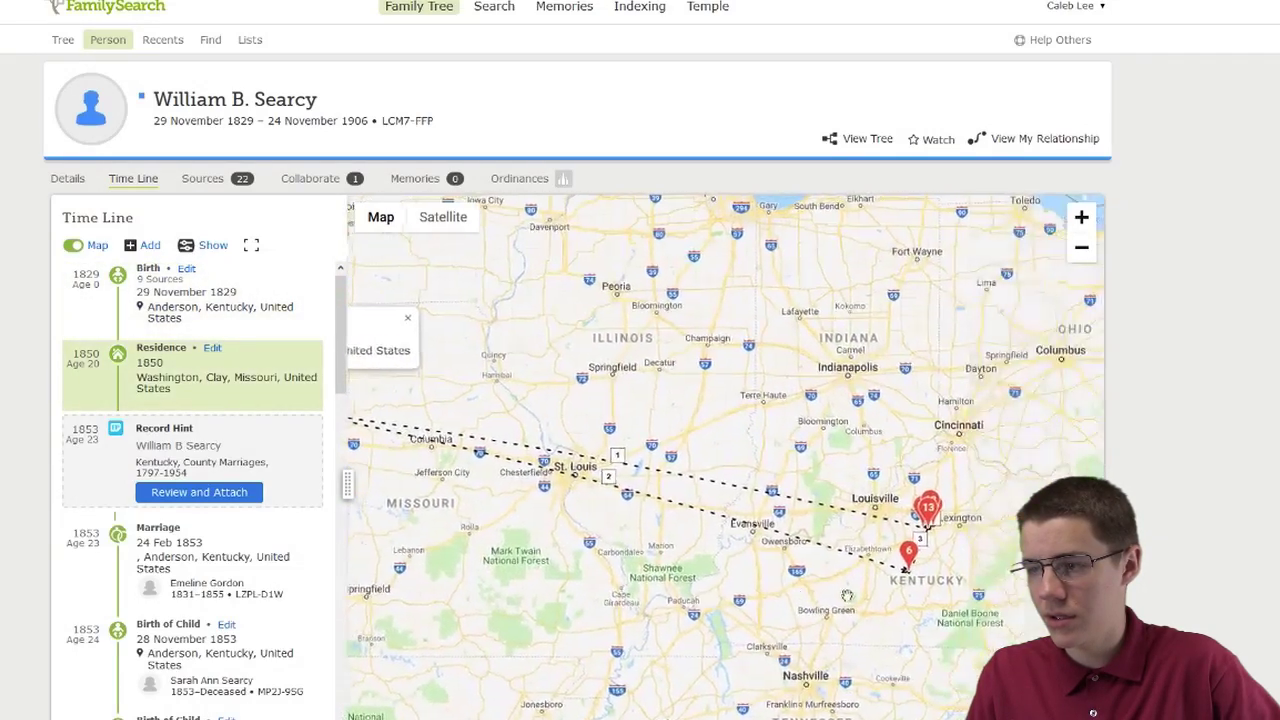
{"action": "left_click_drag", "start_coordinate": [550, 403], "coordinate": [547, 606]}
Follow the local route through the Alton cluster, the Lawrenceburg birth marker and the 1880 Palmer residence, closing the residence details
{"action": "scroll", "coordinate": [559, 598], "scroll_direction": "up", "scroll_amount": 2}
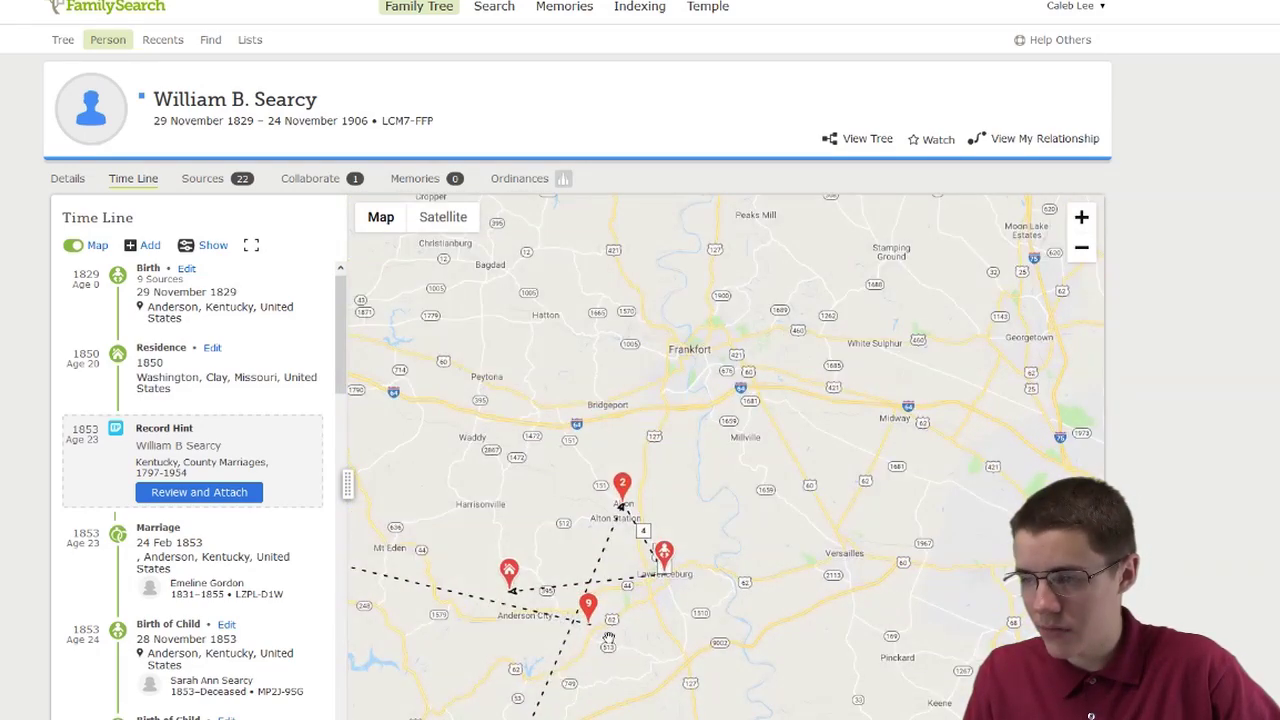
{"action": "left_click", "coordinate": [622, 487]}
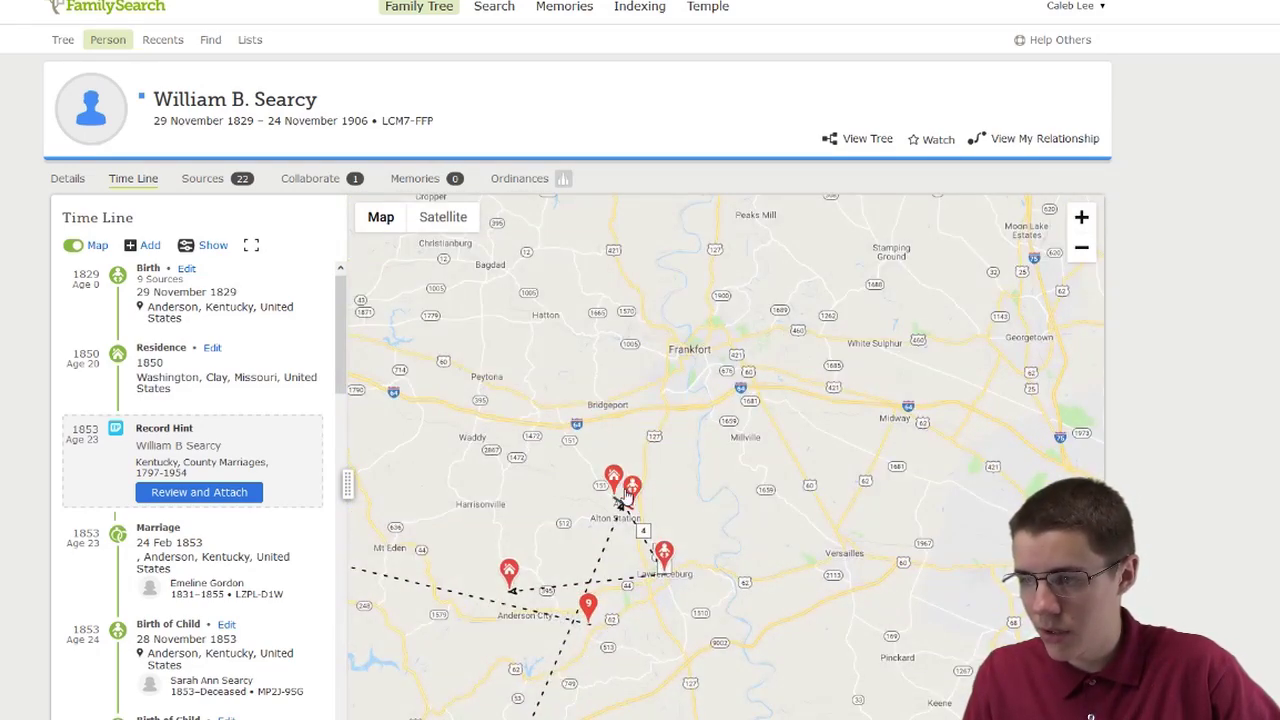
{"action": "left_click", "coordinate": [672, 566]}
{"action": "left_click", "coordinate": [512, 575]}
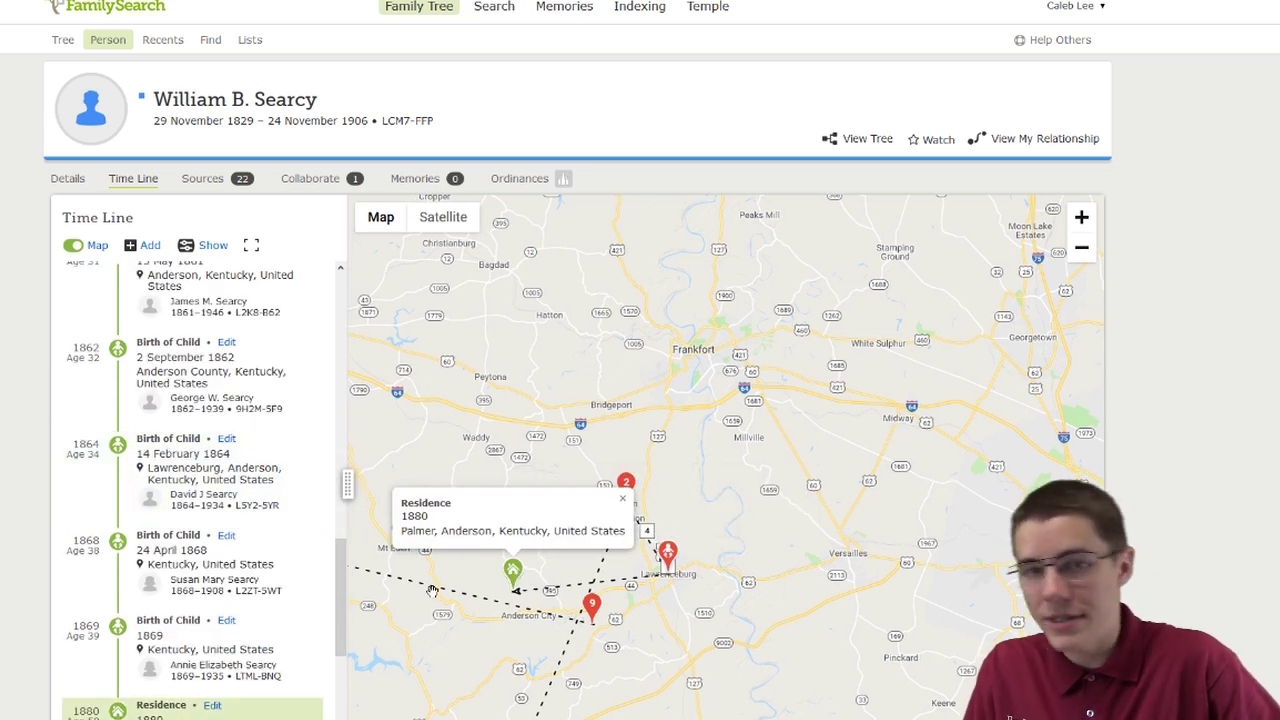
{"action": "left_click", "coordinate": [622, 498]}
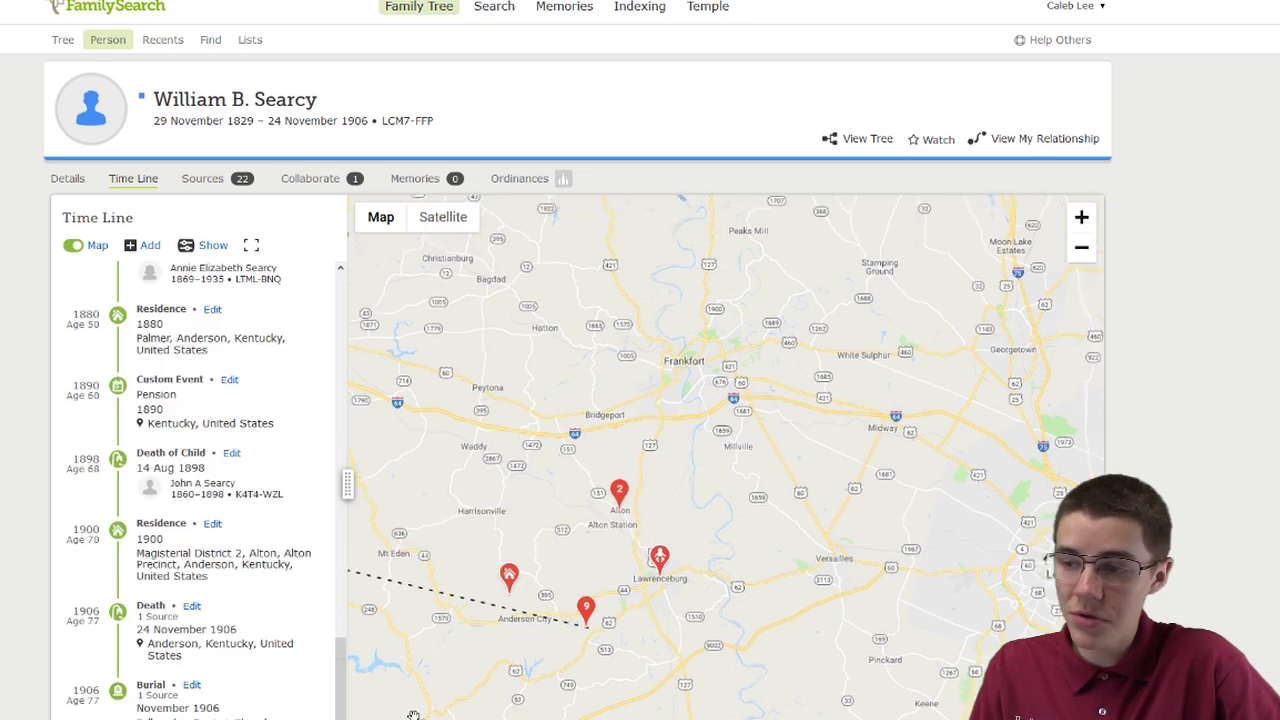
Display the Parents and Siblings relationships on the time line
{"action": "left_click", "coordinate": [212, 246]}
{"action": "left_click", "coordinate": [126, 600]}
{"action": "left_click", "coordinate": [126, 624]}
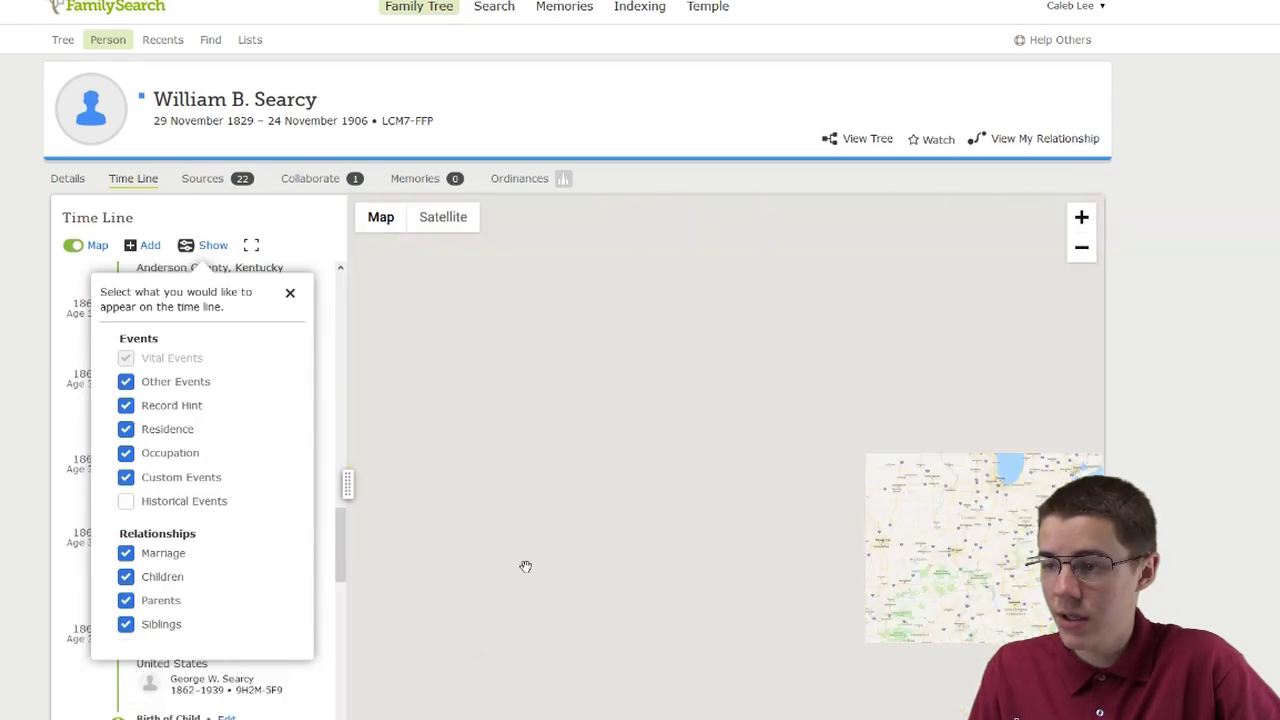
{"action": "left_click", "coordinate": [526, 566]}
Inspect the two 1906 death of sibling markers in Oregon, at Cottage Grove and in Columbia County
{"action": "scroll", "coordinate": [526, 566], "scroll_direction": "down", "scroll_amount": 2}
{"action": "scroll", "coordinate": [602, 586], "scroll_direction": "up", "scroll_amount": 1}
{"action": "scroll", "coordinate": [606, 586], "scroll_direction": "up", "scroll_amount": 1}
{"action": "left_click", "coordinate": [563, 509]}
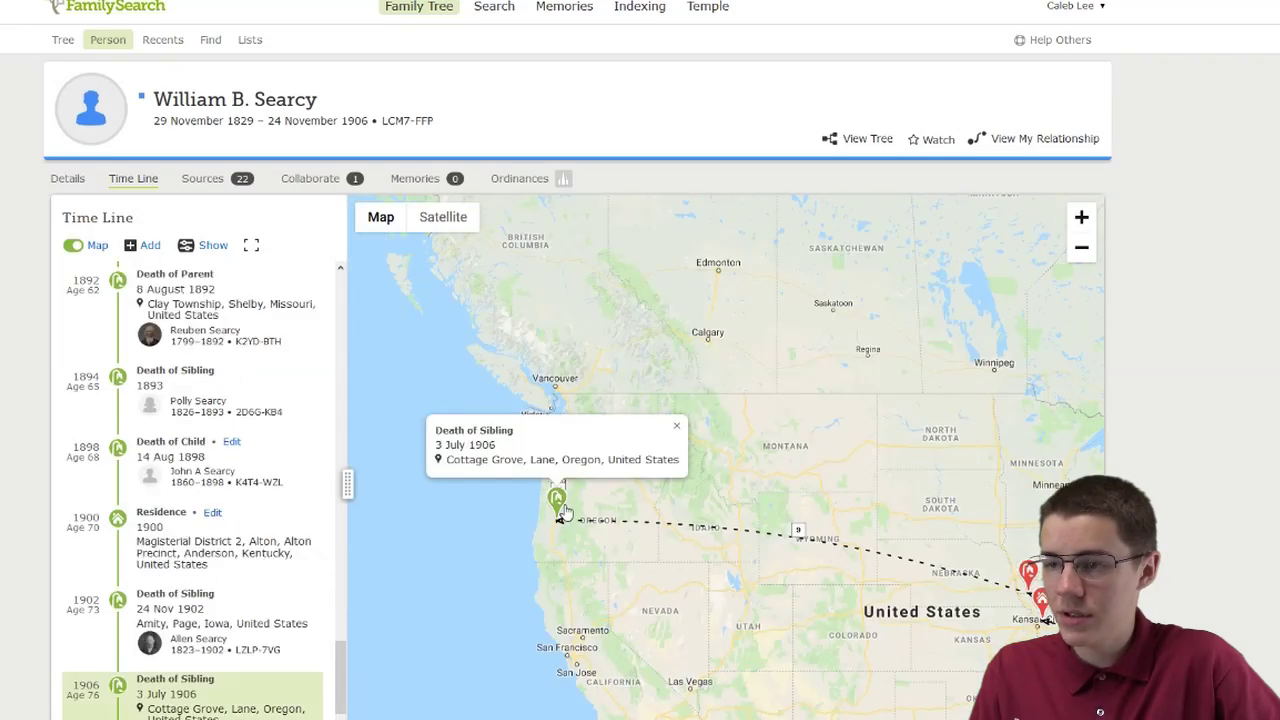
{"action": "left_click", "coordinate": [676, 426]}
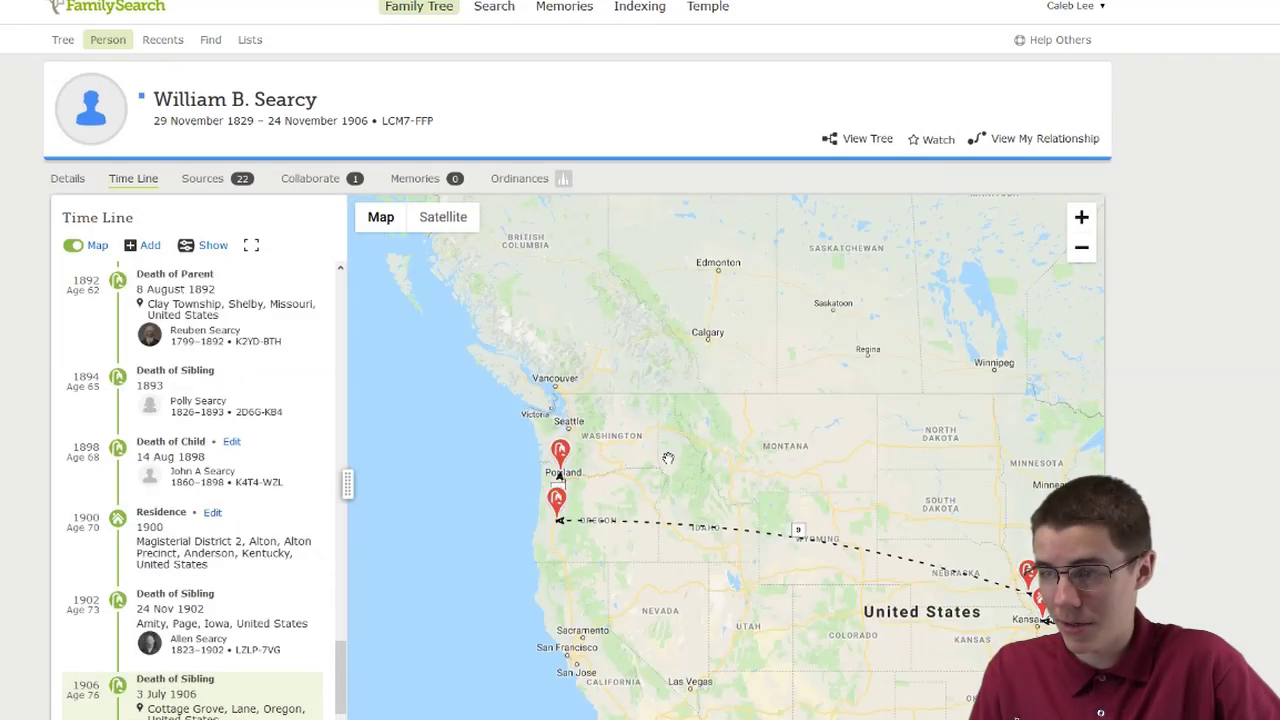
{"action": "left_click", "coordinate": [560, 455]}
{"action": "left_click", "coordinate": [662, 379]}
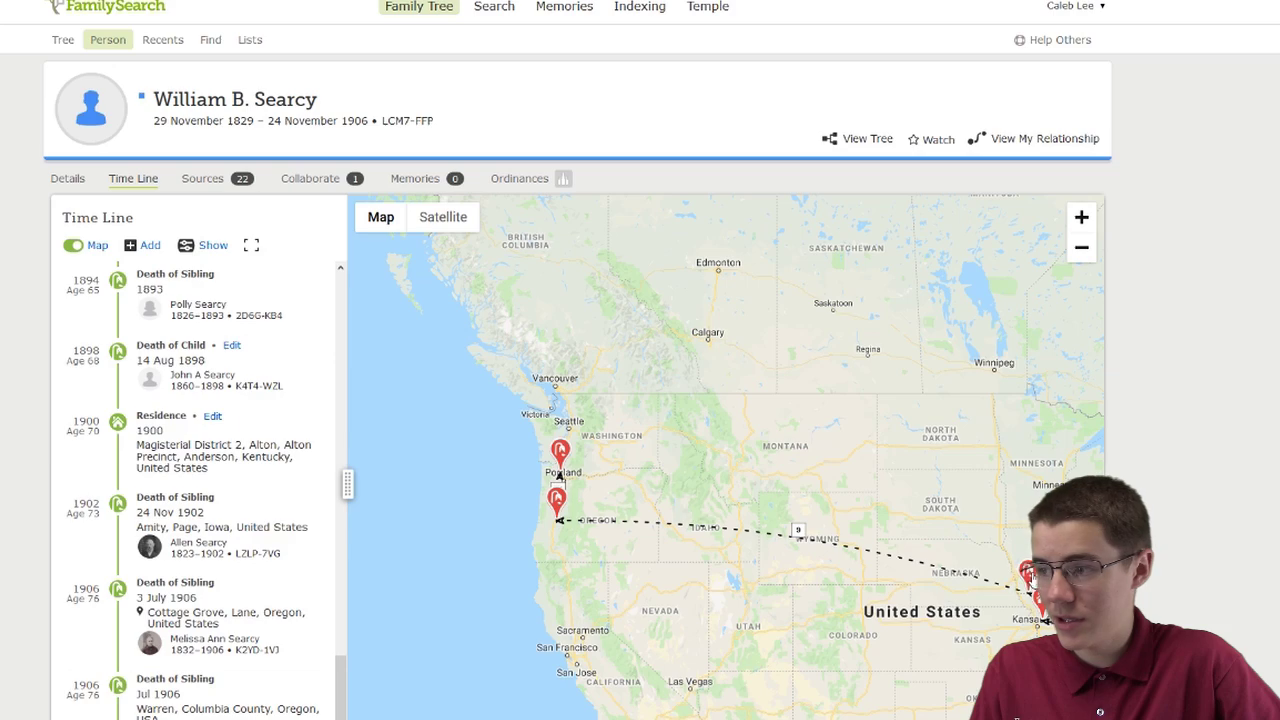
Inspect the 24 Nov 1902 death of sibling in Amity, Iowa, and compare the markers between Kansas City and Kentucky
{"action": "left_click", "coordinate": [1028, 572]}
{"action": "left_click", "coordinate": [816, 388]}
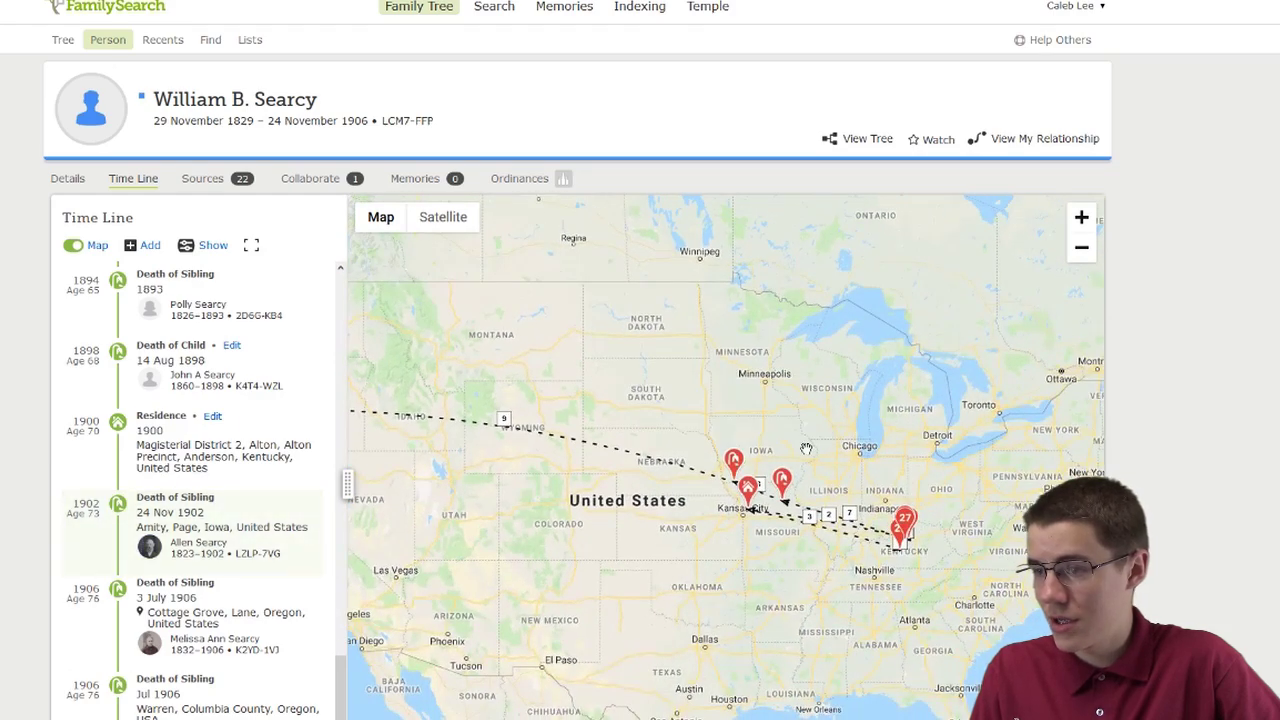
{"action": "left_click_drag", "start_coordinate": [734, 562], "coordinate": [542, 538]}
{"action": "scroll", "coordinate": [604, 560], "scroll_direction": "up", "scroll_amount": 1}
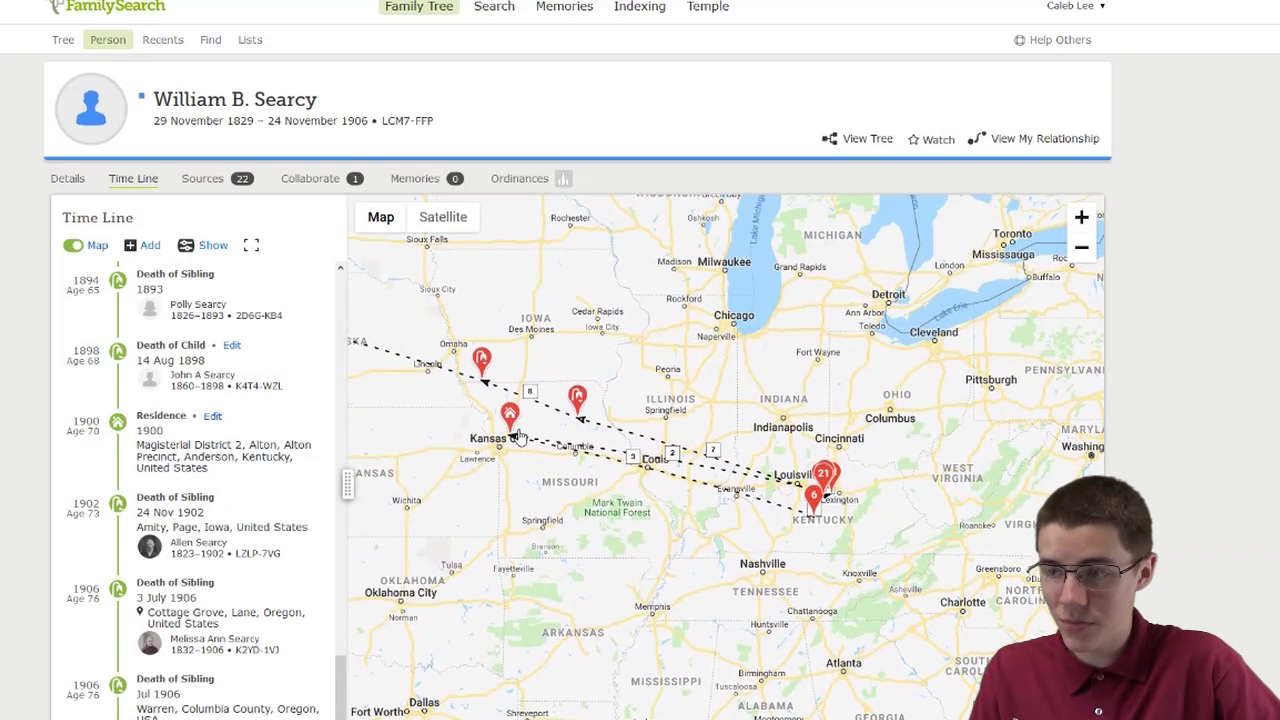
Hide the Siblings and Parents relationships from the time line
{"action": "left_click", "coordinate": [205, 245]}
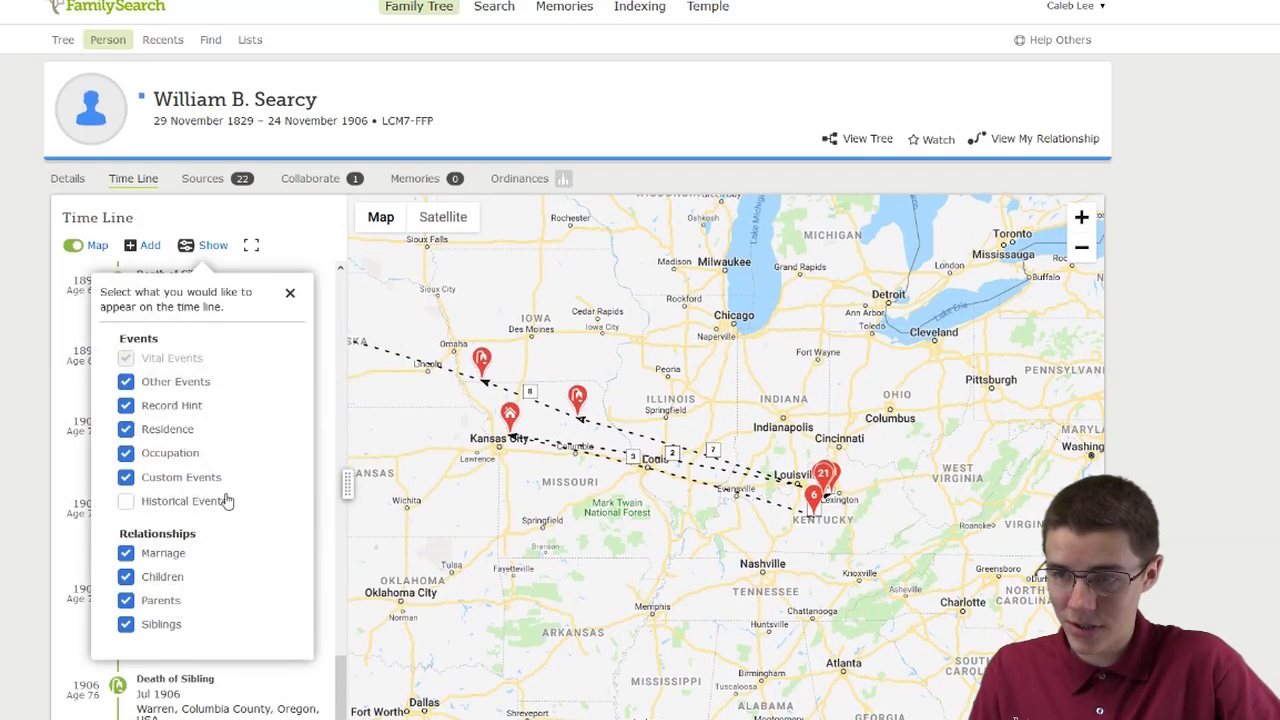
{"action": "left_click", "coordinate": [127, 625]}
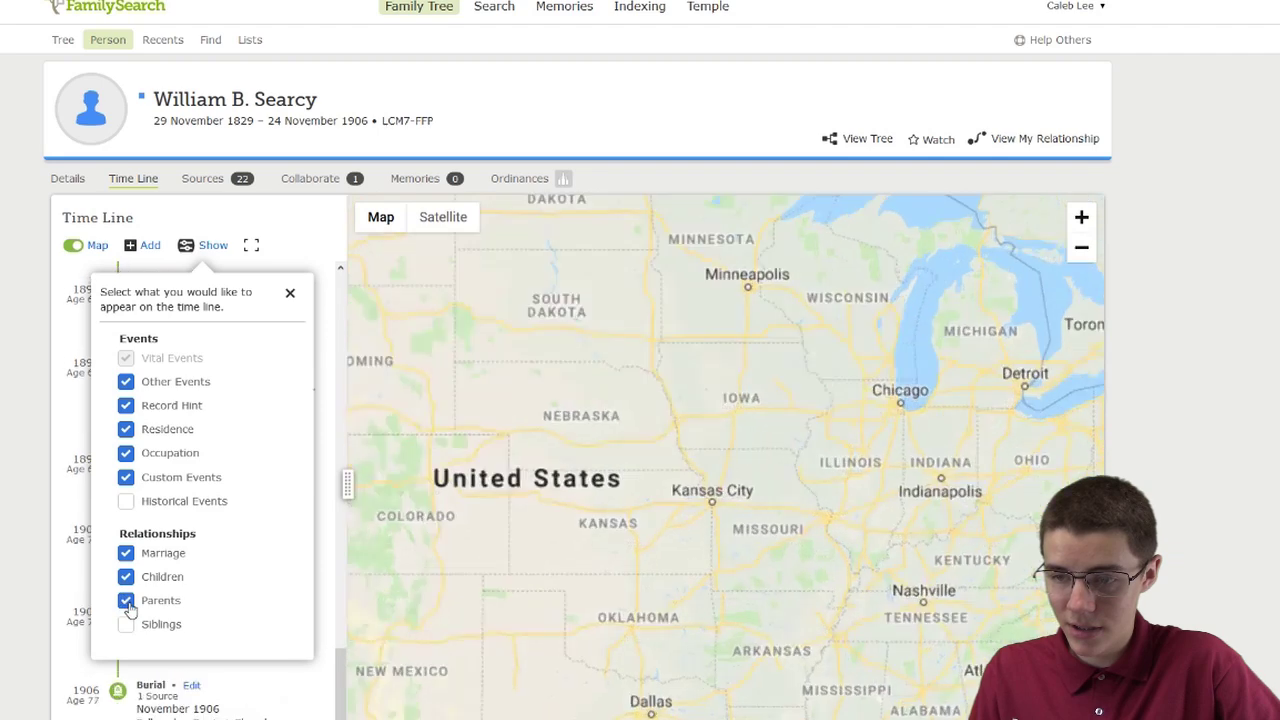
{"action": "left_click", "coordinate": [127, 601]}
{"action": "left_click_drag", "start_coordinate": [605, 627], "coordinate": [475, 604]}
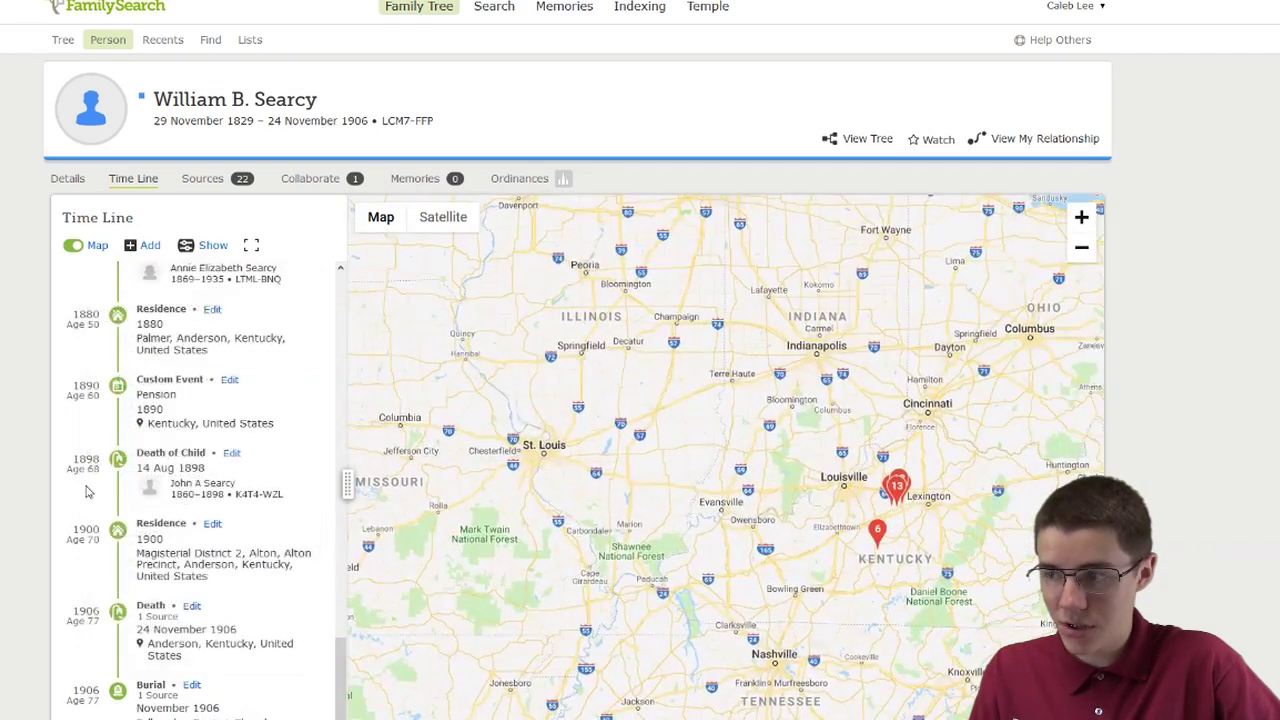
Hide the Children relationship from the time line and examine the remaining markers from Kansas City to Kentucky
{"action": "left_click", "coordinate": [205, 245]}
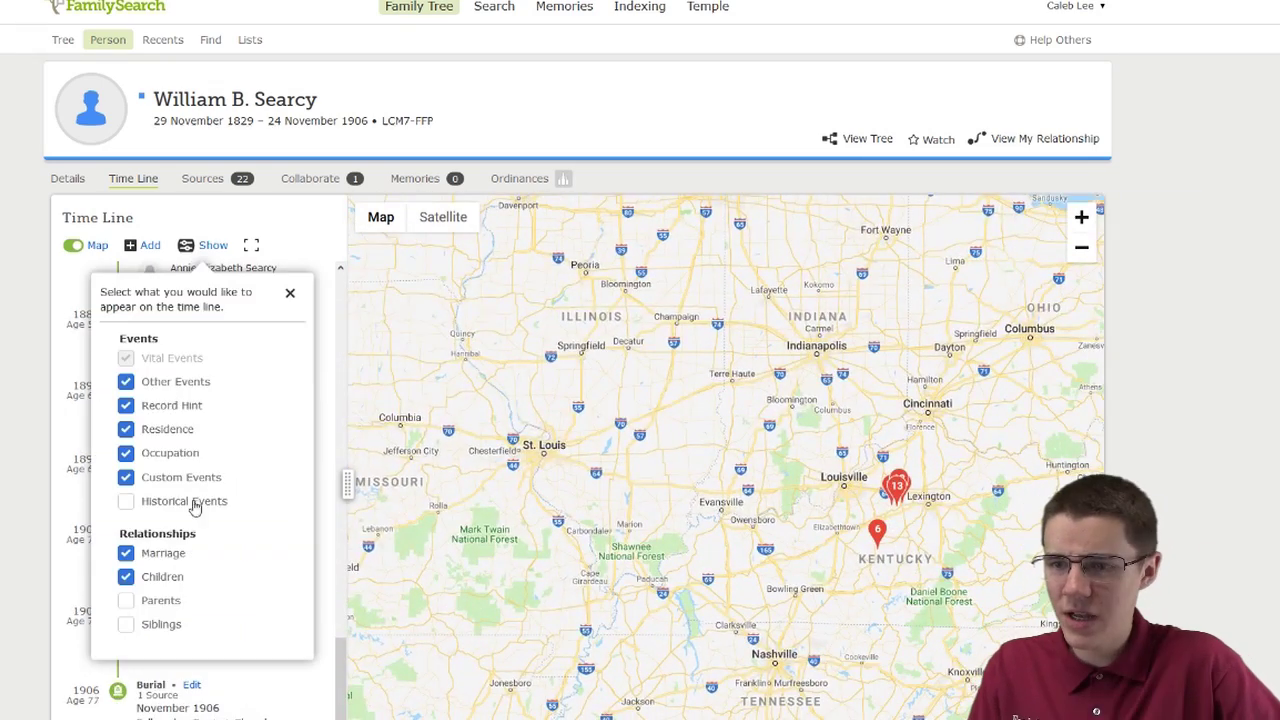
{"action": "right_click", "coordinate": [128, 581]}
{"action": "left_click", "coordinate": [128, 581]}
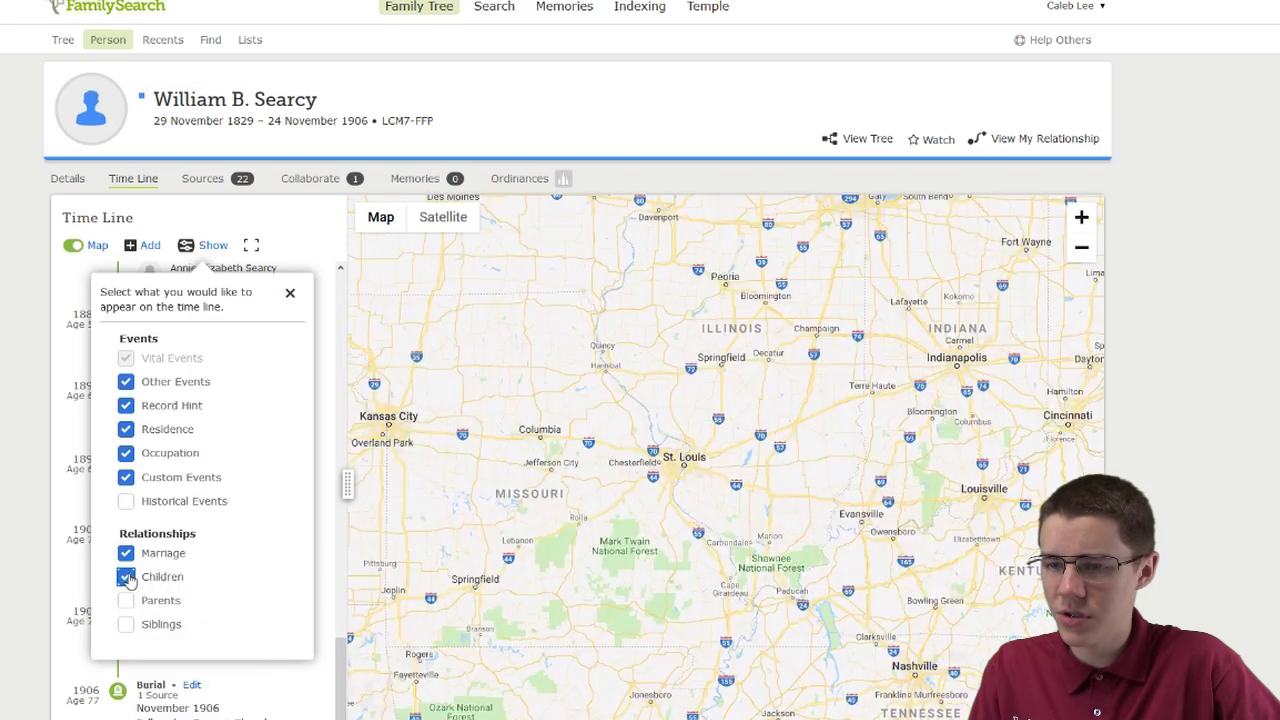
{"action": "left_click", "coordinate": [334, 583]}
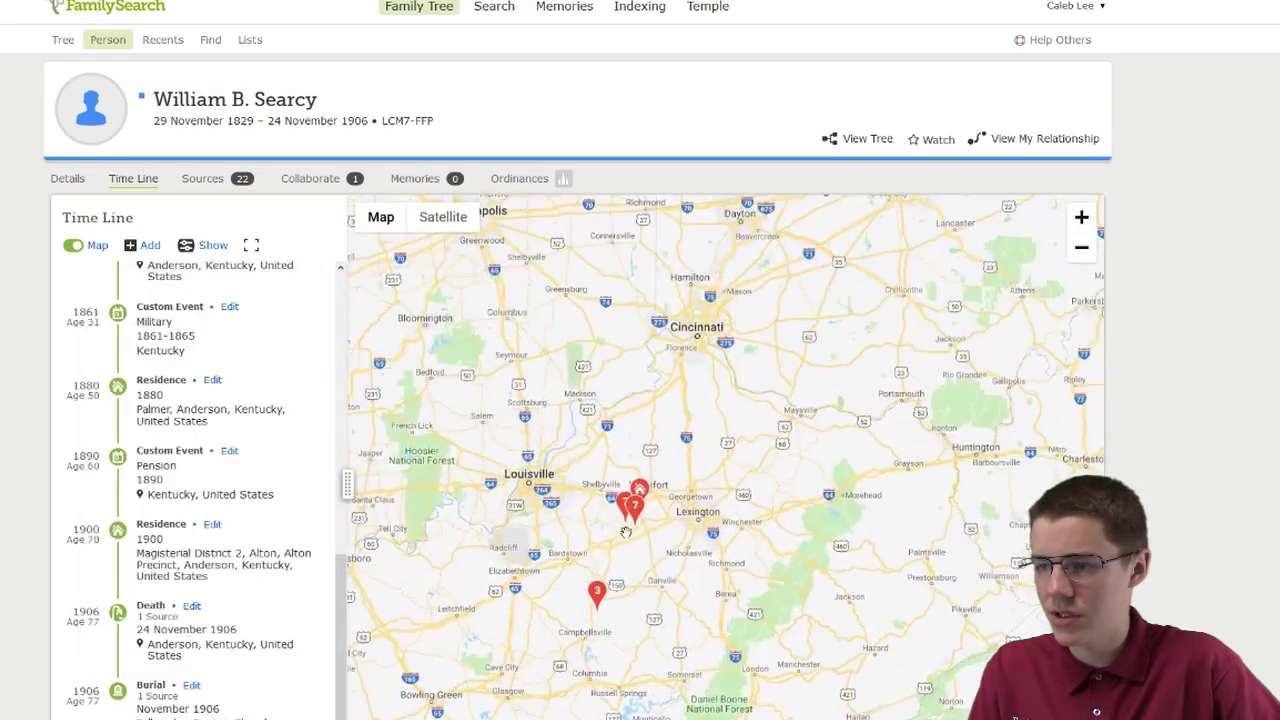
{"action": "scroll", "coordinate": [716, 627], "scroll_direction": "down", "scroll_amount": 2}
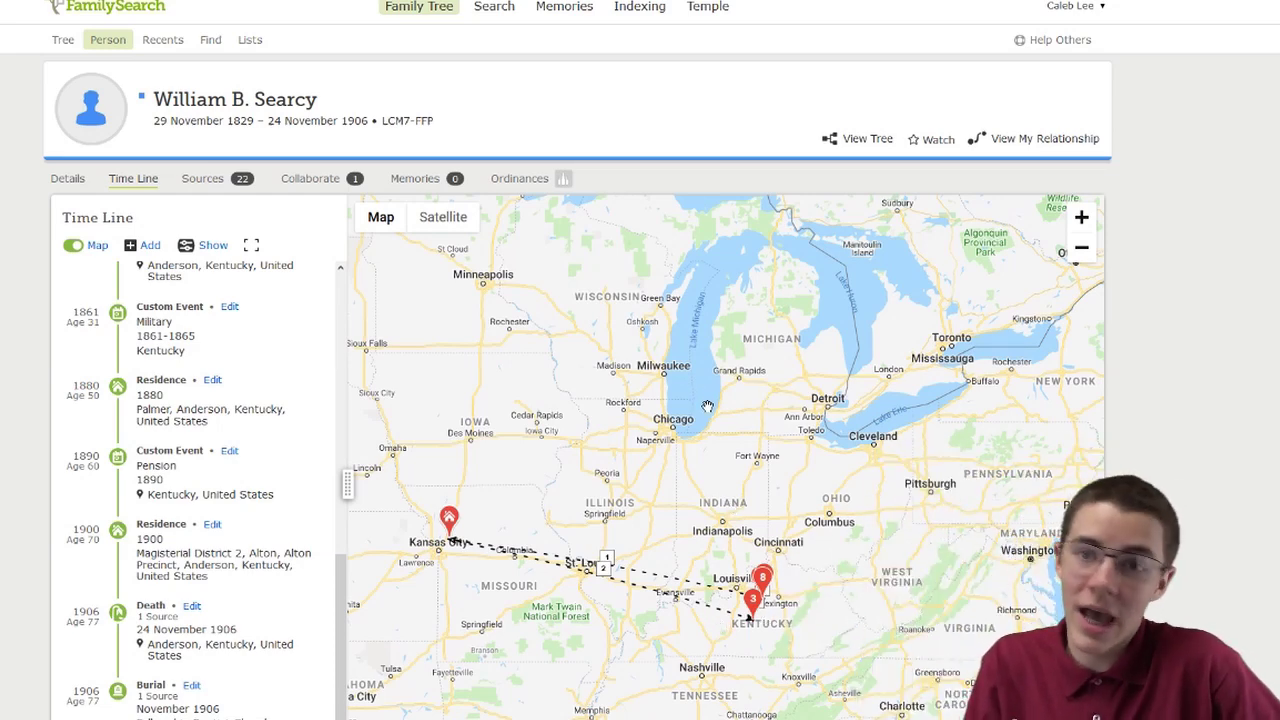
Expand the two-event cluster at Cincinnati and inspect the 24 June 1934 death marker
{"action": "scroll", "coordinate": [711, 502], "scroll_direction": "up", "scroll_amount": 3}
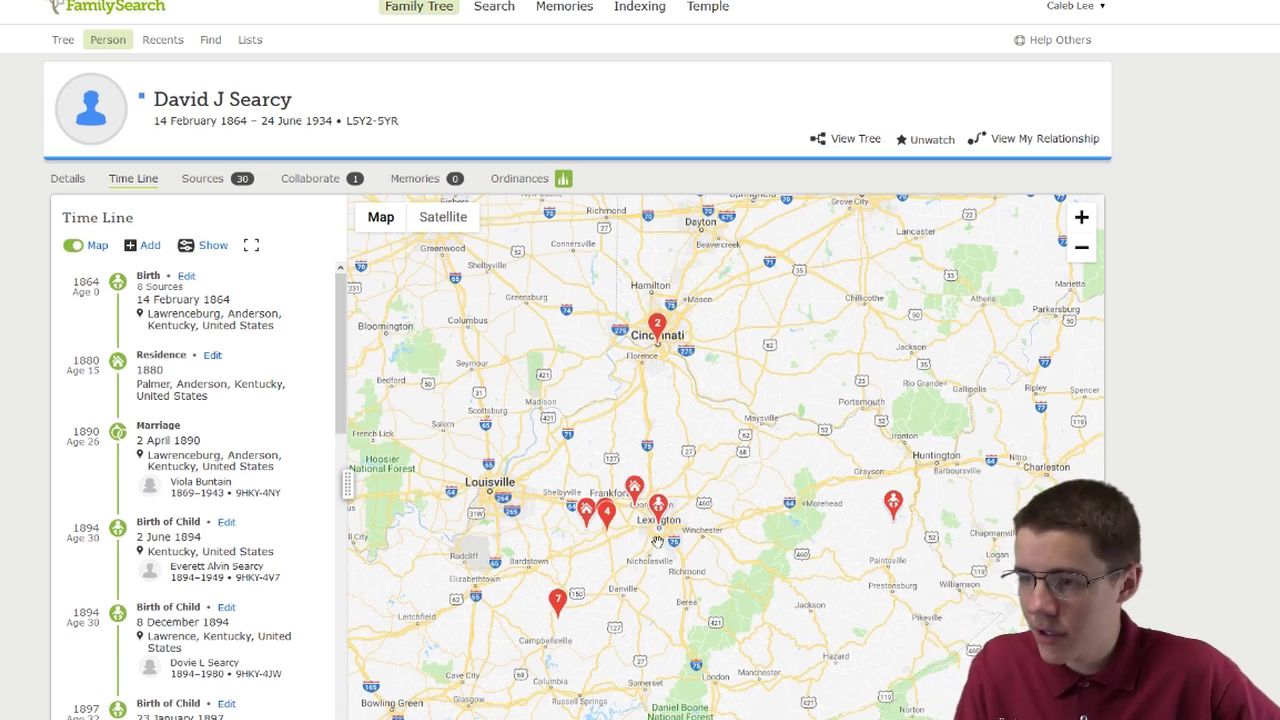
{"action": "left_click", "coordinate": [657, 328]}
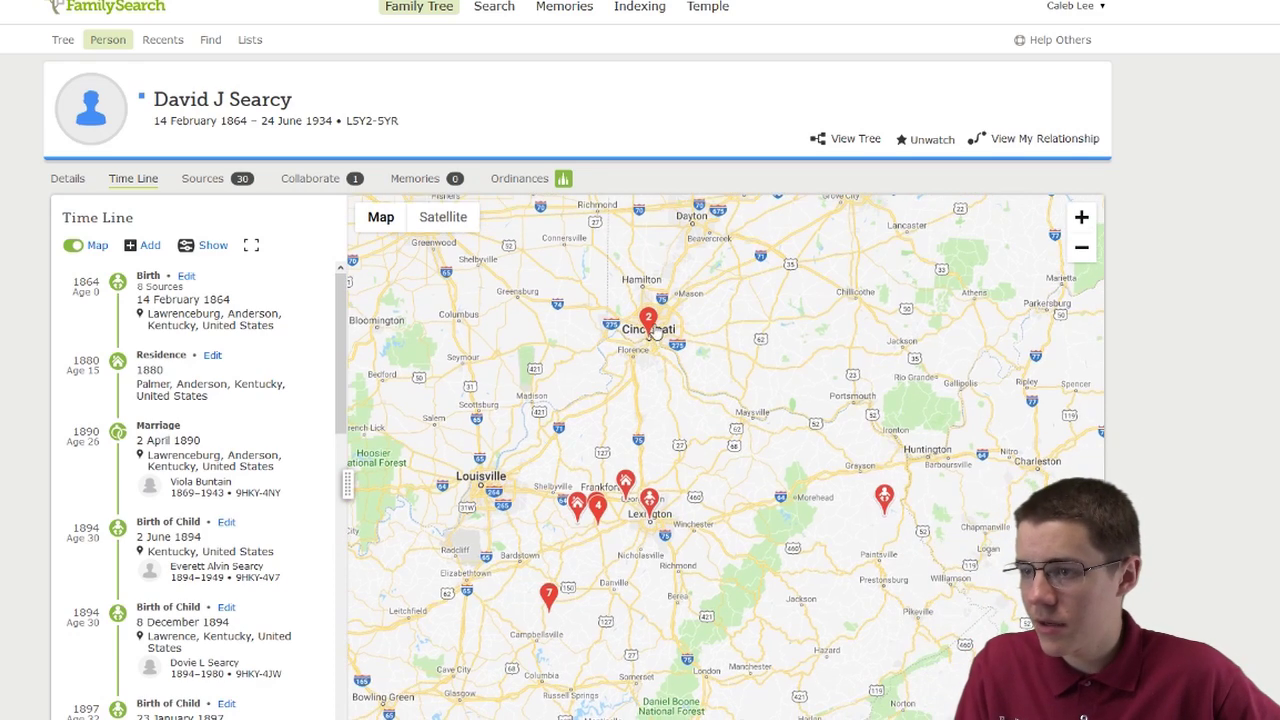
{"action": "left_click", "coordinate": [654, 332]}
{"action": "left_click", "coordinate": [639, 315]}
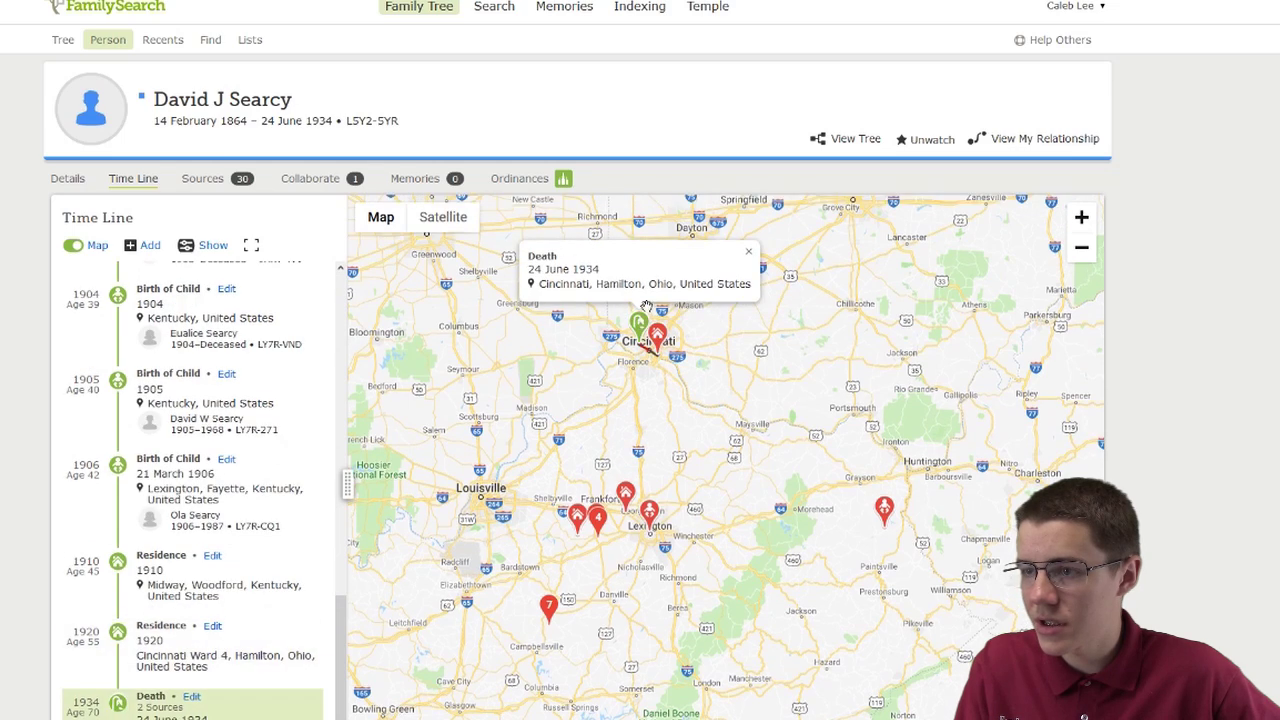
Inspect the birth of child marker in Lawrence, Kentucky, and close its details
{"action": "left_click", "coordinate": [884, 505]}
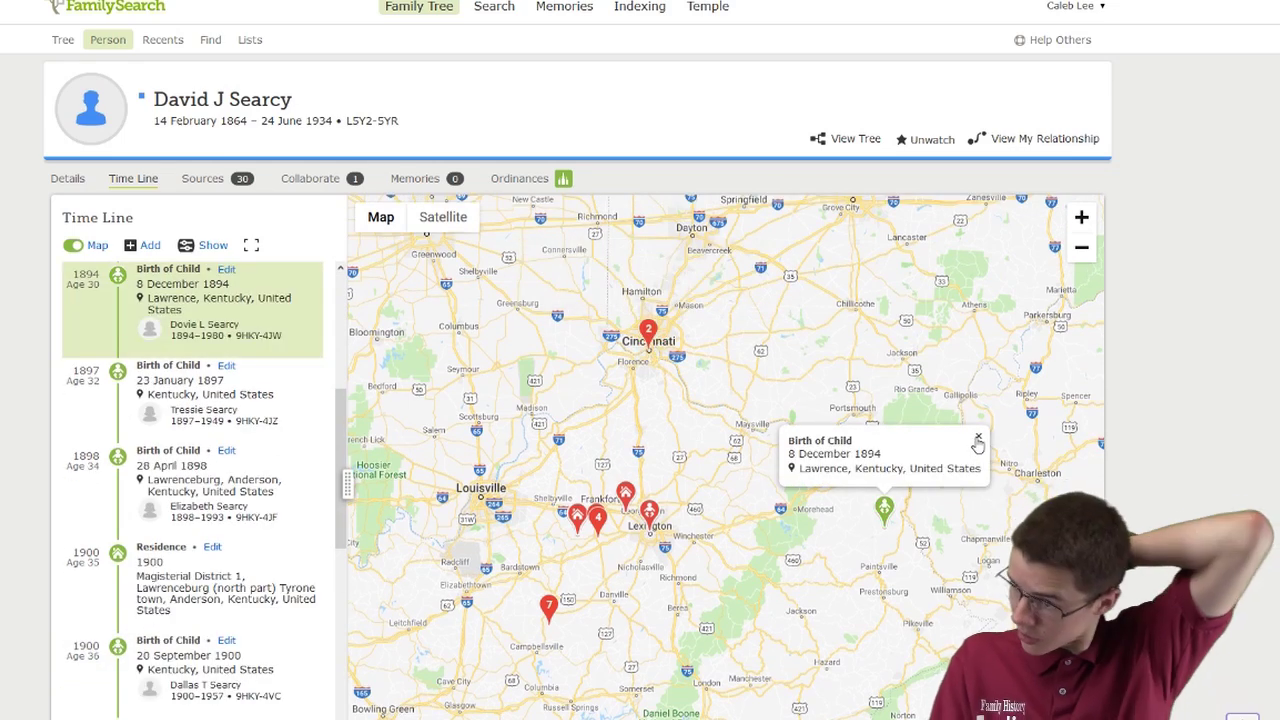
{"action": "scroll", "coordinate": [930, 575], "scroll_direction": "up", "scroll_amount": 1}
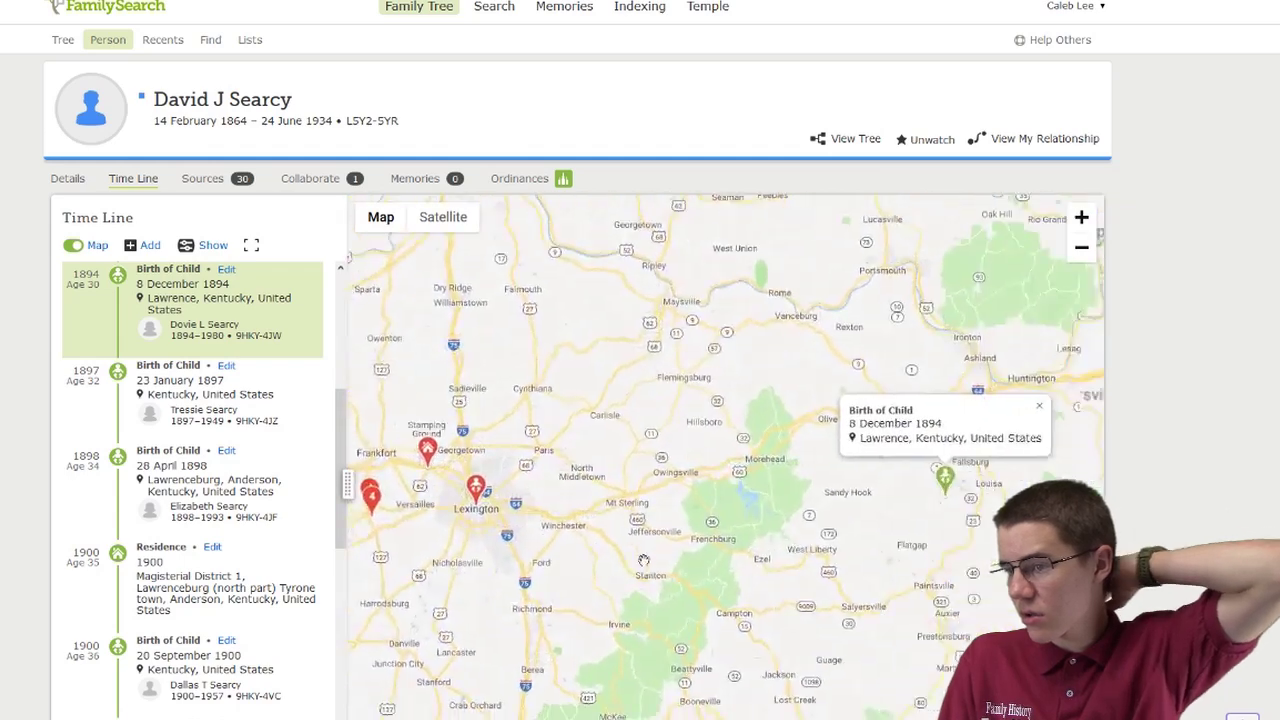
{"action": "left_click", "coordinate": [932, 396]}
Inspect the birth of child marker in Lexington and the 2 April 1890 marriage marker in Lawrenceburg
{"action": "left_click_drag", "start_coordinate": [434, 562], "coordinate": [764, 565]}
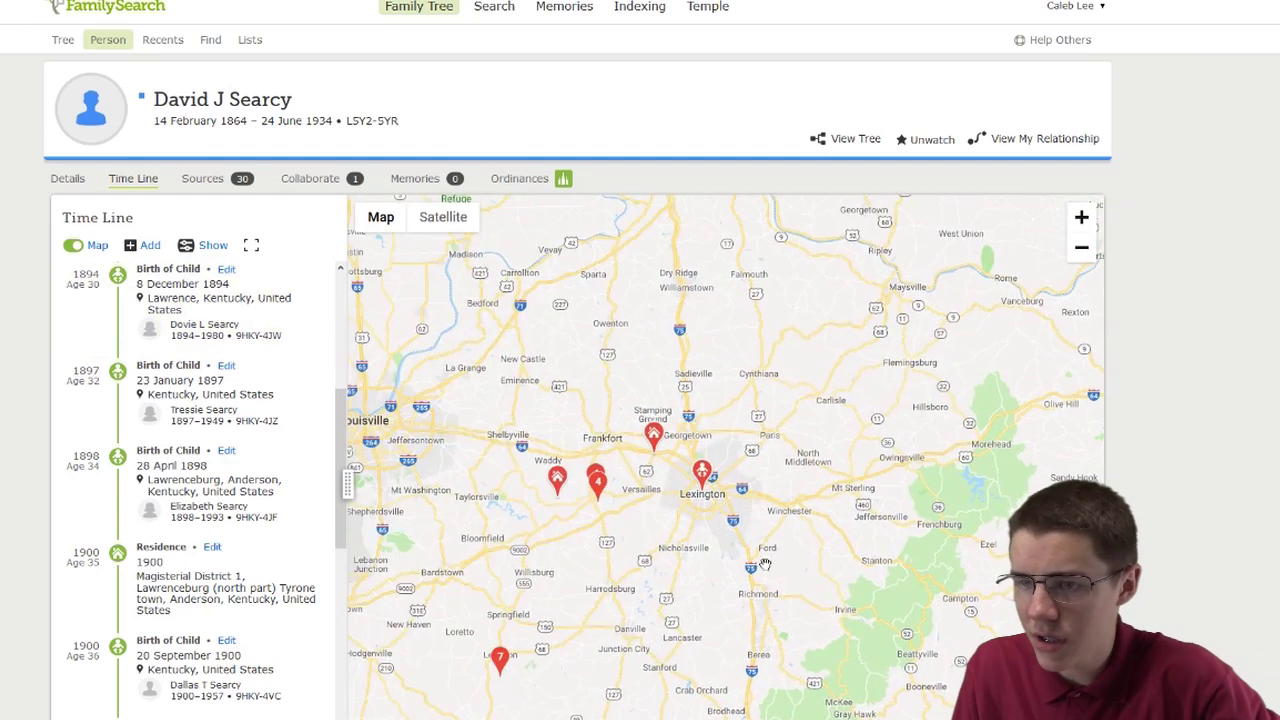
{"action": "left_click", "coordinate": [701, 476]}
{"action": "left_click", "coordinate": [597, 488]}
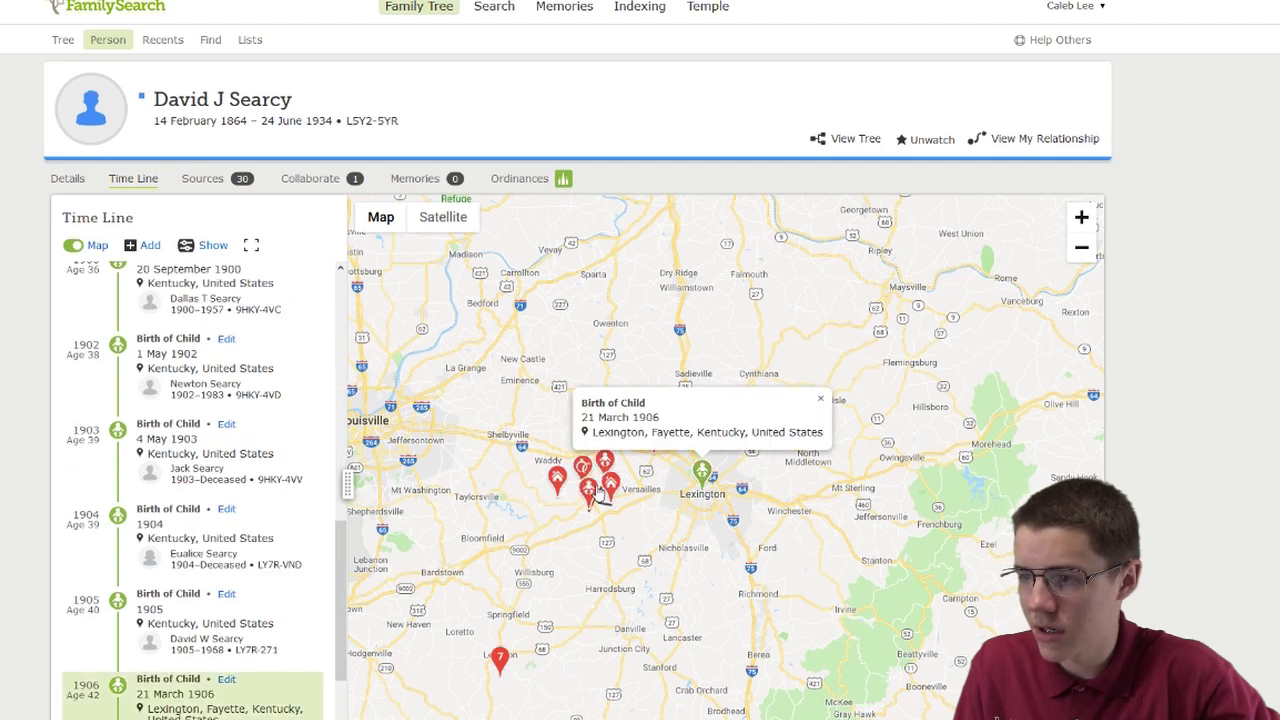
{"action": "left_click", "coordinate": [583, 468]}
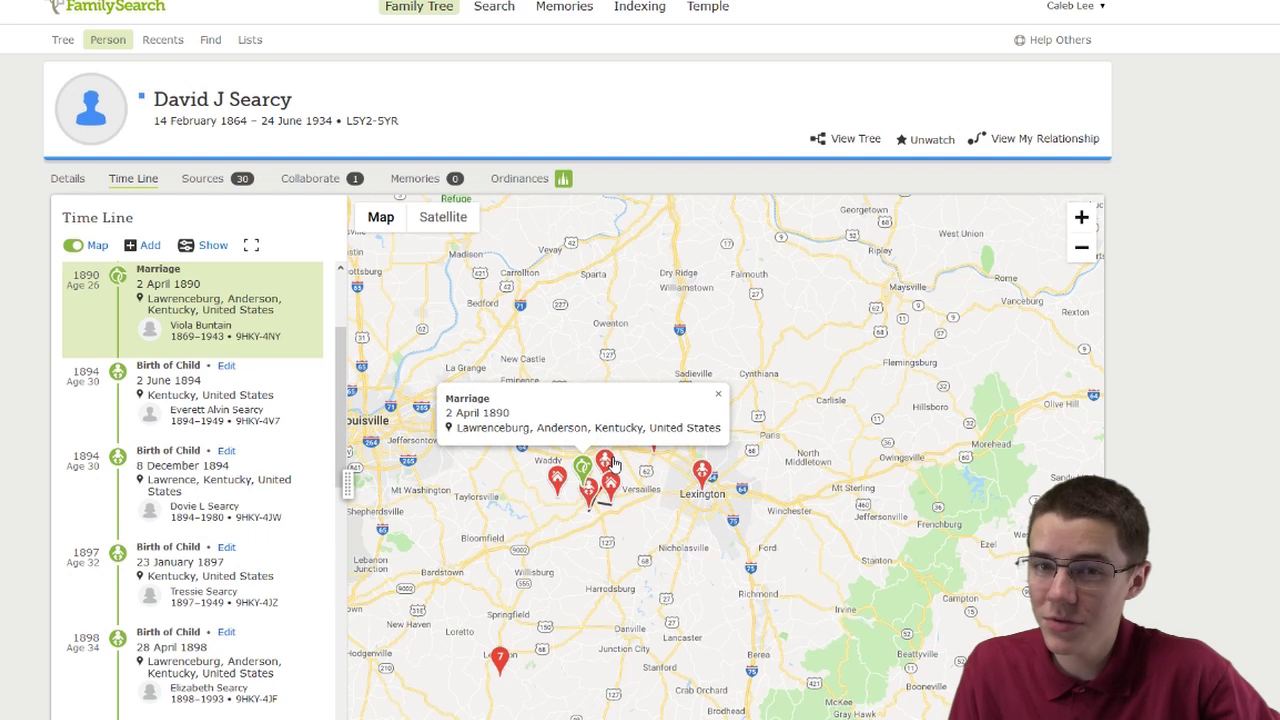
Expand the seven-event cluster southwest of Lexington, inspect one birth of child marker located only to Kentucky, and close its details
{"action": "left_click", "coordinate": [500, 660]}
{"action": "left_click", "coordinate": [520, 664]}
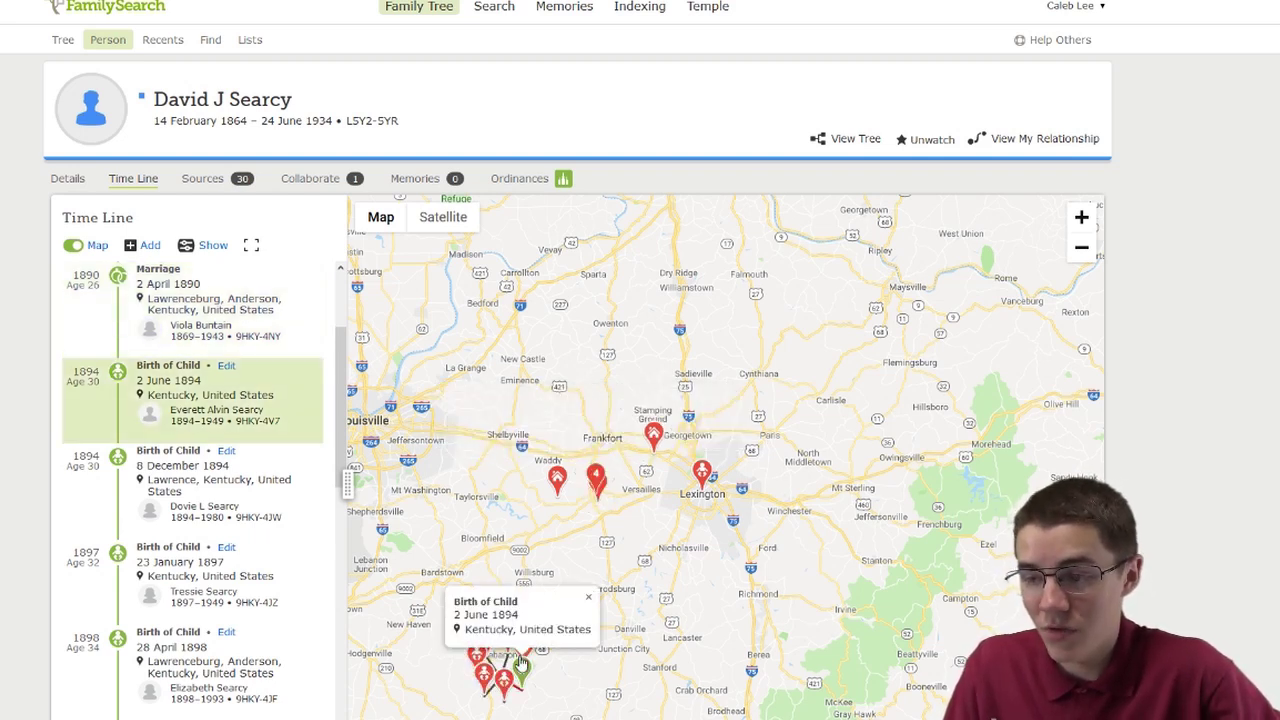
{"action": "left_click", "coordinate": [589, 600]}
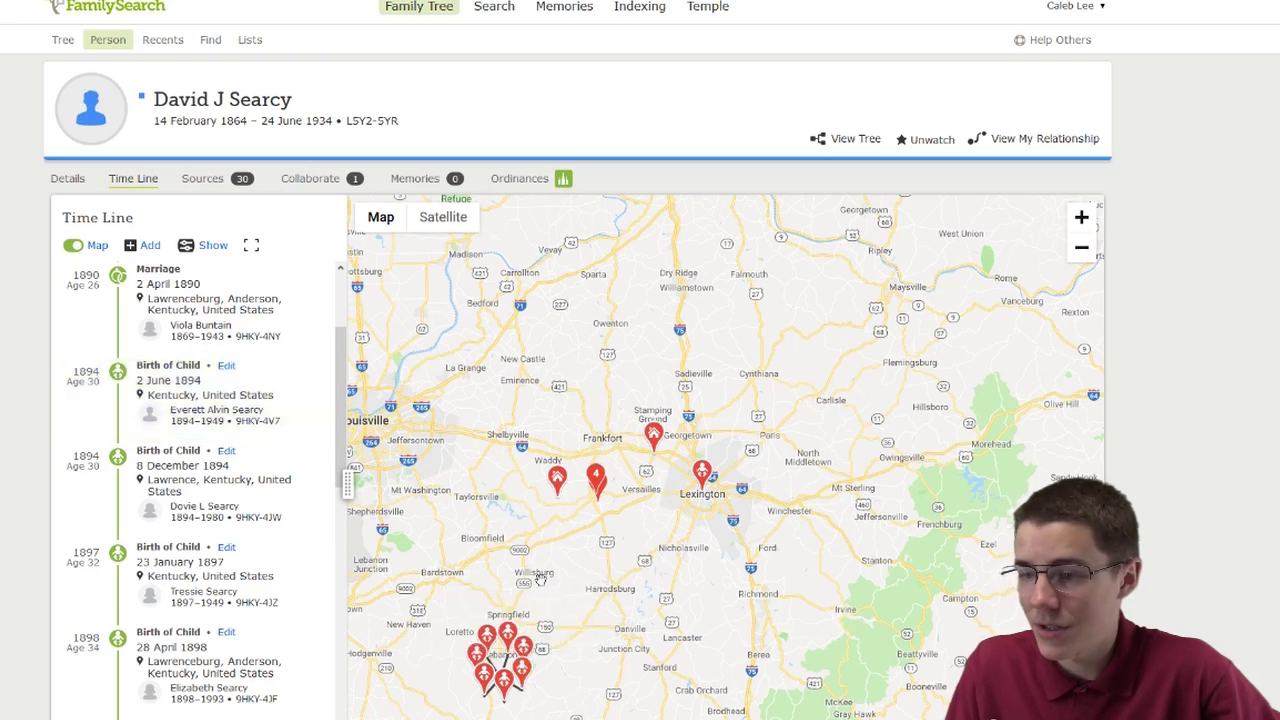
Expand the event cluster at Lawrenceburg up close and inspect its birth of child marker
{"action": "scroll", "coordinate": [588, 548], "scroll_direction": "up", "scroll_amount": 1}
{"action": "left_click_drag", "start_coordinate": [588, 548], "coordinate": [593, 583]}
{"action": "scroll", "coordinate": [604, 592], "scroll_direction": "down", "scroll_amount": 1}
{"action": "left_click", "coordinate": [605, 513]}
{"action": "left_click", "coordinate": [575, 505]}
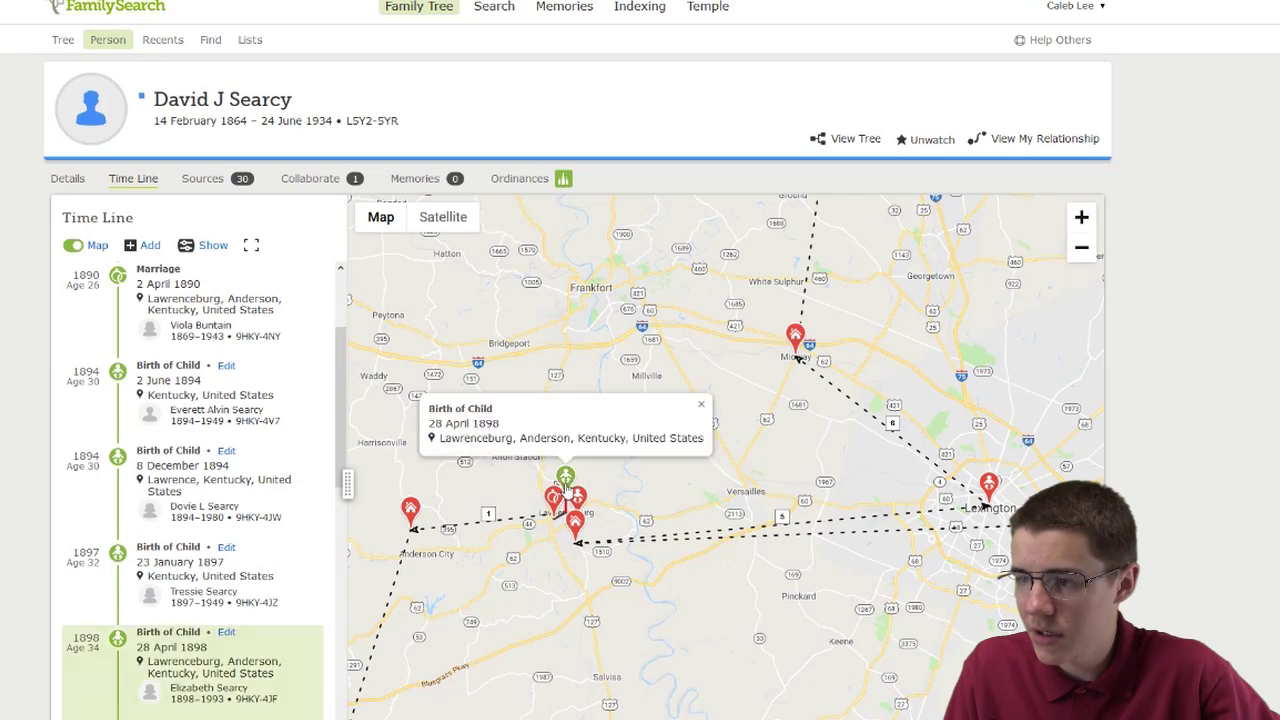
{"action": "left_click", "coordinate": [565, 495]}
{"action": "left_click", "coordinate": [575, 502]}
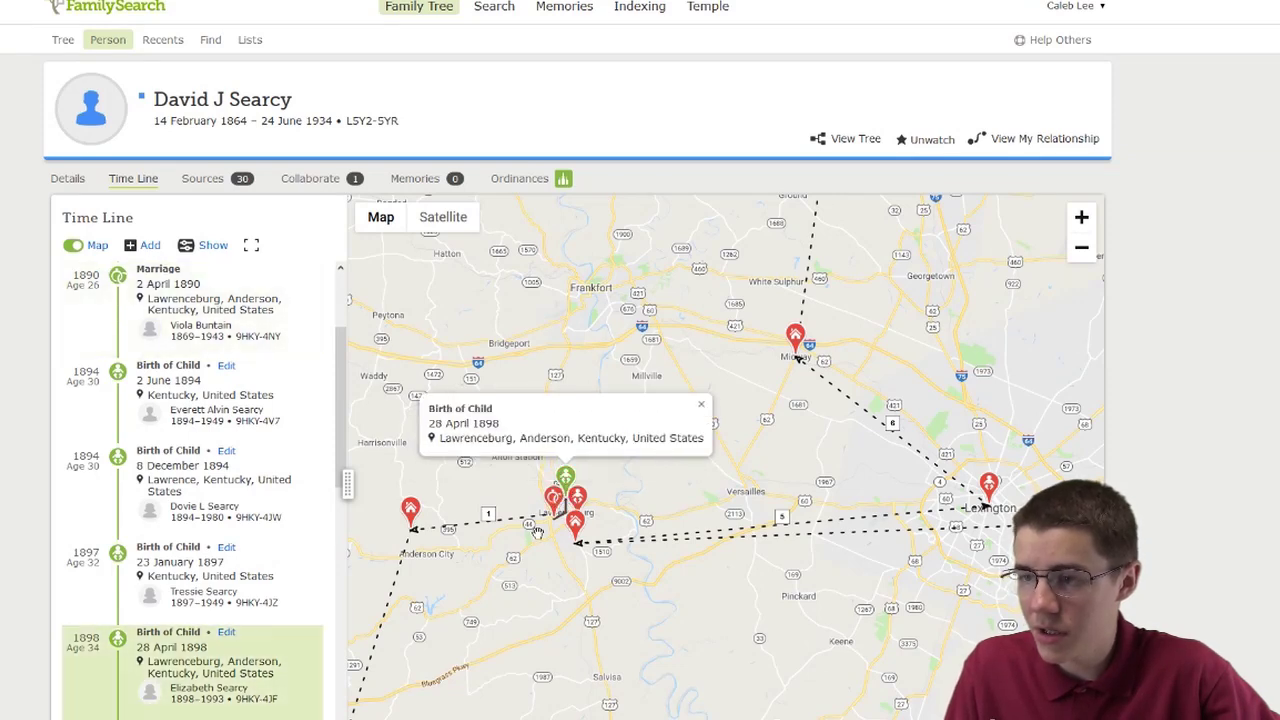
Inspect the person's own birth marker in Lawrenceburg and the 1880 residence marker in Palmer, Anderson, Kentucky
{"action": "left_click", "coordinate": [578, 500]}
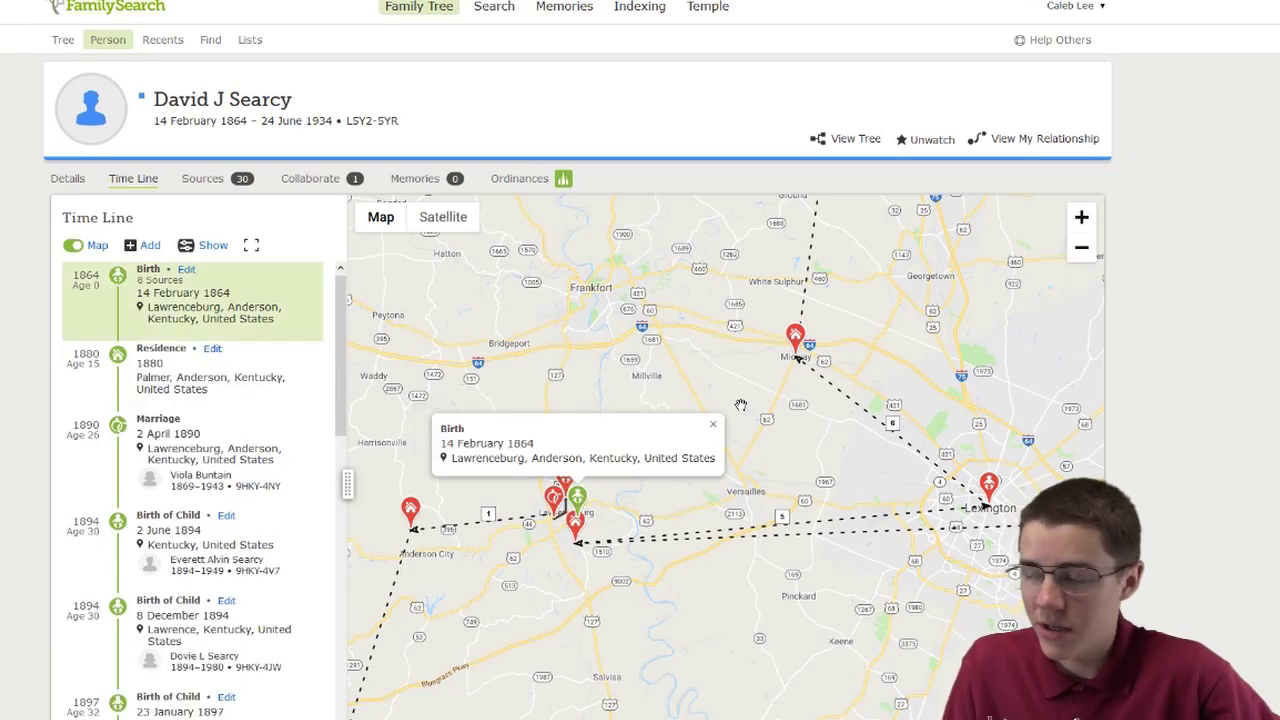
{"action": "left_click", "coordinate": [713, 425]}
{"action": "left_click", "coordinate": [410, 508]}
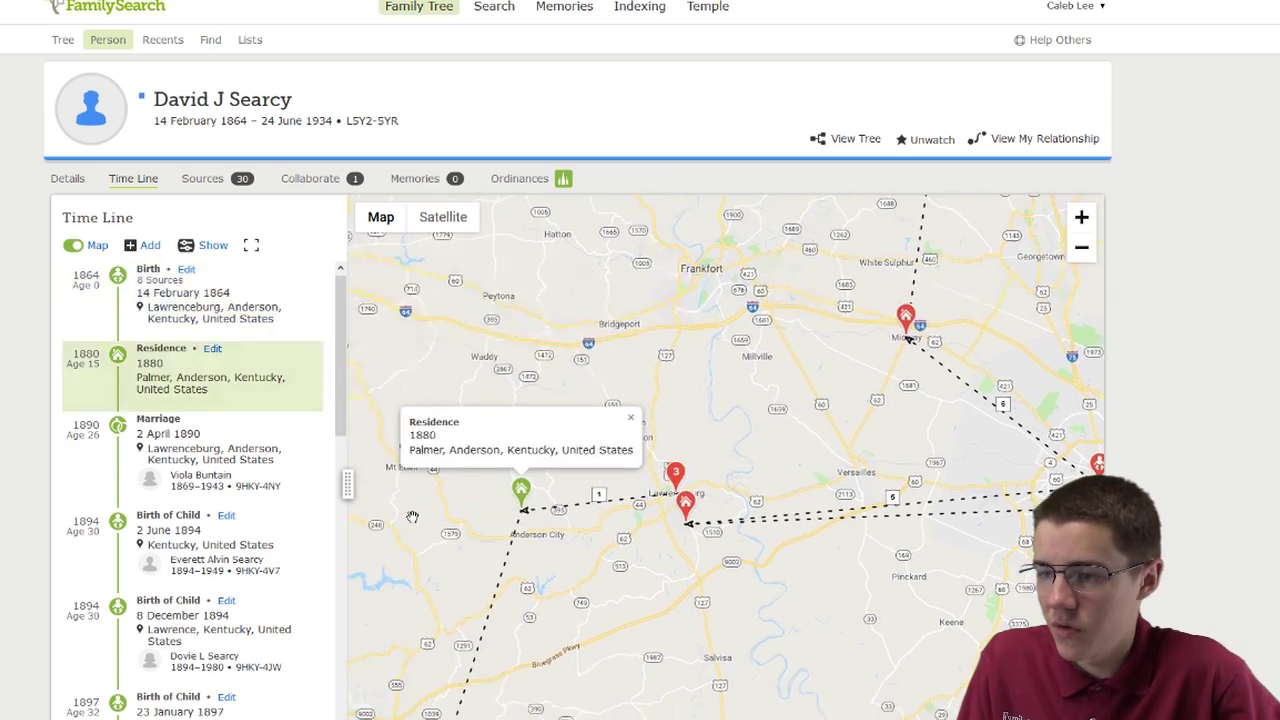
{"action": "left_click", "coordinate": [807, 389]}
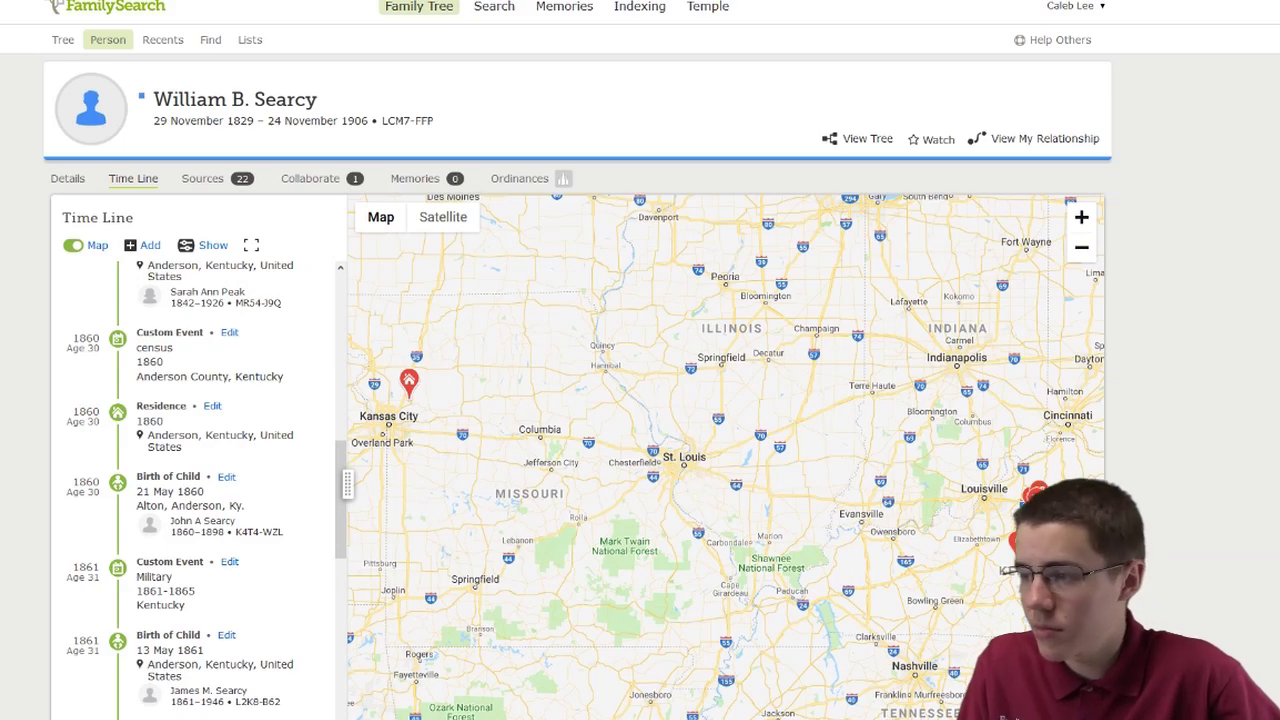
Examine the Kentucky event markers on the time line map of the man who died in November 1906
{"action": "scroll", "coordinate": [1048, 530], "scroll_direction": "up", "scroll_amount": 2}
{"action": "left_click_drag", "start_coordinate": [984, 522], "coordinate": [710, 626]}
{"action": "scroll", "coordinate": [866, 551], "scroll_direction": "up", "scroll_amount": 1}
{"action": "scroll", "coordinate": [875, 544], "scroll_direction": "up", "scroll_amount": 1}
{"action": "scroll", "coordinate": [711, 624], "scroll_direction": "down", "scroll_amount": 1}
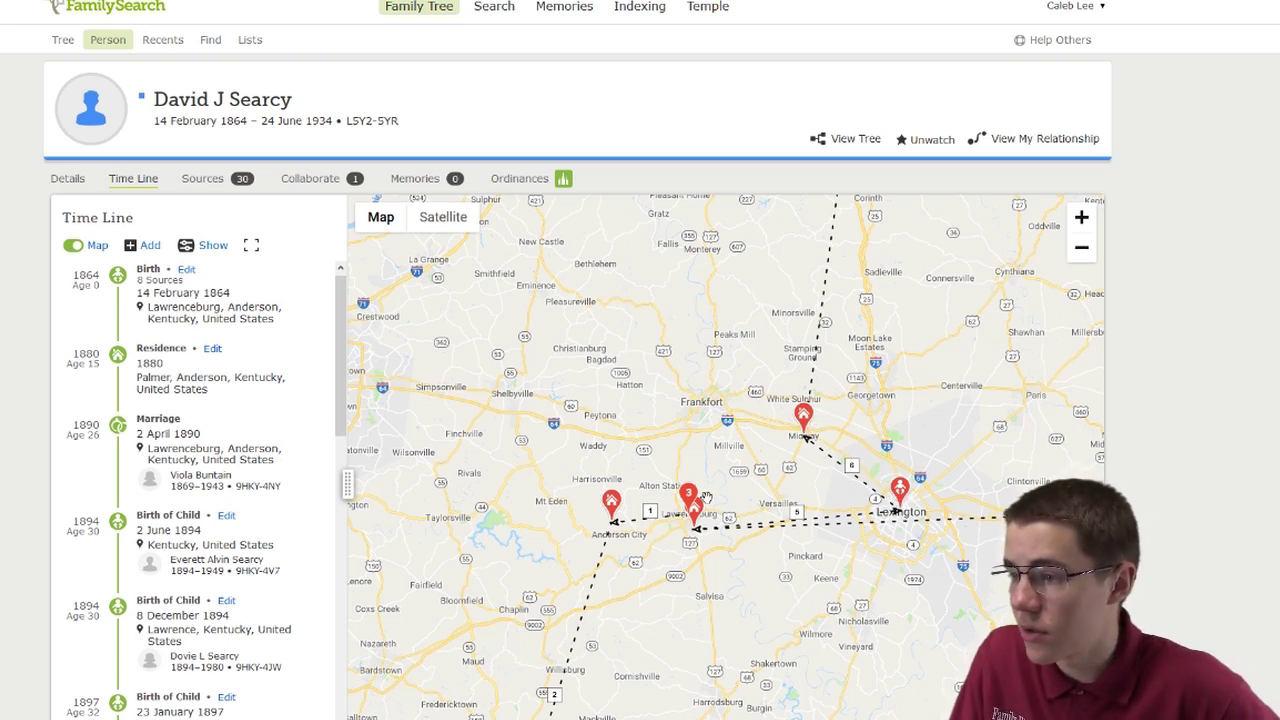
Follow the numbered route lines around Midway and Lexington on the time line map of the man who died in 1934
{"action": "left_click_drag", "start_coordinate": [827, 397], "coordinate": [830, 685]}
{"action": "left_click_drag", "start_coordinate": [867, 364], "coordinate": [866, 436]}
{"action": "left_click_drag", "start_coordinate": [840, 690], "coordinate": [852, 350]}
{"action": "left_click_drag", "start_coordinate": [904, 638], "coordinate": [941, 615]}
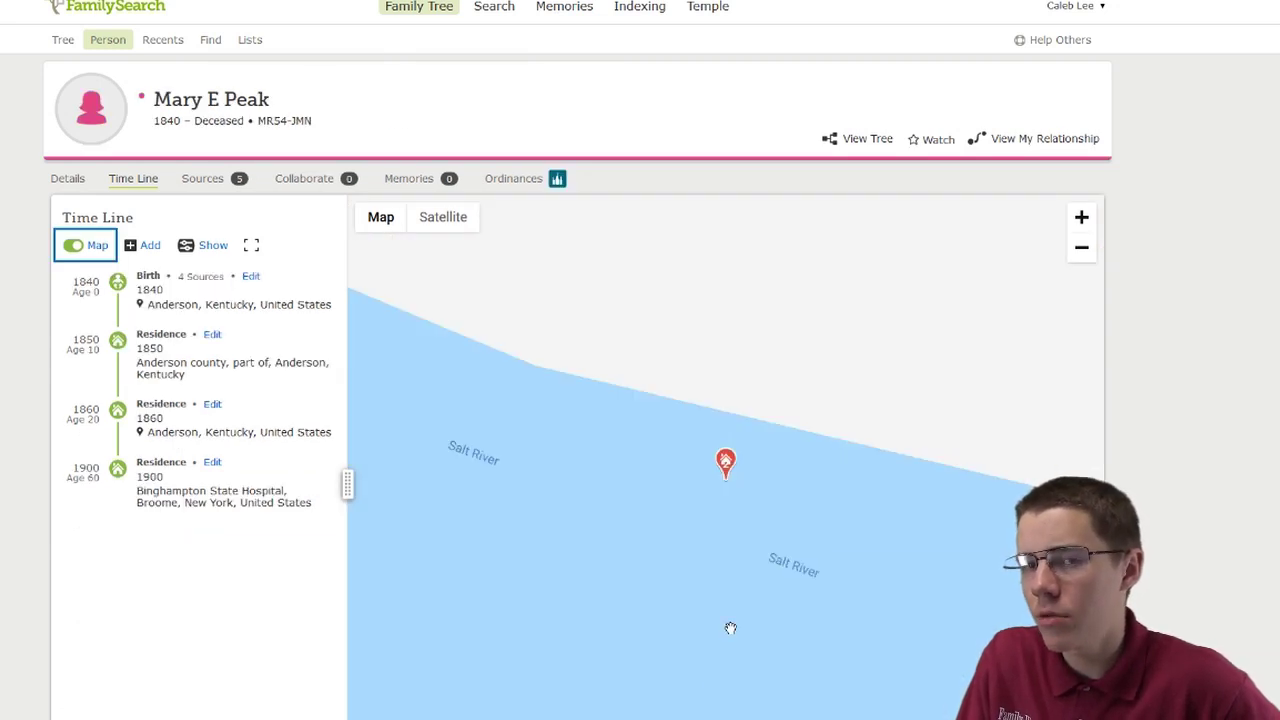
Locate the Salt River event markers on the woman's time line map relative to Lawrenceburg and Lexington
{"action": "scroll", "coordinate": [831, 615], "scroll_direction": "down", "scroll_amount": 5}
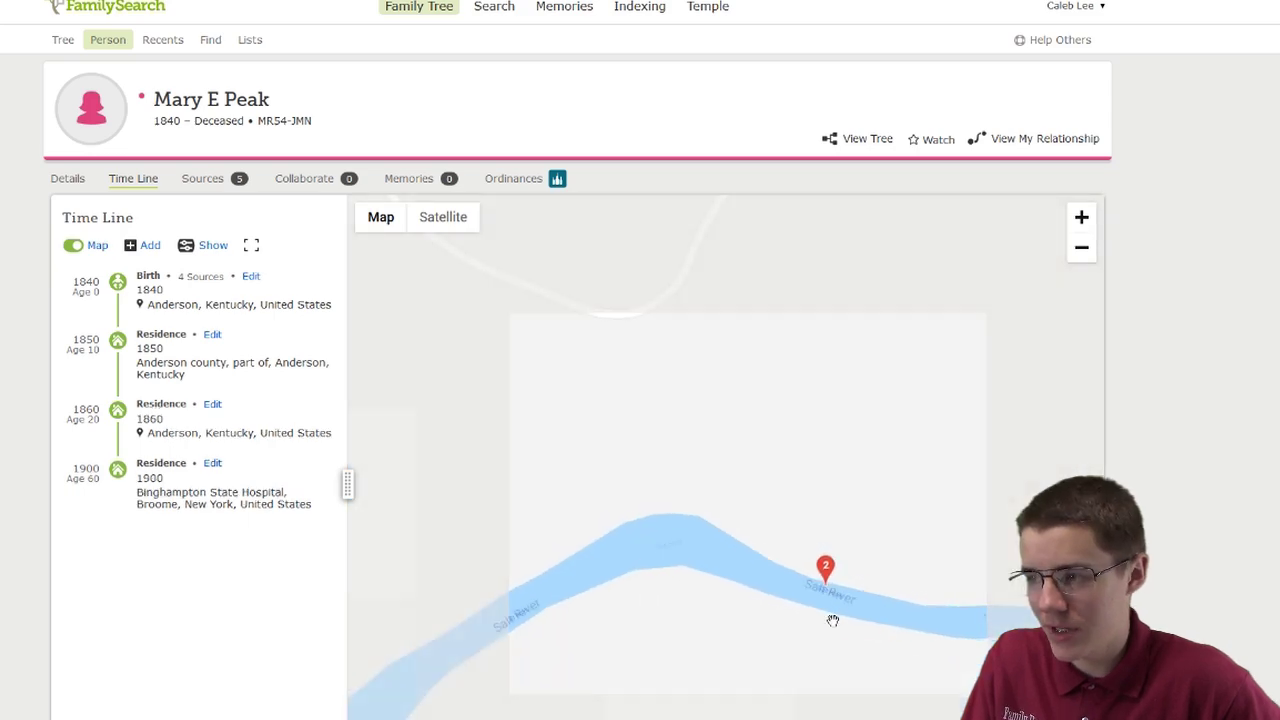
{"action": "scroll", "coordinate": [829, 615], "scroll_direction": "down", "scroll_amount": 5}
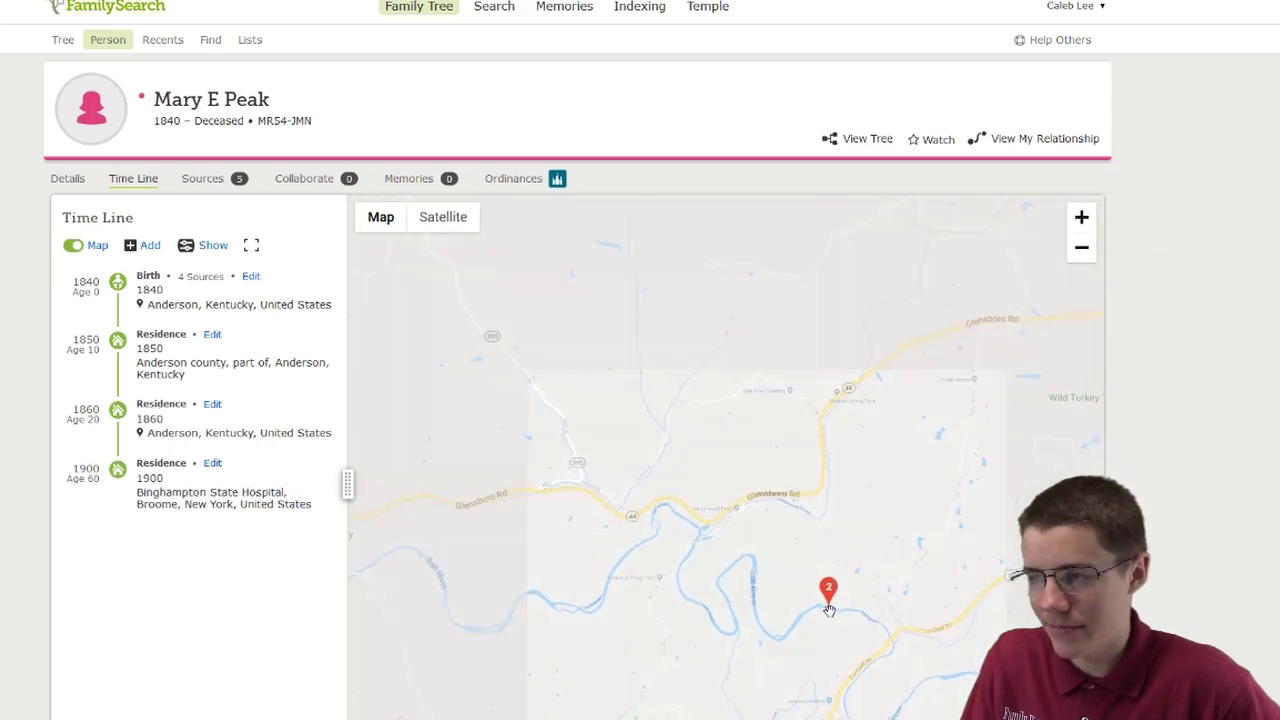
{"action": "scroll", "coordinate": [860, 617], "scroll_direction": "up", "scroll_amount": 1}
{"action": "scroll", "coordinate": [860, 617], "scroll_direction": "up", "scroll_amount": 1}
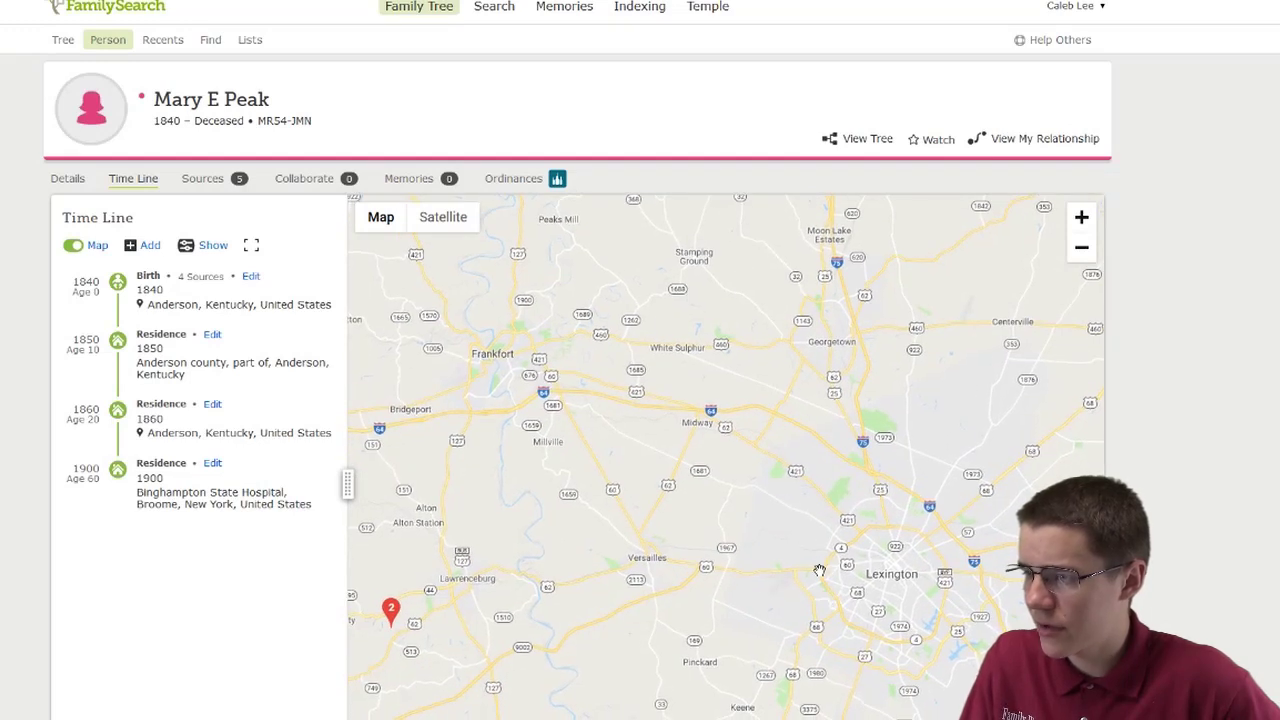
{"action": "left_click_drag", "start_coordinate": [405, 624], "coordinate": [620, 596]}
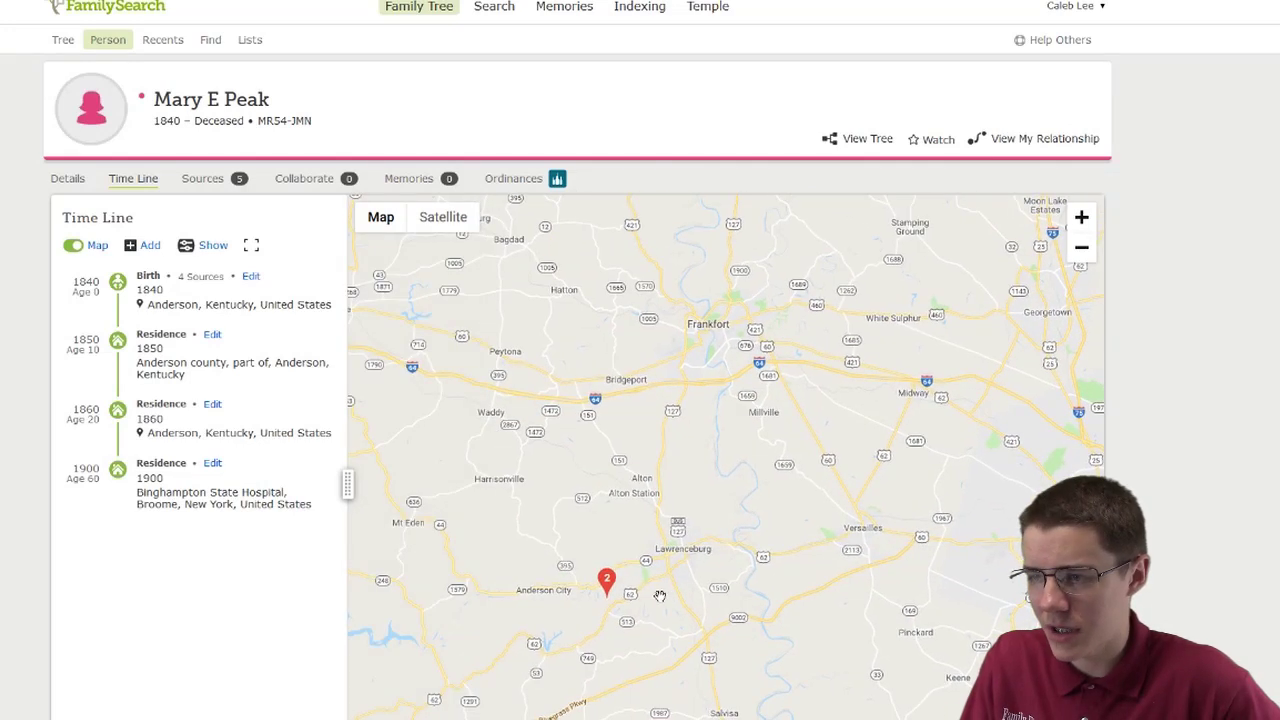
Expand the two-event cluster near Anderson City and inspect its birth and 1860 residence markers
{"action": "left_click", "coordinate": [609, 585]}
{"action": "left_click", "coordinate": [614, 584]}
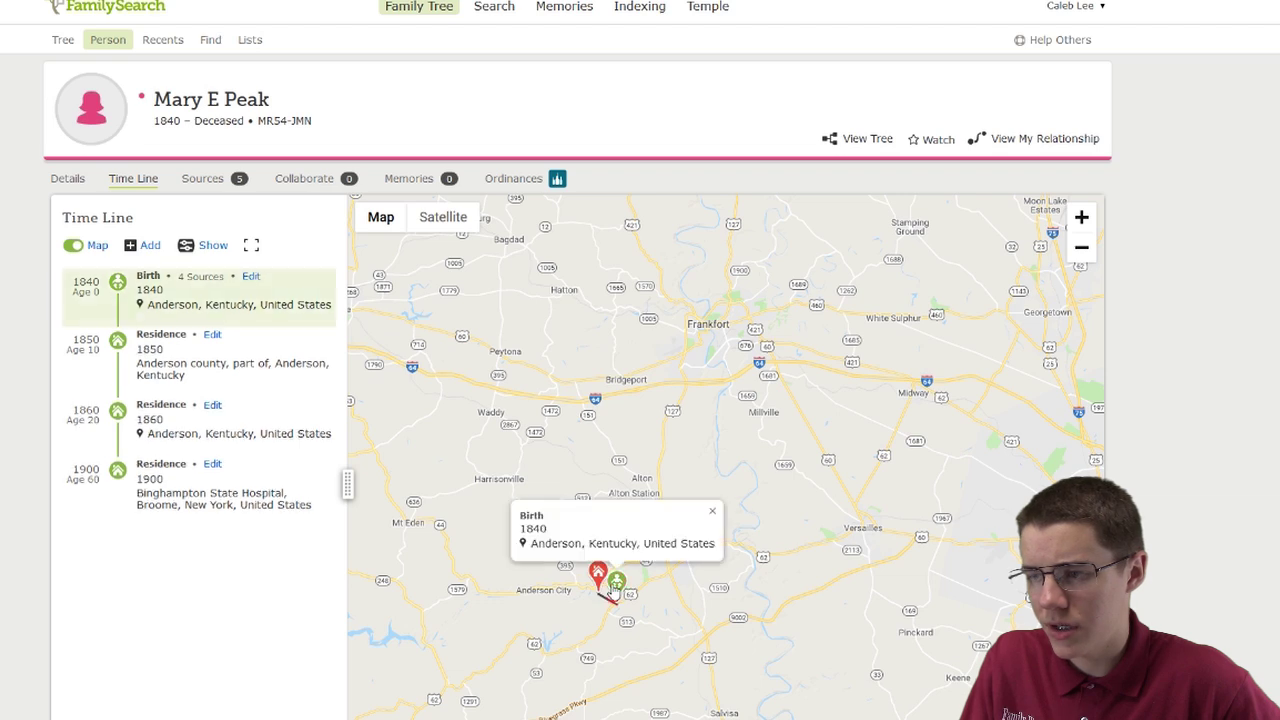
{"action": "left_click", "coordinate": [612, 586]}
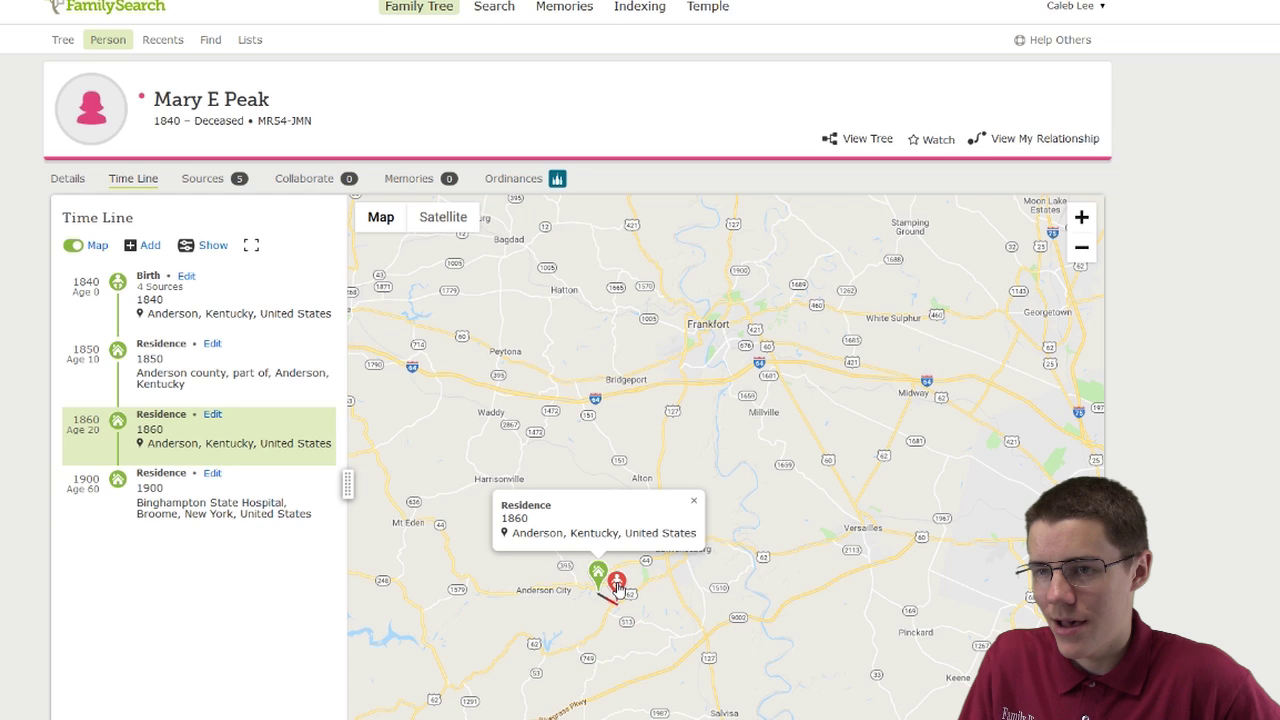
{"action": "left_click", "coordinate": [693, 501]}
Return to the time line map of the man who died in November 1906
{"action": "left_click_drag", "start_coordinate": [848, 598], "coordinate": [515, 620]}
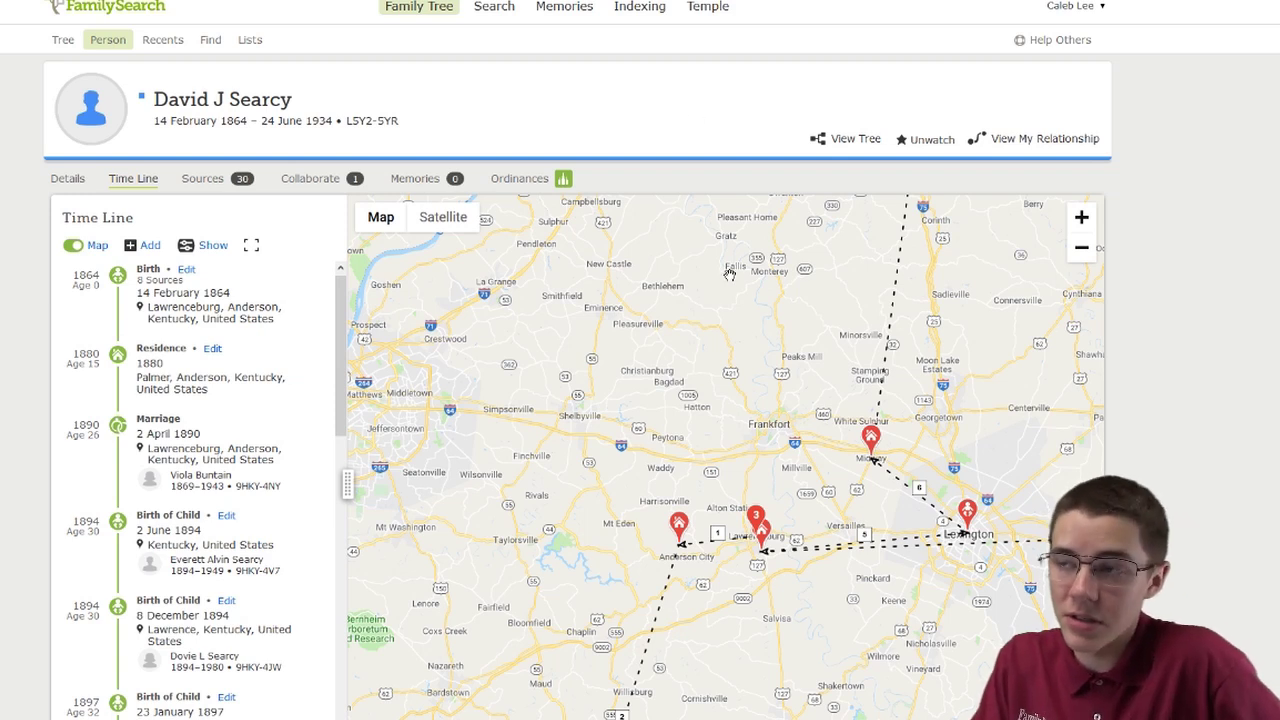
{"action": "left_click", "coordinate": [640, 1]}
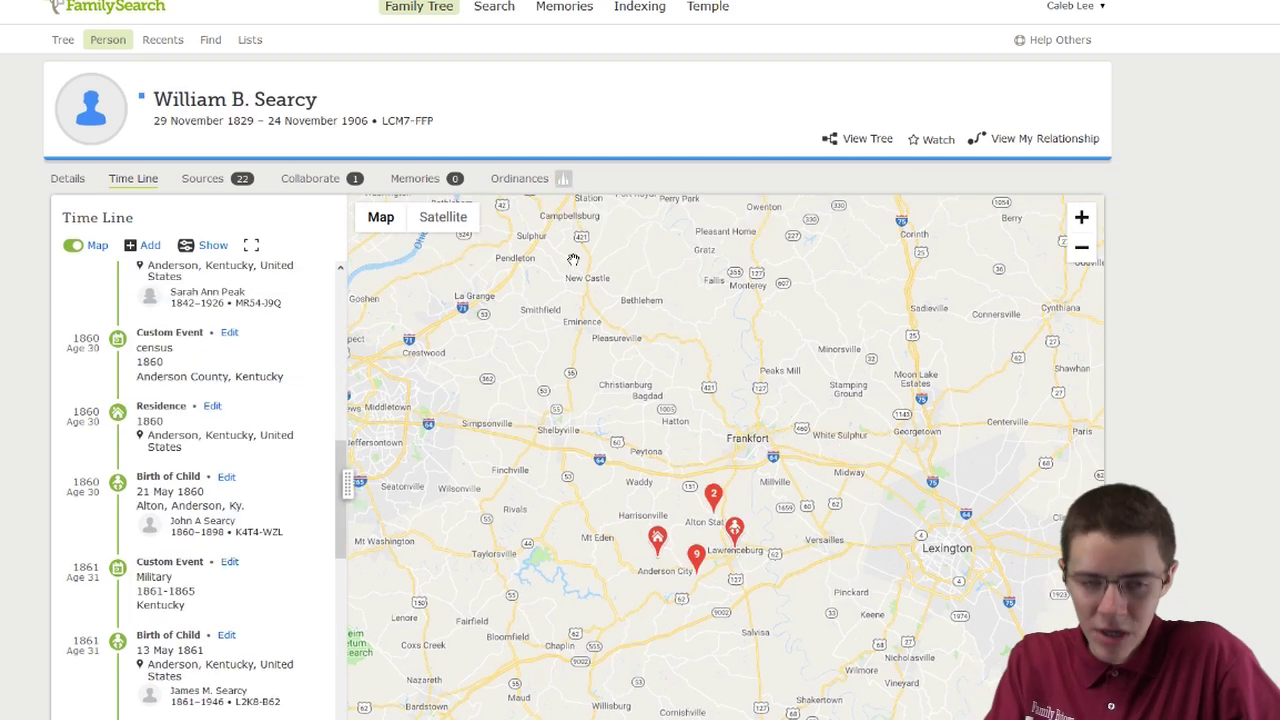